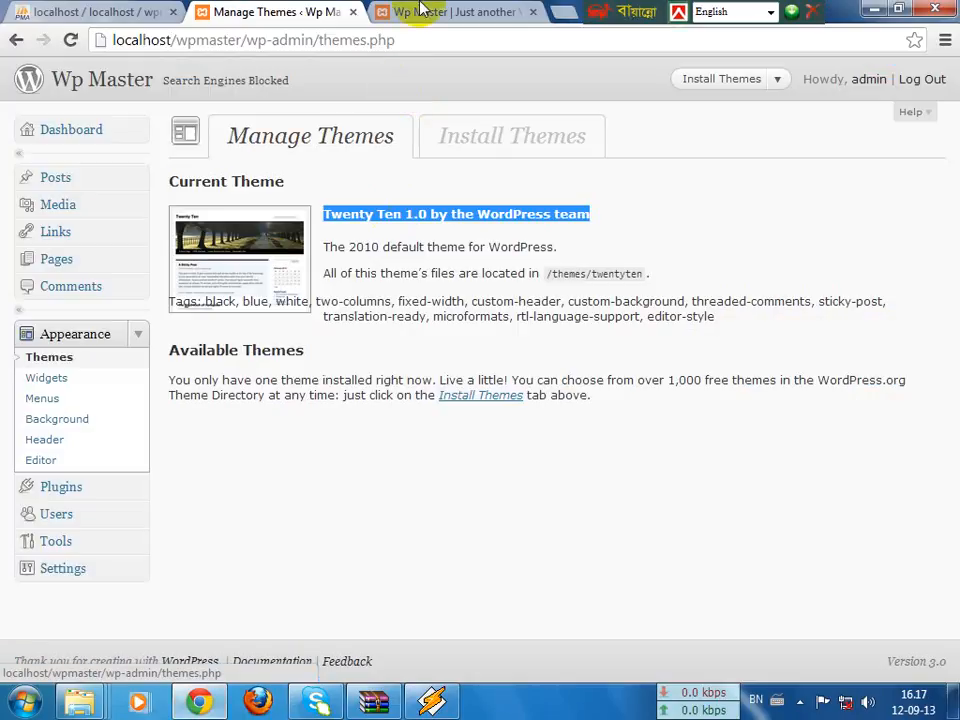
- Look at the Wp Master site's home page and the help text of the Manage Themes page
left_click(425, 11)
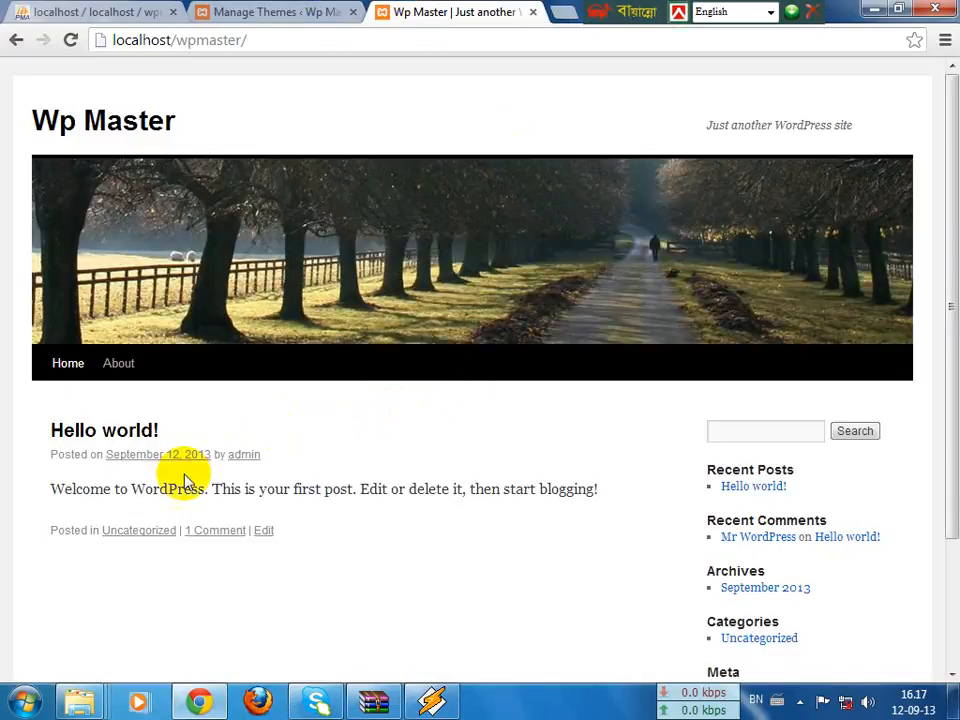
left_click(288, 10)
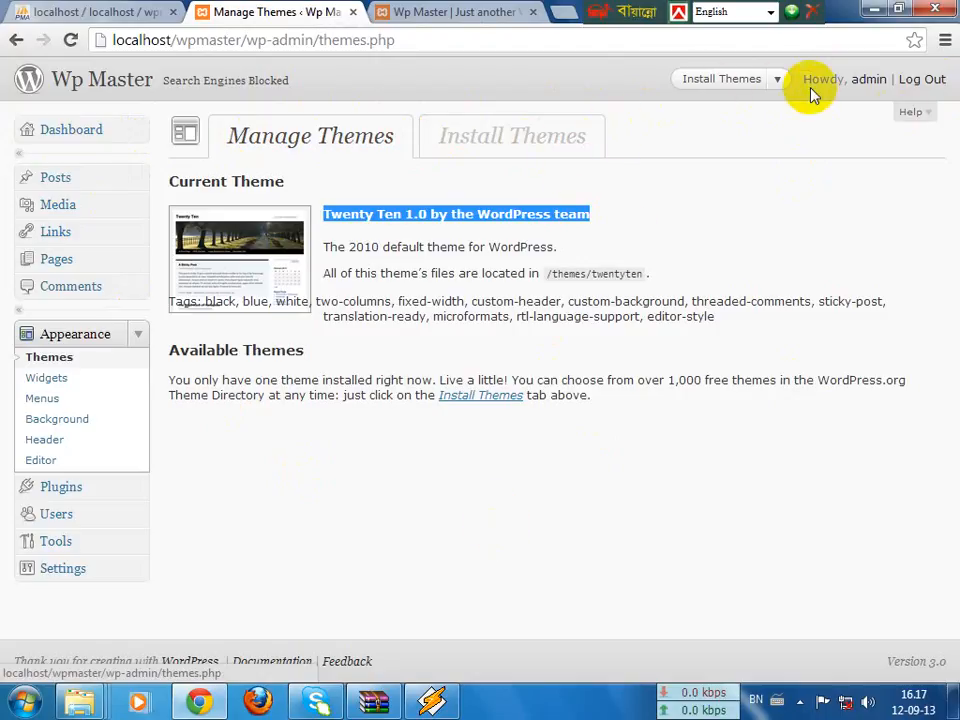
left_click(914, 114)
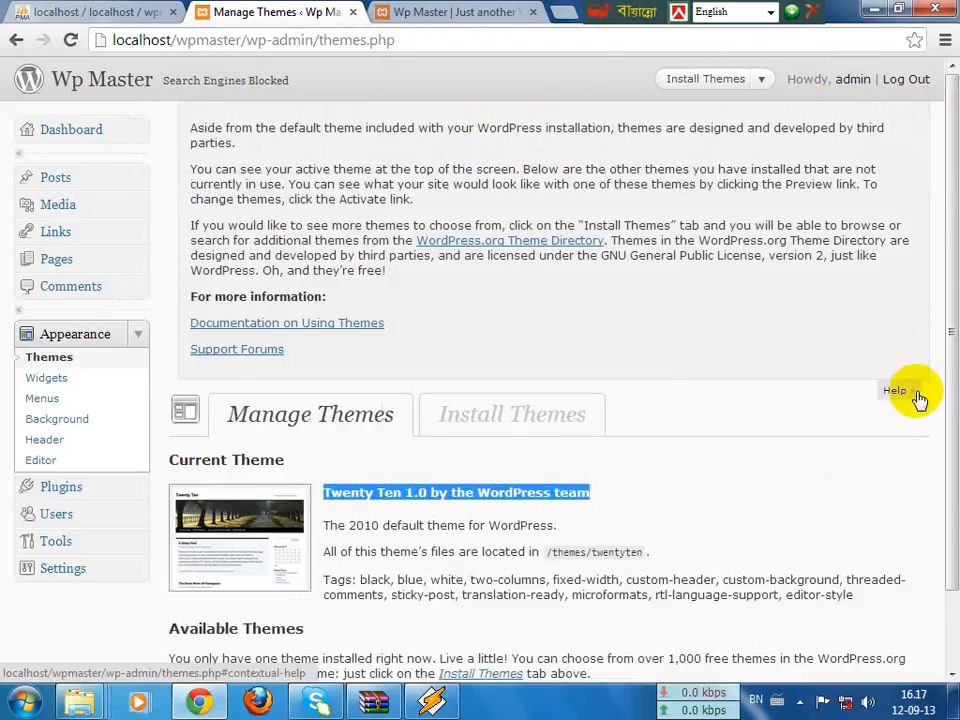
left_click(914, 394)
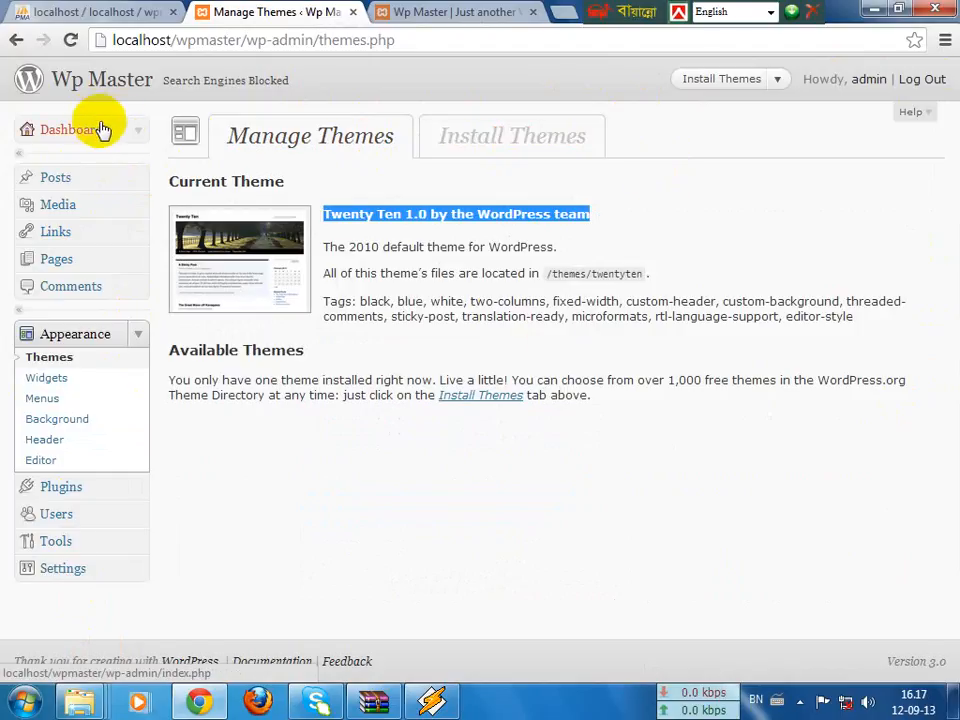
- Open the Dashboard and collapse its QuickPress, Recent Drafts, WordPress Blog and Other WordPress News boxes
left_click(139, 130)
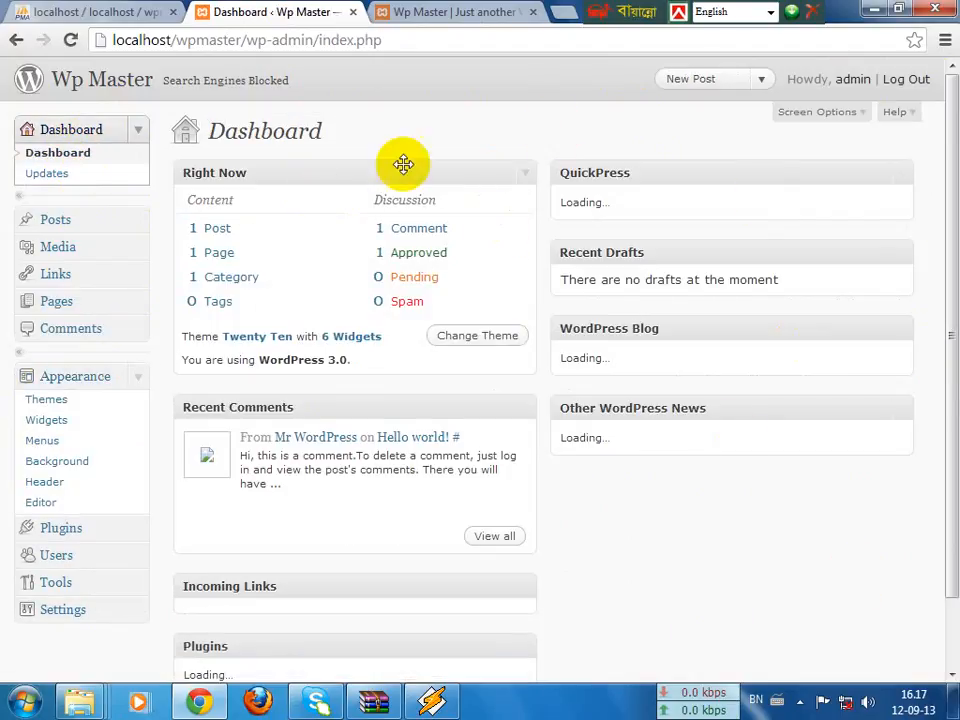
scroll(505, 408, "down", 2)
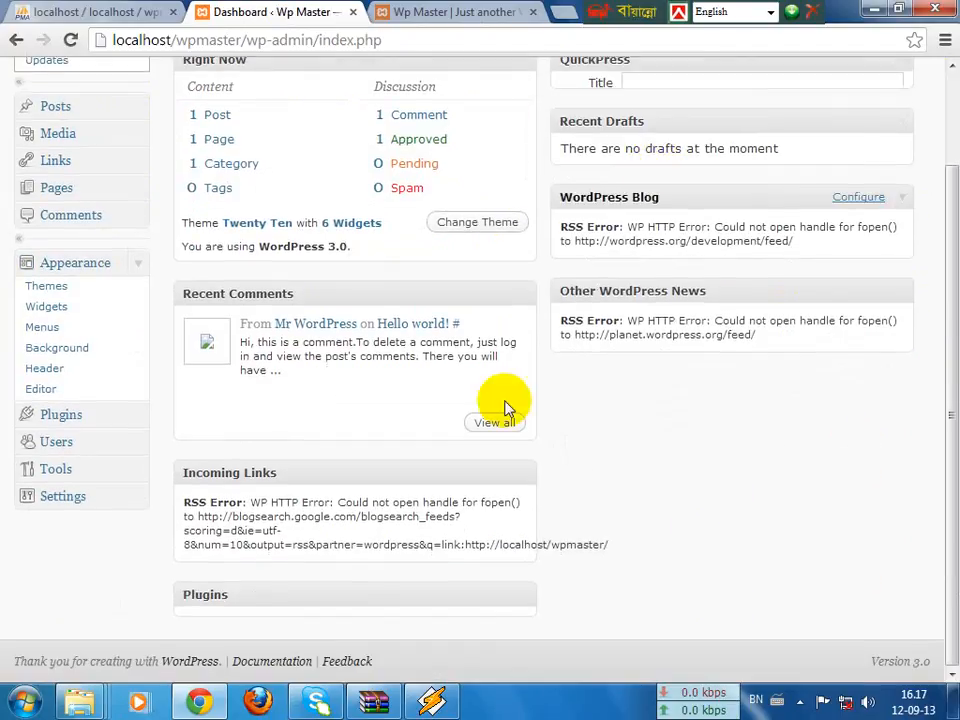
scroll(467, 435, "up", 2)
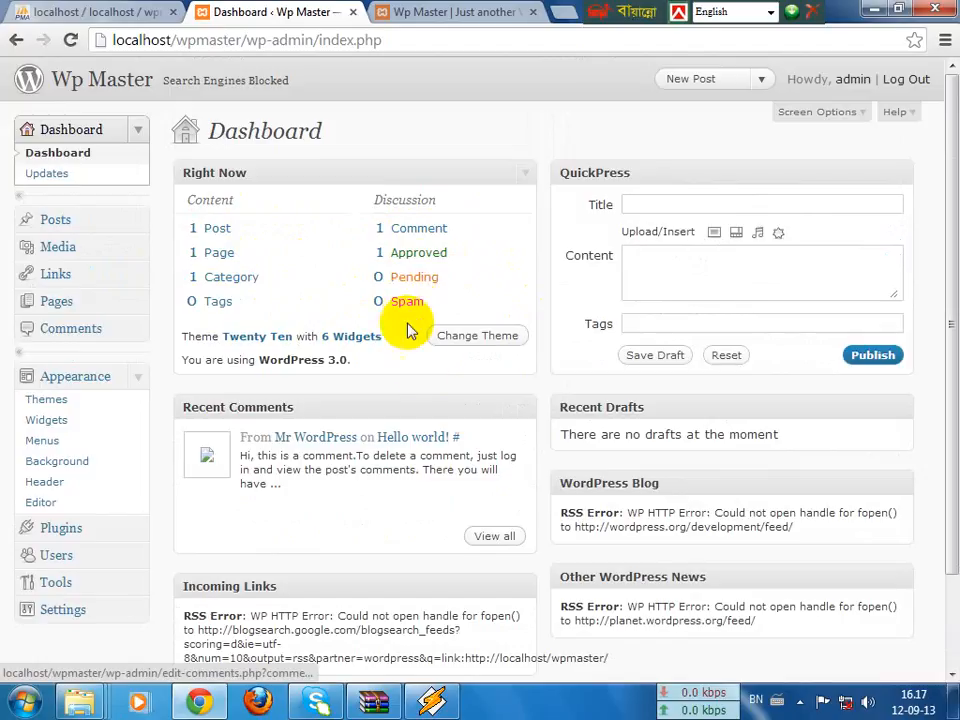
left_click(601, 176)
left_click(615, 217)
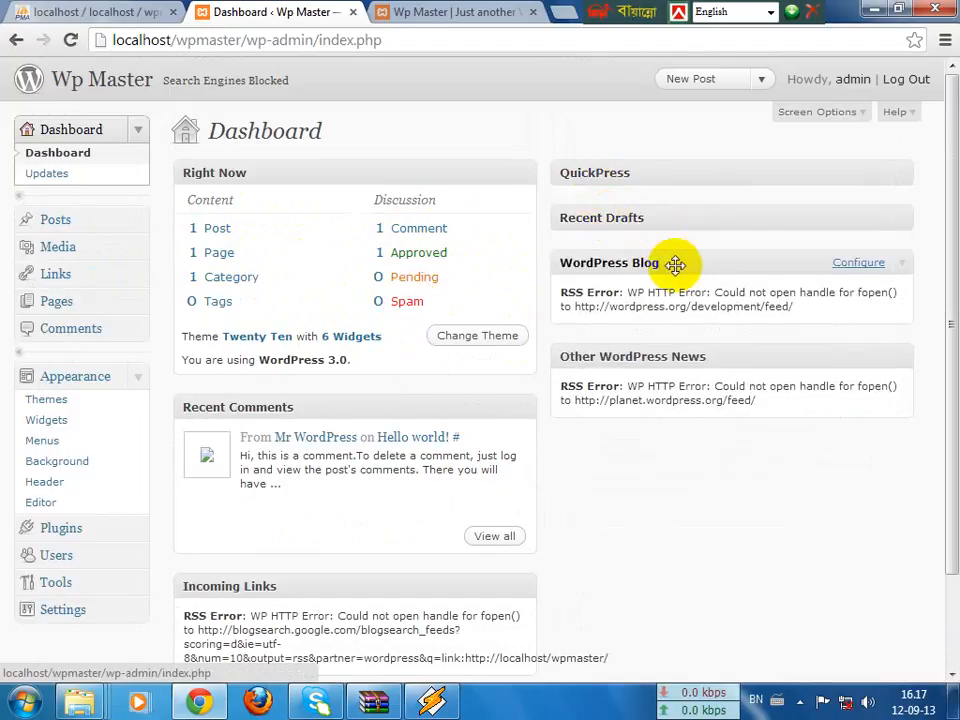
left_click(605, 265)
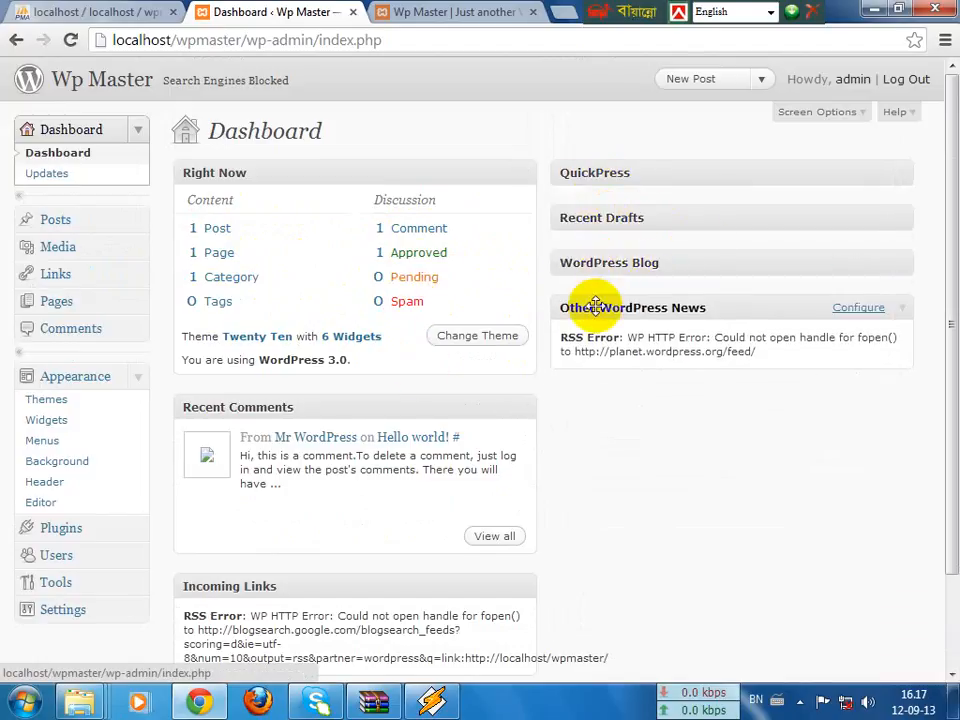
left_click(598, 308)
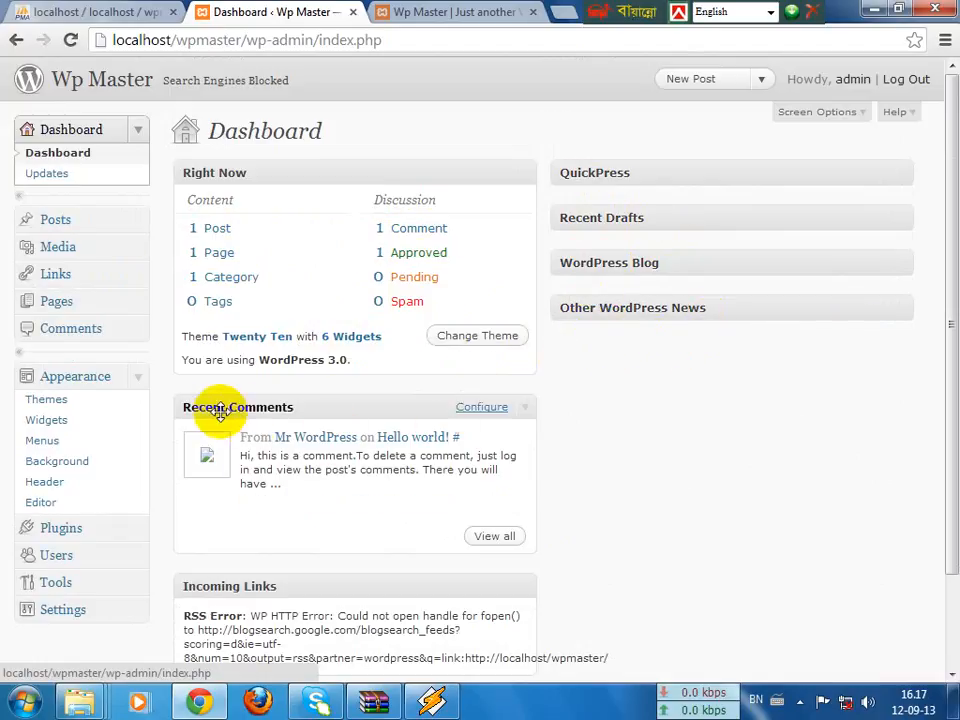
- Hide the Plugins, Incoming Links and WordPress Blog boxes from the Dashboard through its screen options
scroll(428, 458, "down", 2)
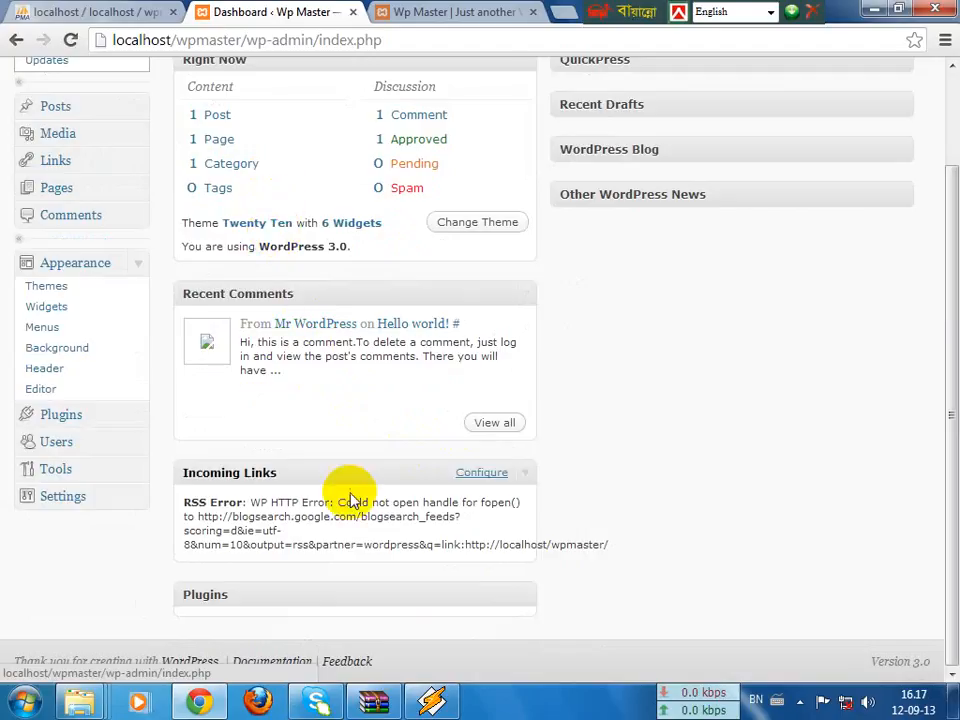
left_click(231, 595)
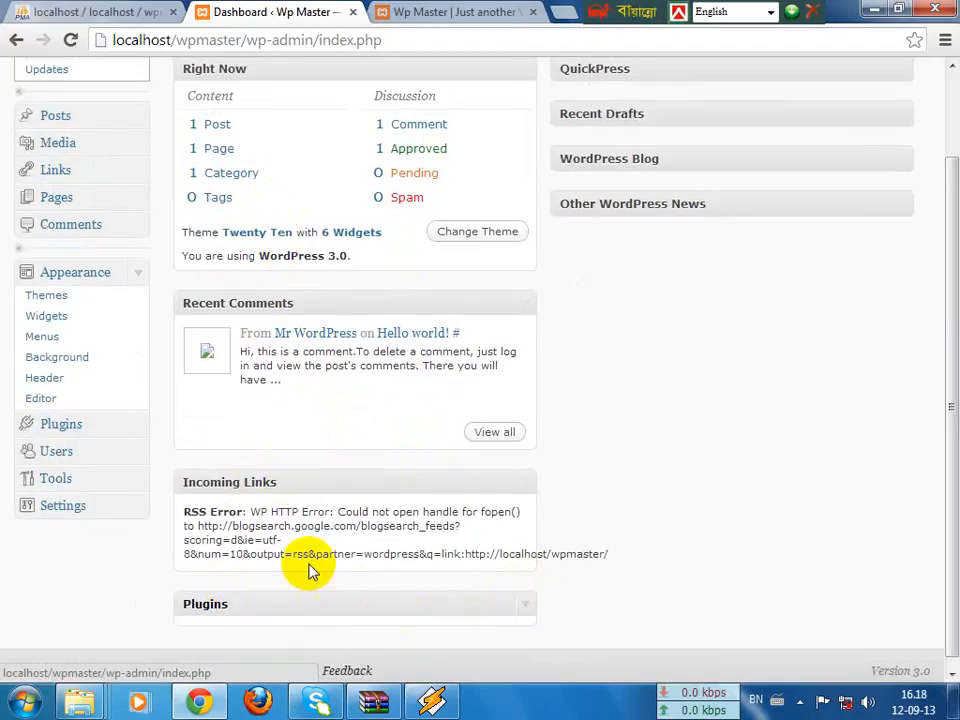
scroll(672, 262, "up", 2)
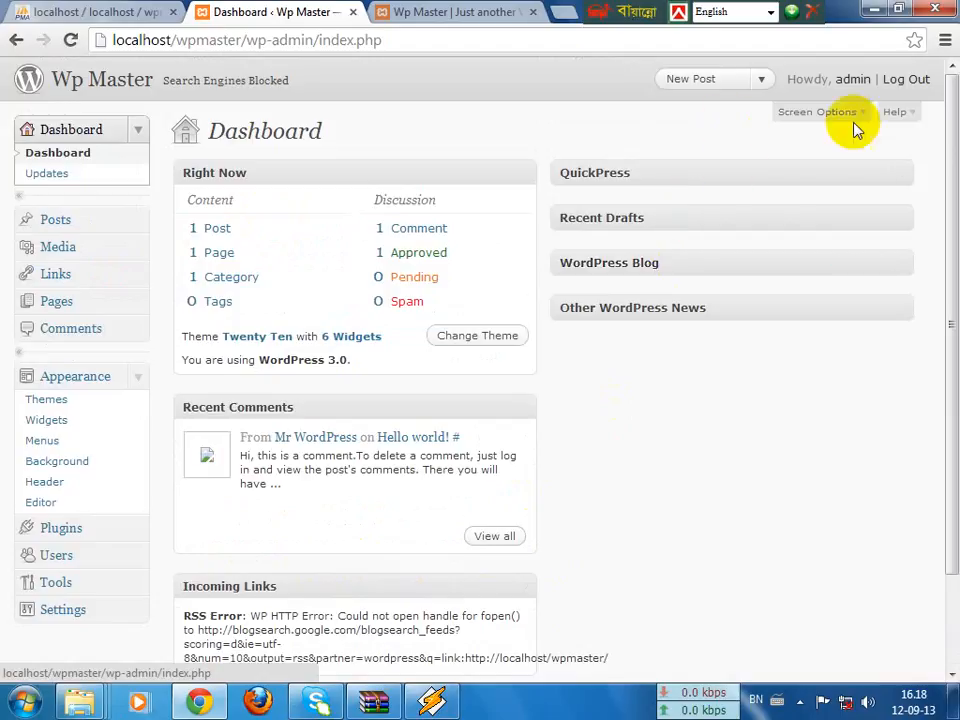
left_click(866, 118)
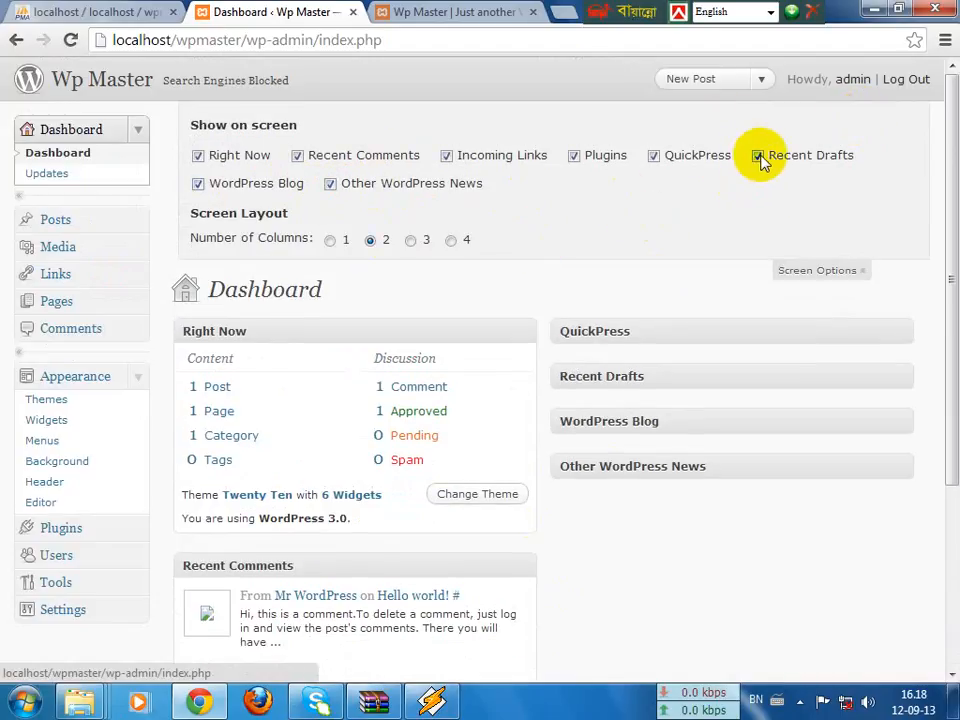
left_click(574, 156)
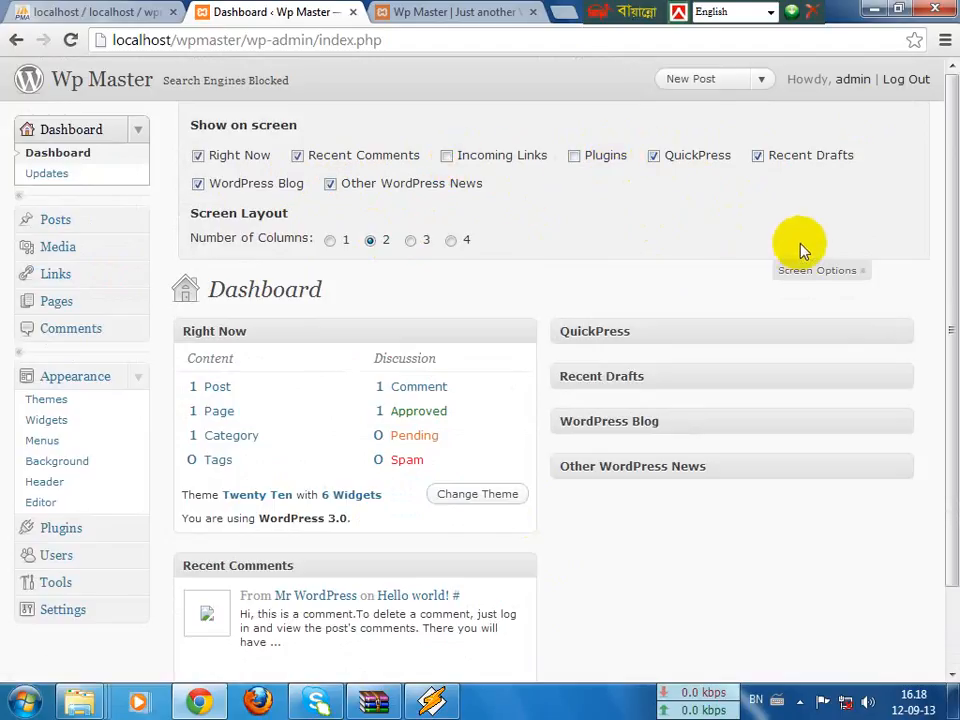
left_click(199, 184)
scroll(660, 390, "down", 3)
scroll(600, 370, "up", 3)
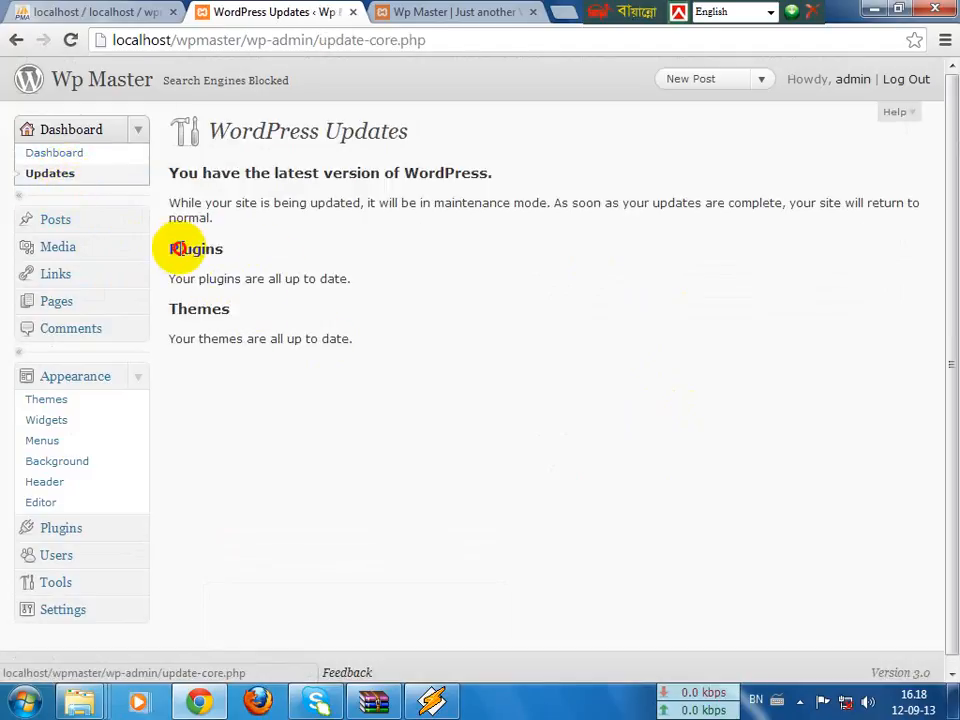
- Examine the WordPress Updates page for the maintenance-mode note and the update status of plugins and themes
left_click_drag(179, 249, 294, 277)
left_click_drag(174, 307, 270, 334)
left_click(310, 340)
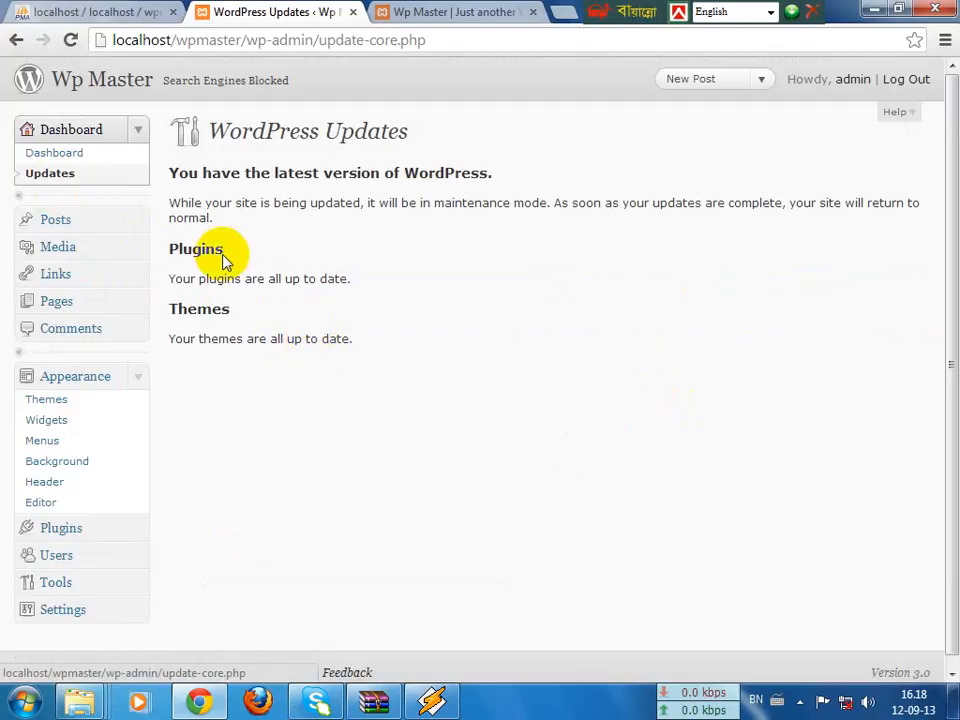
left_click_drag(191, 279, 425, 318)
left_click(215, 338)
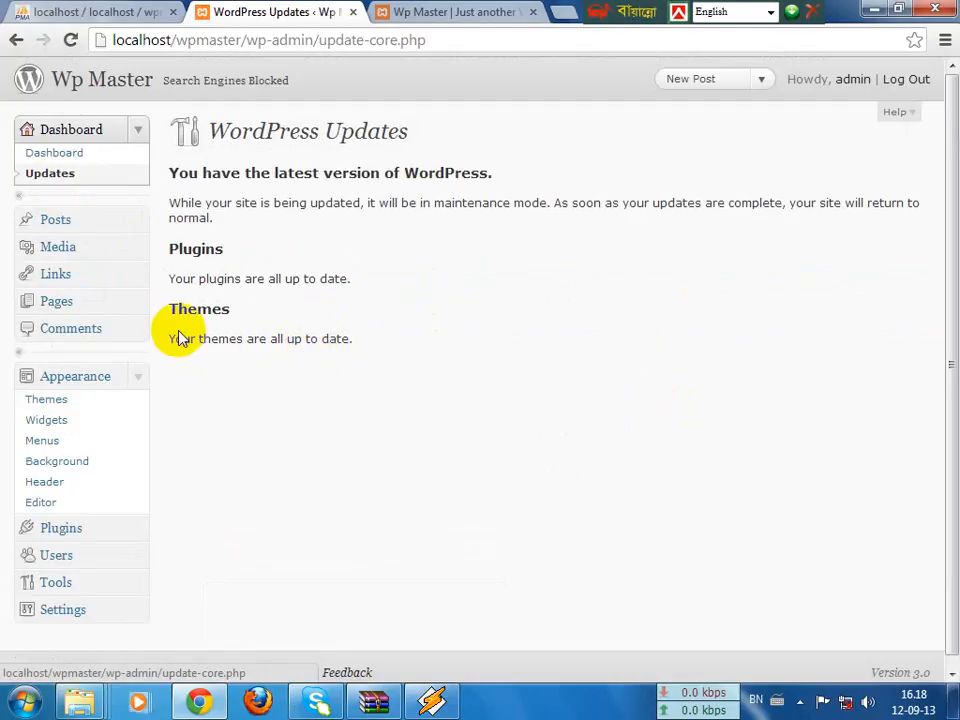
left_click_drag(181, 339, 370, 342)
left_click_drag(220, 279, 386, 332)
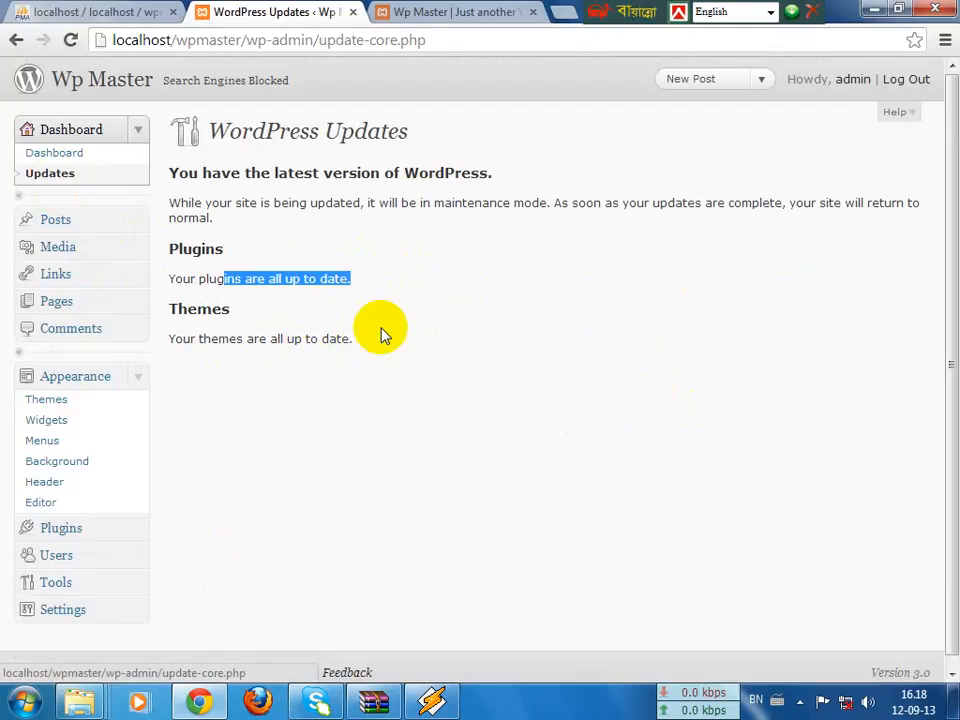
left_click(368, 355)
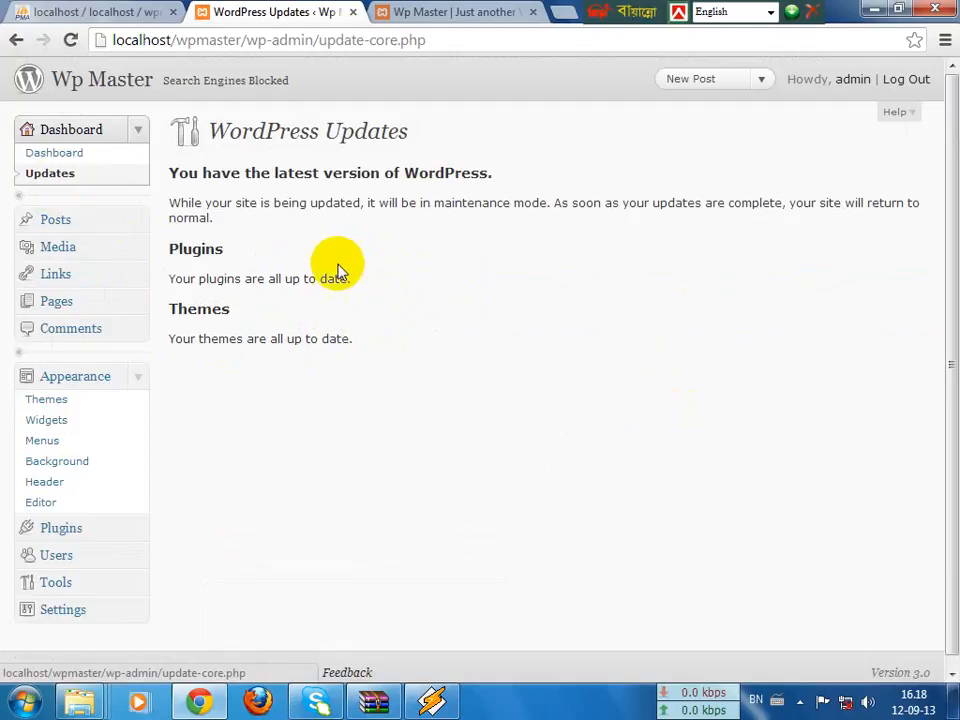
left_click_drag(229, 205, 666, 218)
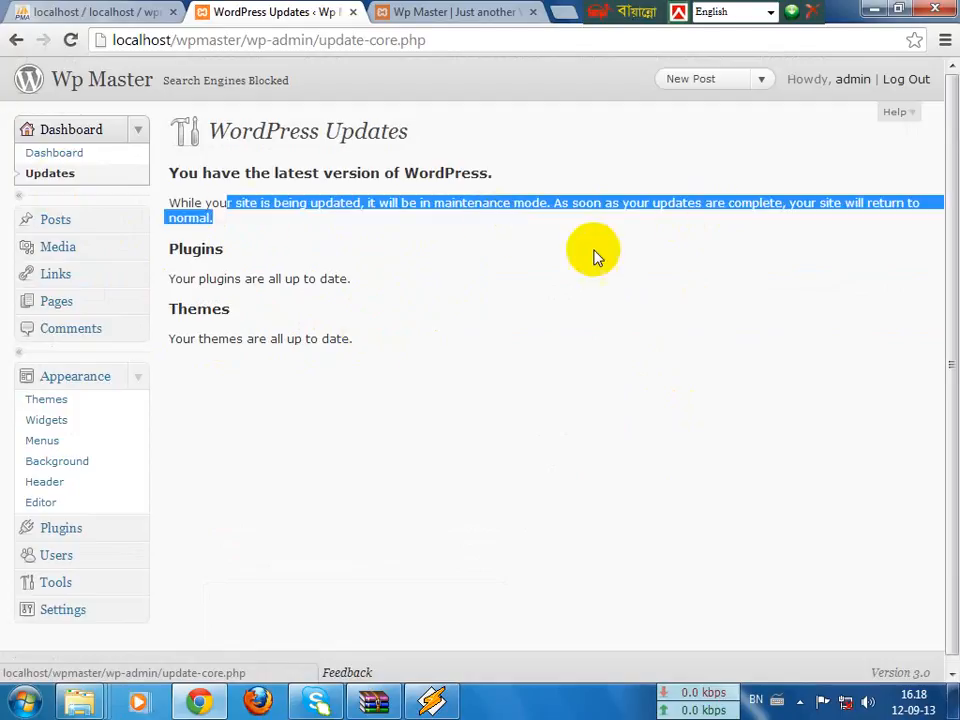
left_click(274, 274)
left_click_drag(174, 279, 376, 278)
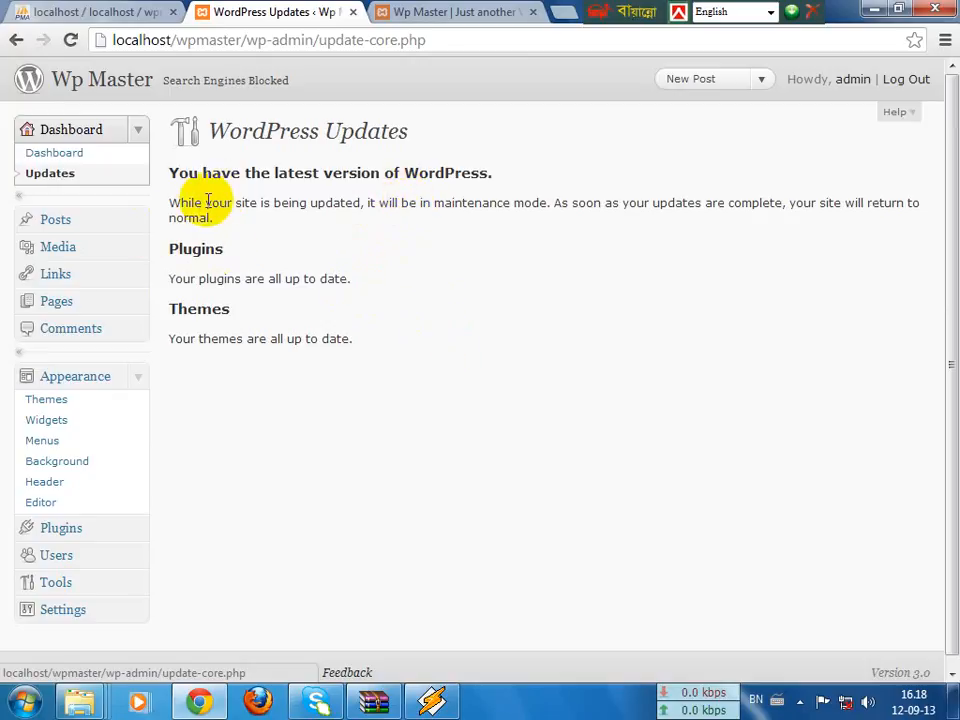
left_click_drag(170, 203, 315, 274)
left_click(358, 283)
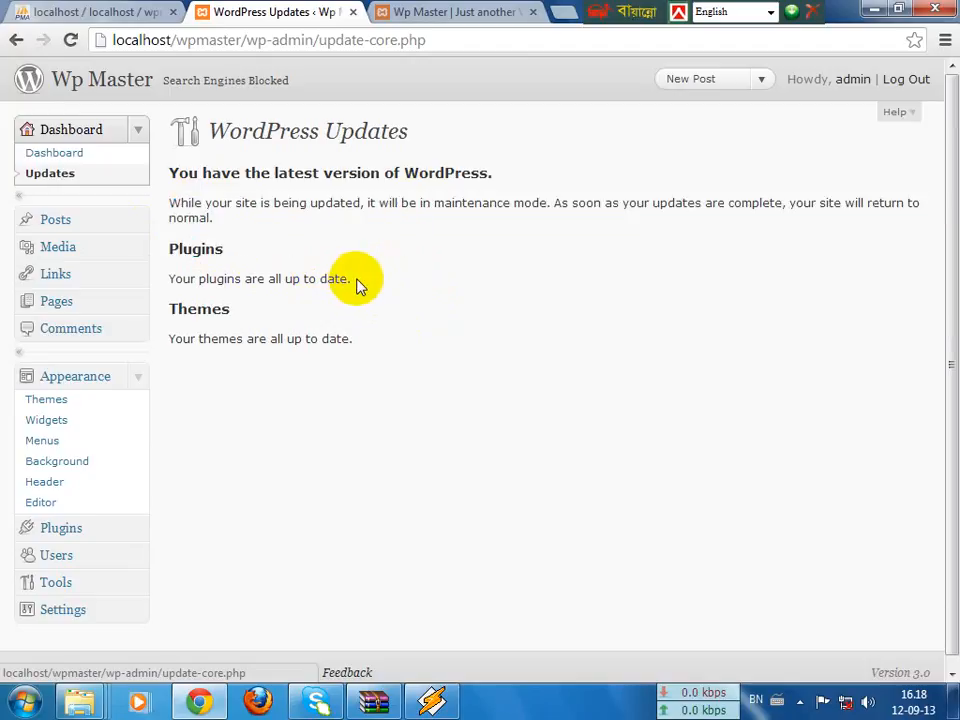
- Open the list of all posts and check the publication status of the "Hello world!" post
left_click(138, 222)
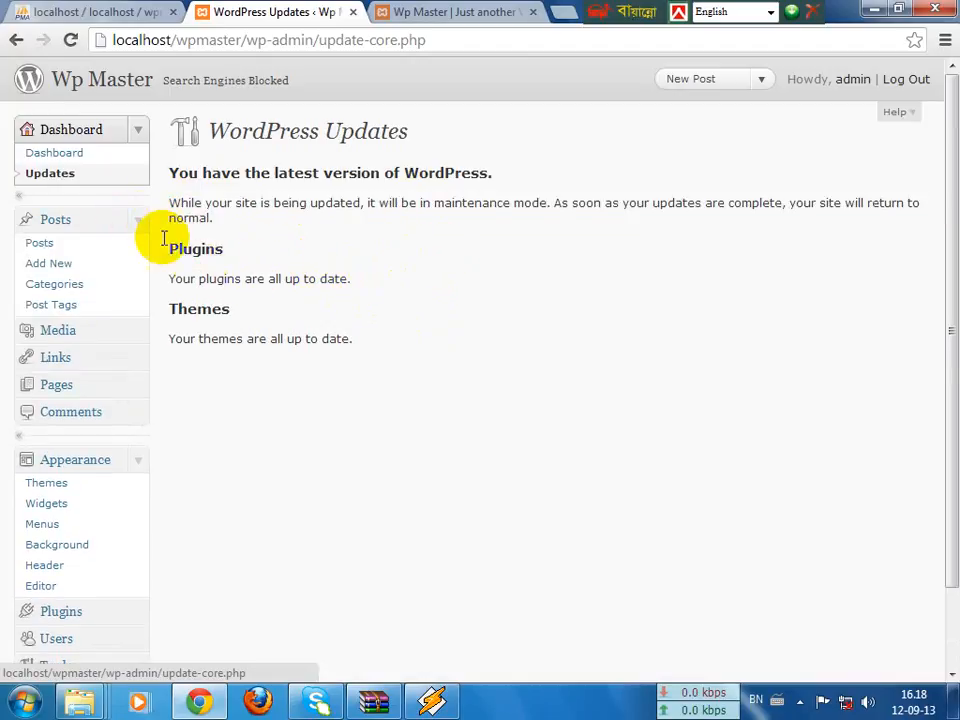
left_click(138, 130)
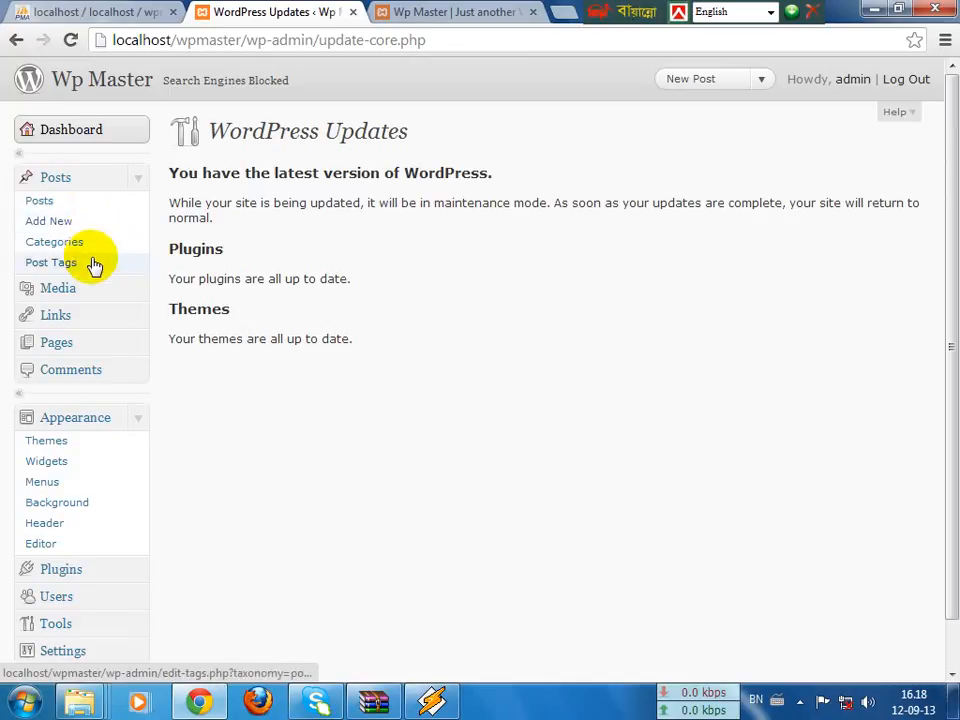
left_click(60, 199)
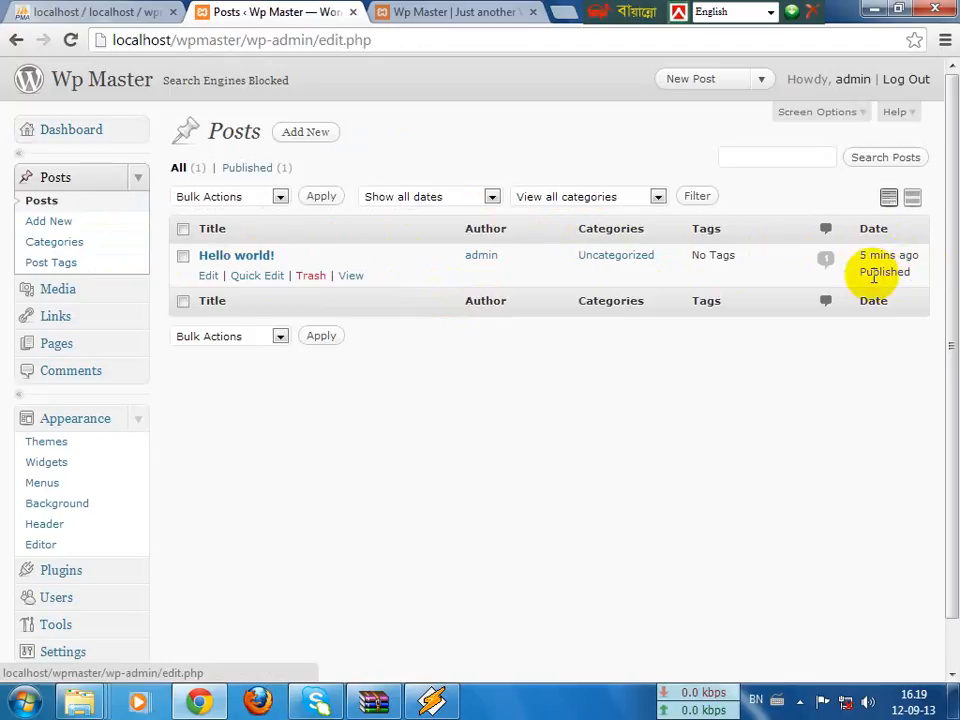
left_click_drag(867, 273, 901, 277)
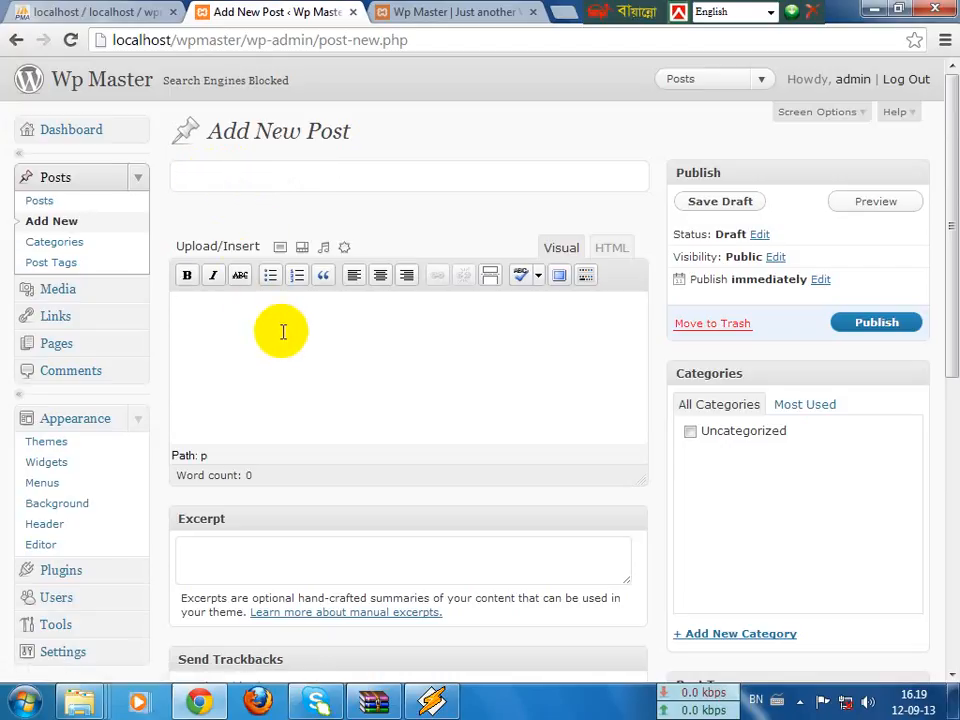
- Examine the Add New Post form's title, content, category and publishing areas and compare them with the site's home page
left_click(435, 11)
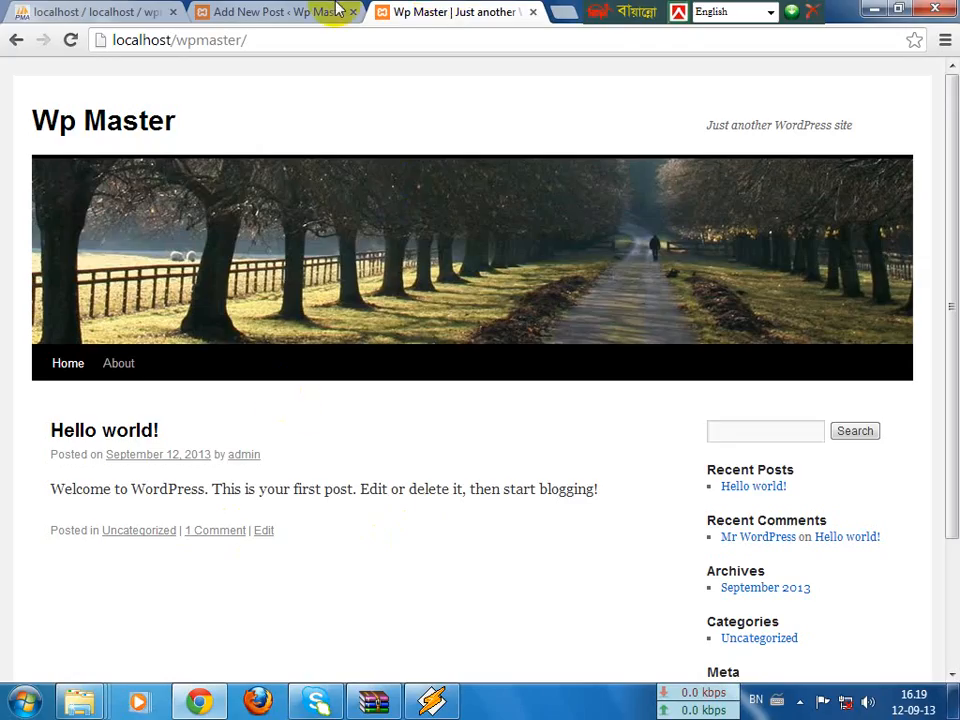
left_click(245, 11)
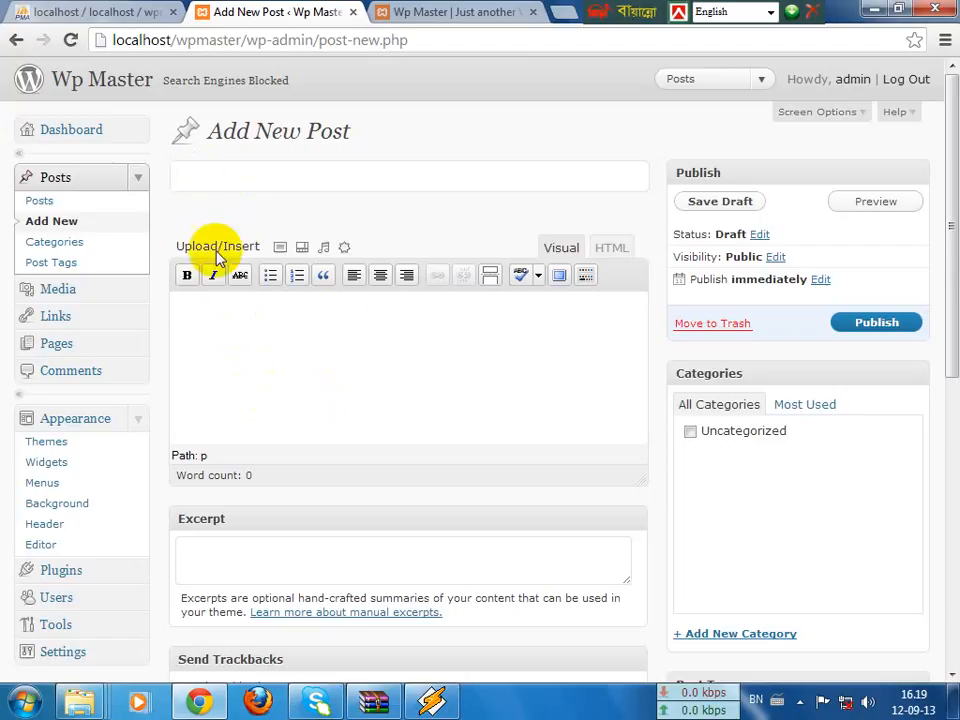
left_click(225, 325)
left_click(227, 183)
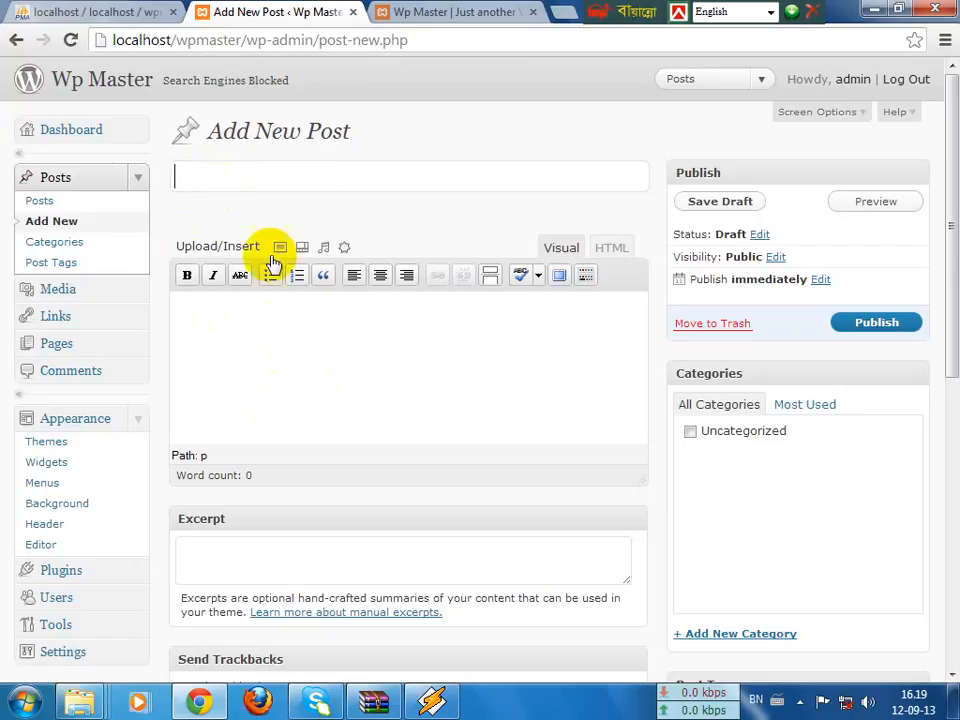
left_click(229, 334)
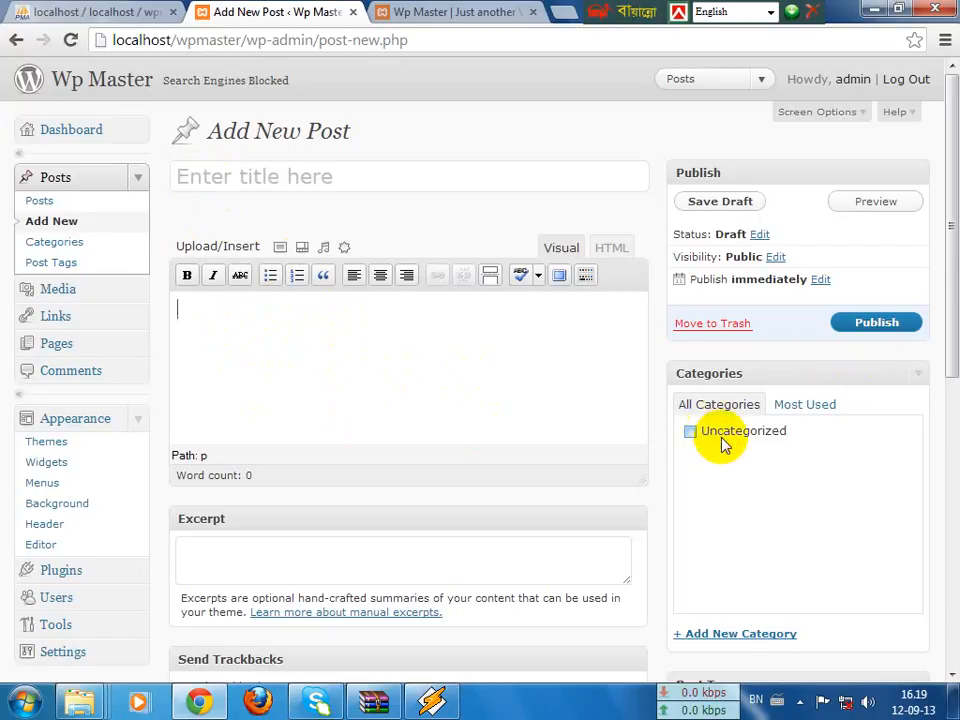
scroll(725, 445, "down", 4)
scroll(392, 166, "up", 4)
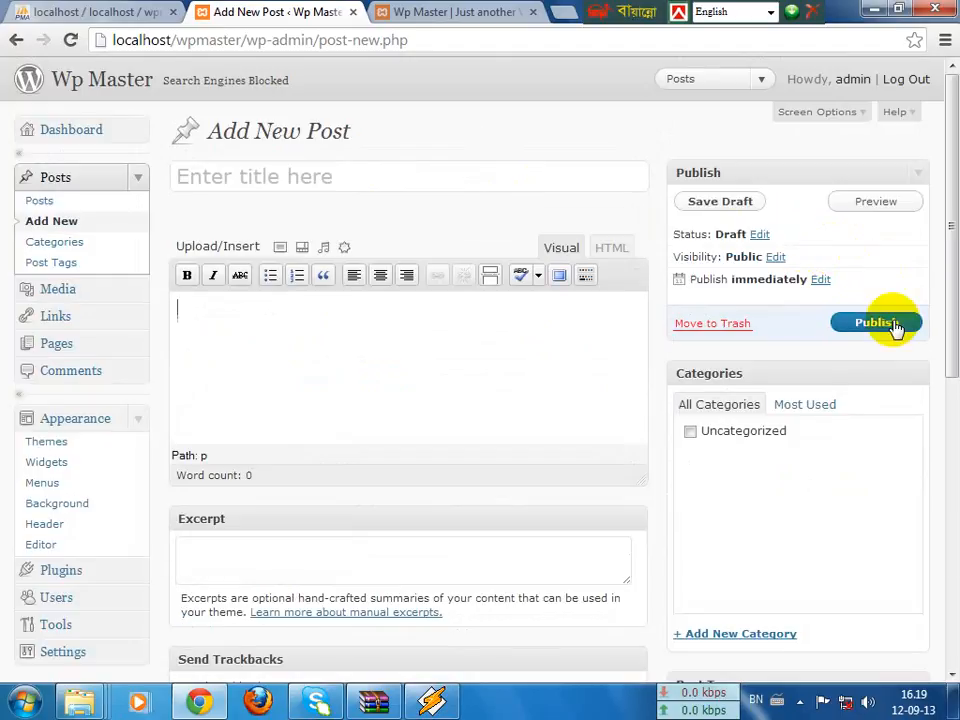
left_click(438, 12)
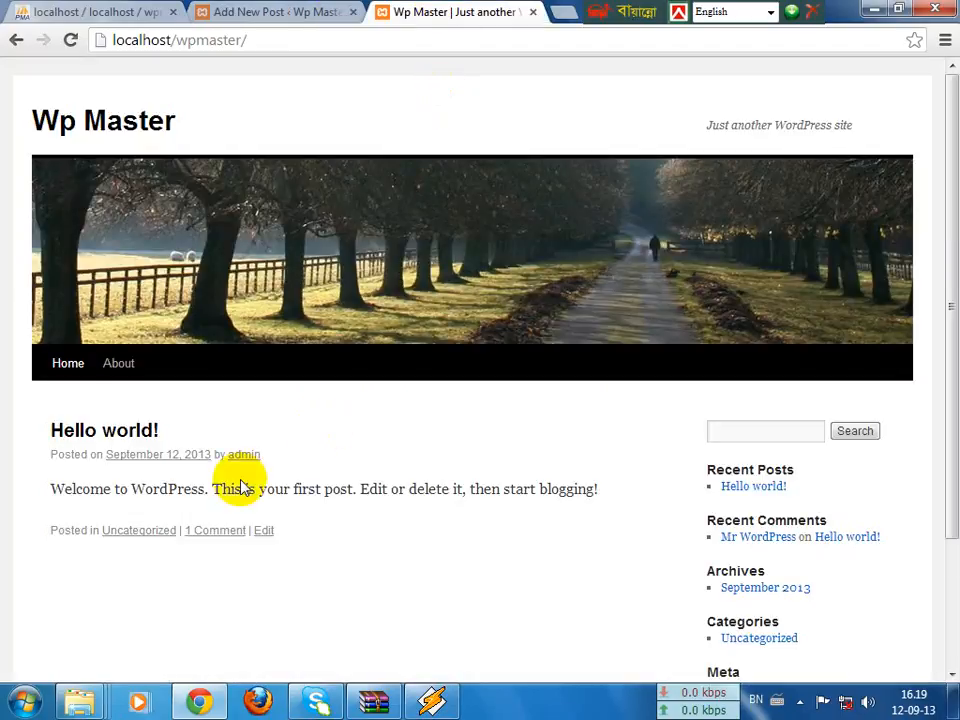
- Return to the admin area, open the post categories page and look at the new category's name field
left_click(229, 13)
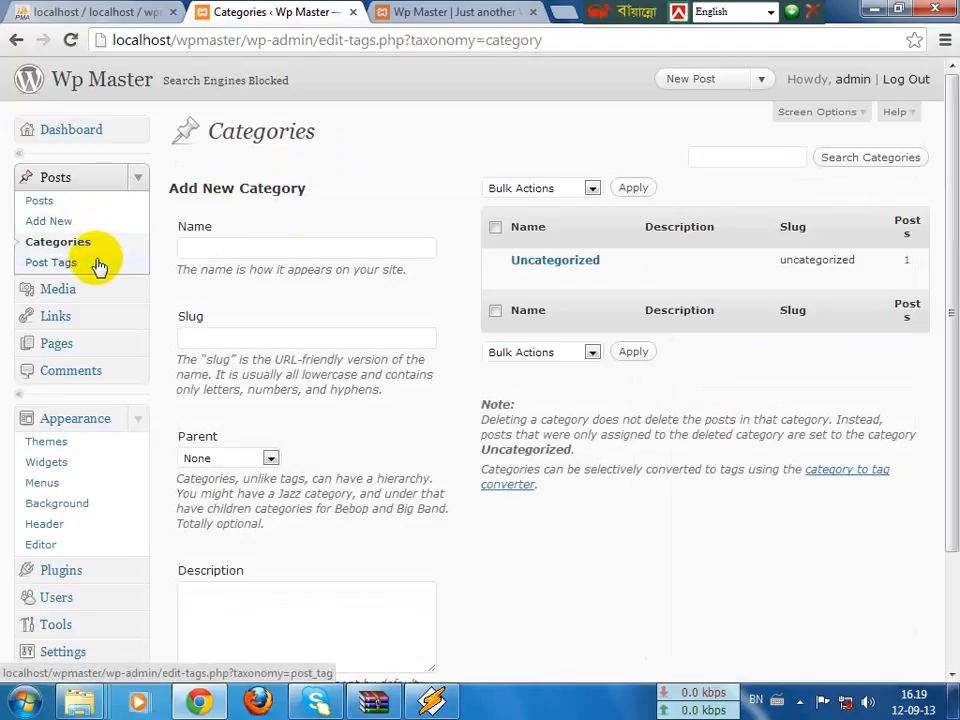
left_click(206, 246)
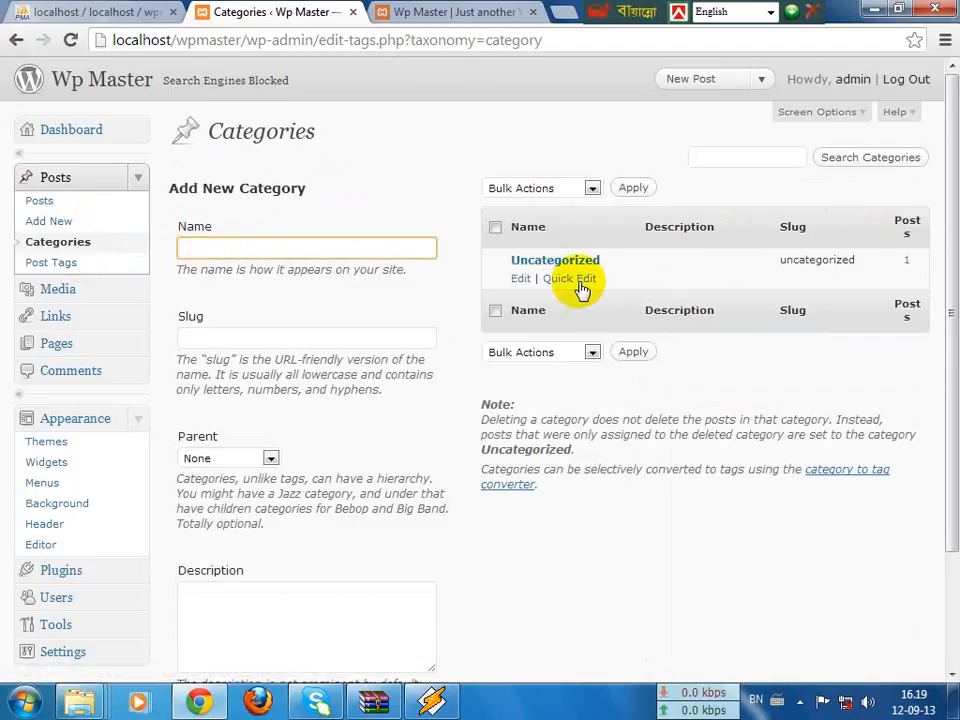
- Rename the Uncategorized category to "Other" with the slug "other" and update it
left_click(570, 279)
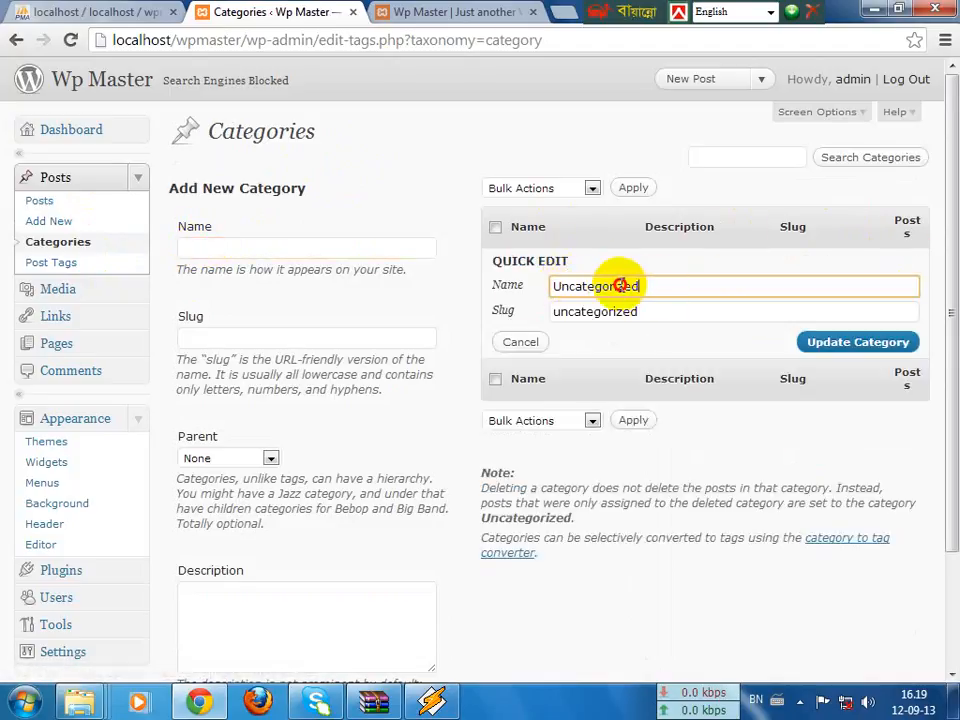
left_click_drag(622, 286, 527, 298)
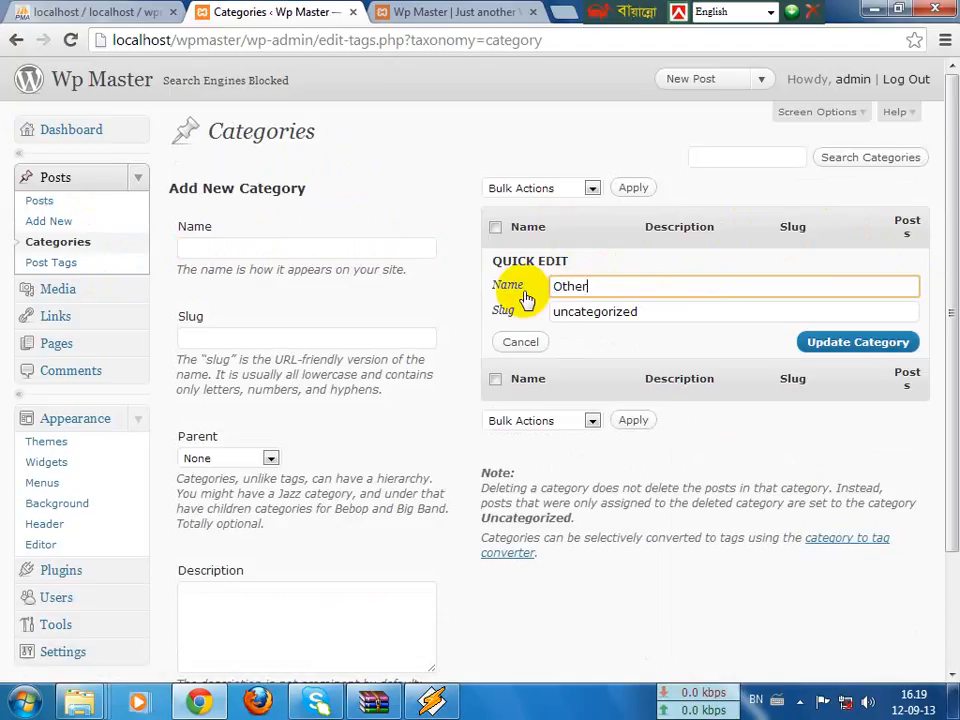
key("Tab")
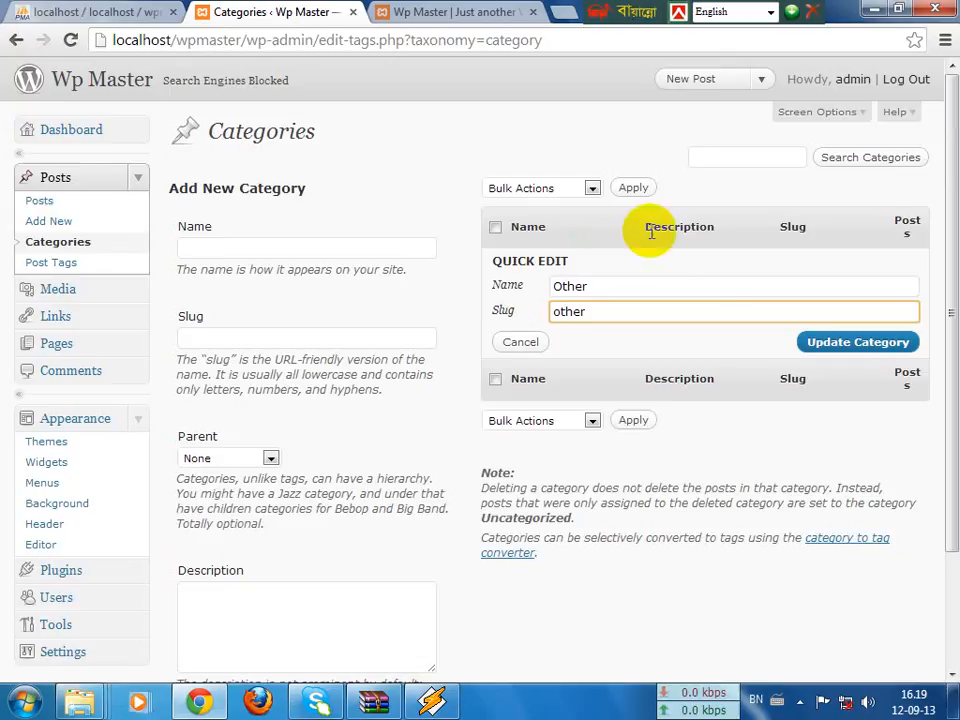
left_click(830, 342)
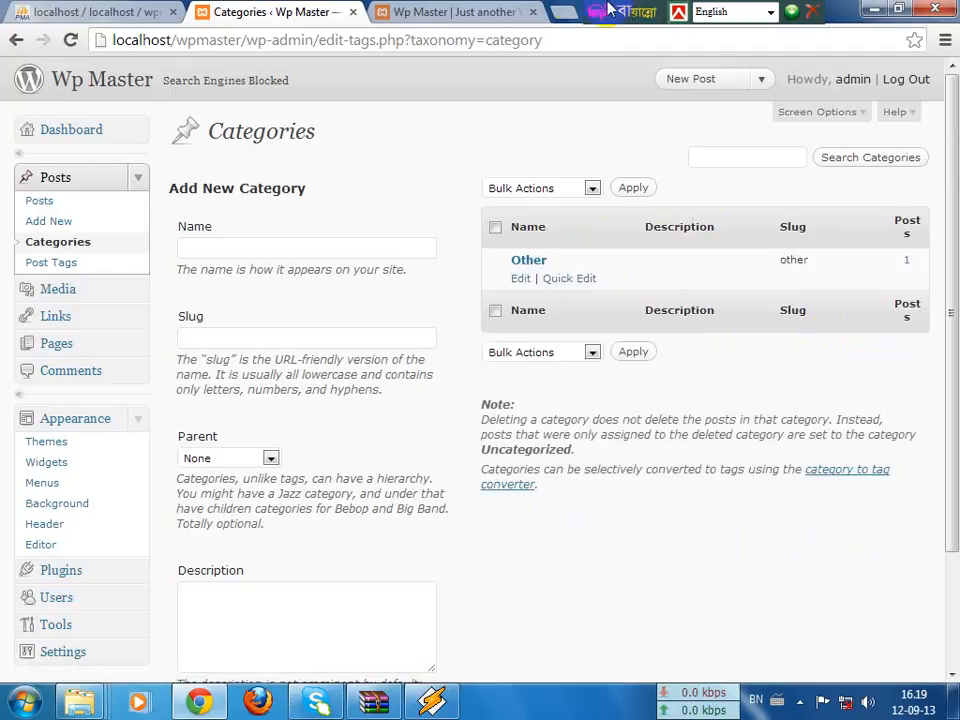
- Reload the site's home page and check the category name in the sidebar and under the "Hello world!" post
left_click(474, 10)
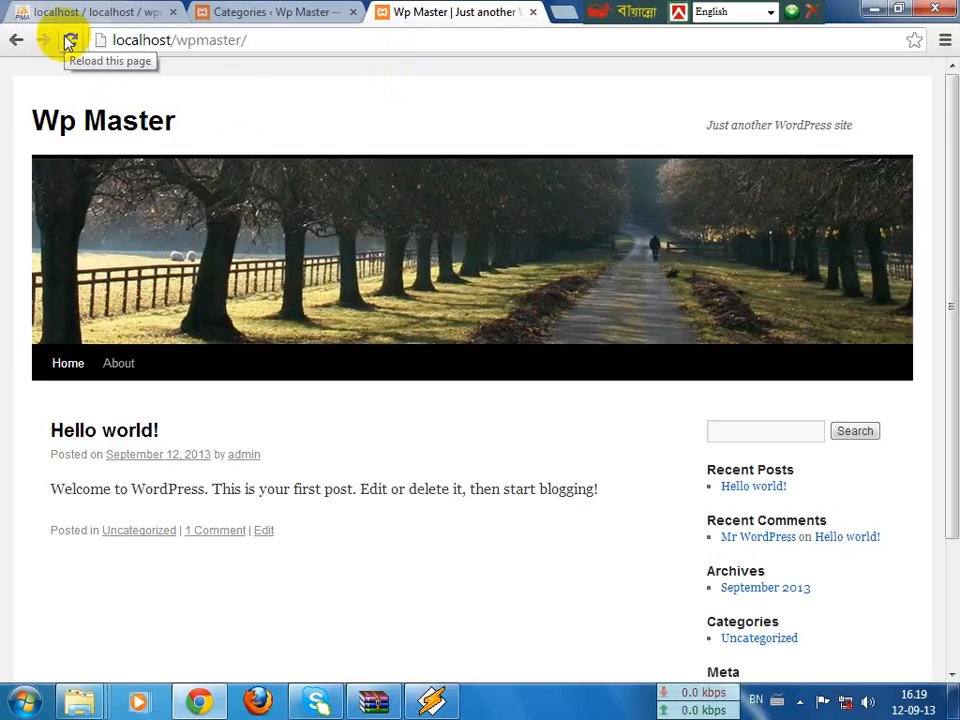
scroll(775, 580, "down", 3)
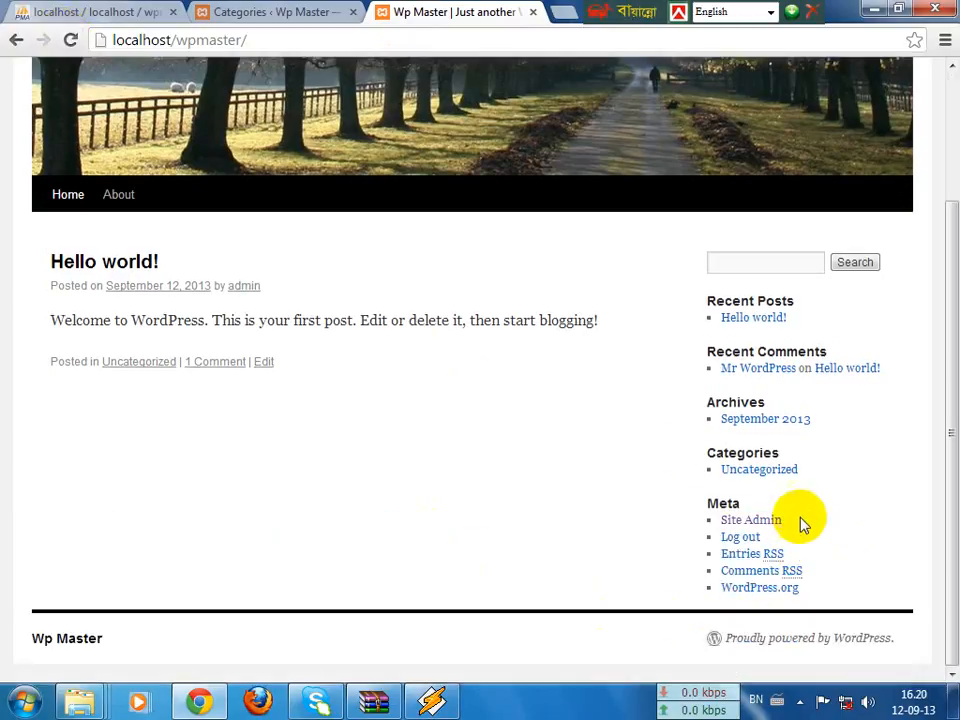
left_click_drag(810, 462, 733, 484)
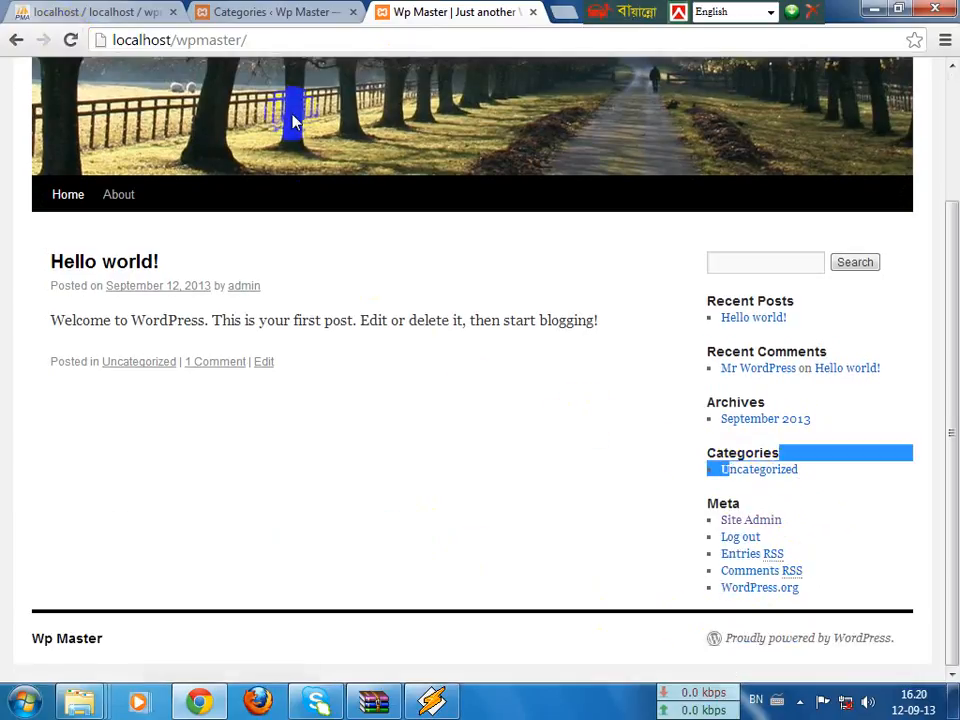
scroll(242, 349, "up", 3)
left_click(64, 364)
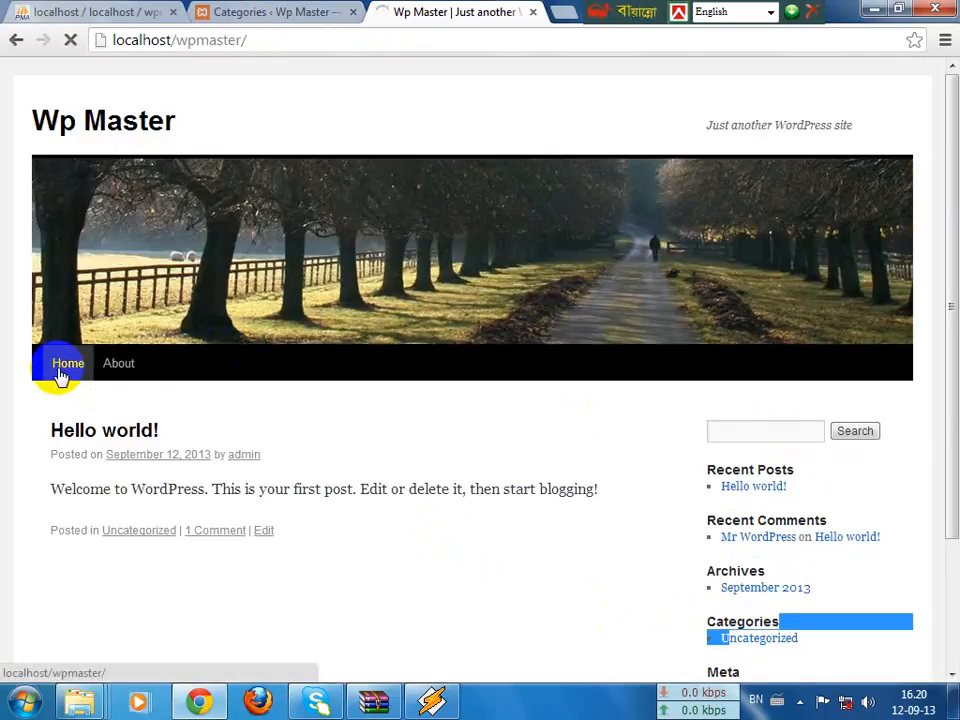
scroll(740, 540, "down", 3)
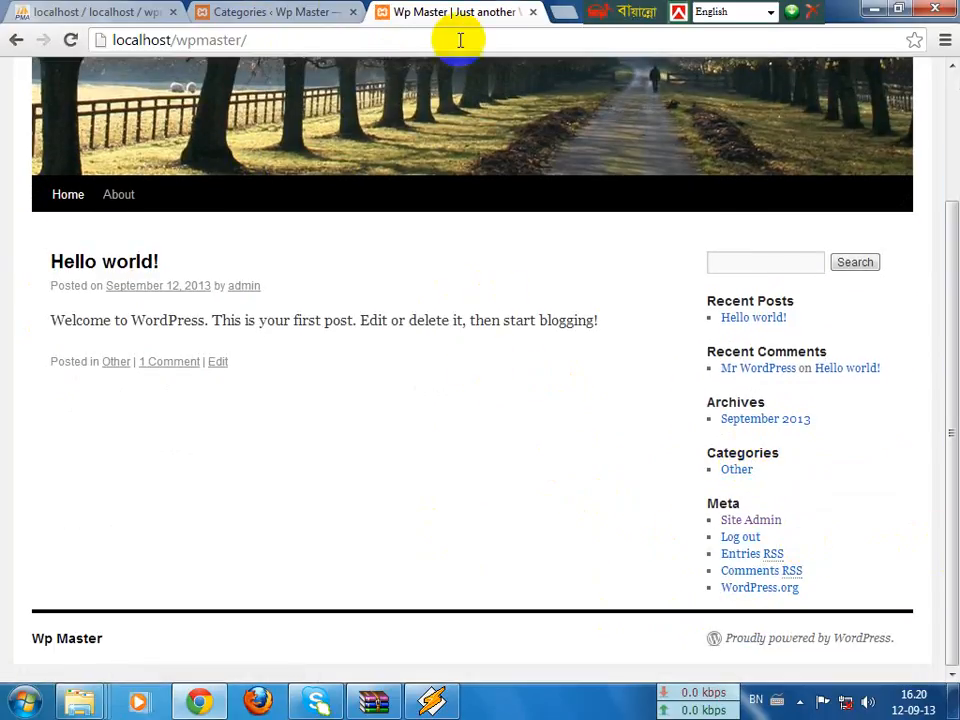
- Return to the admin area, open the Post Tags page and examine the new tag's name, slug and description fields
left_click(318, 11)
mouse_move(561, 288)
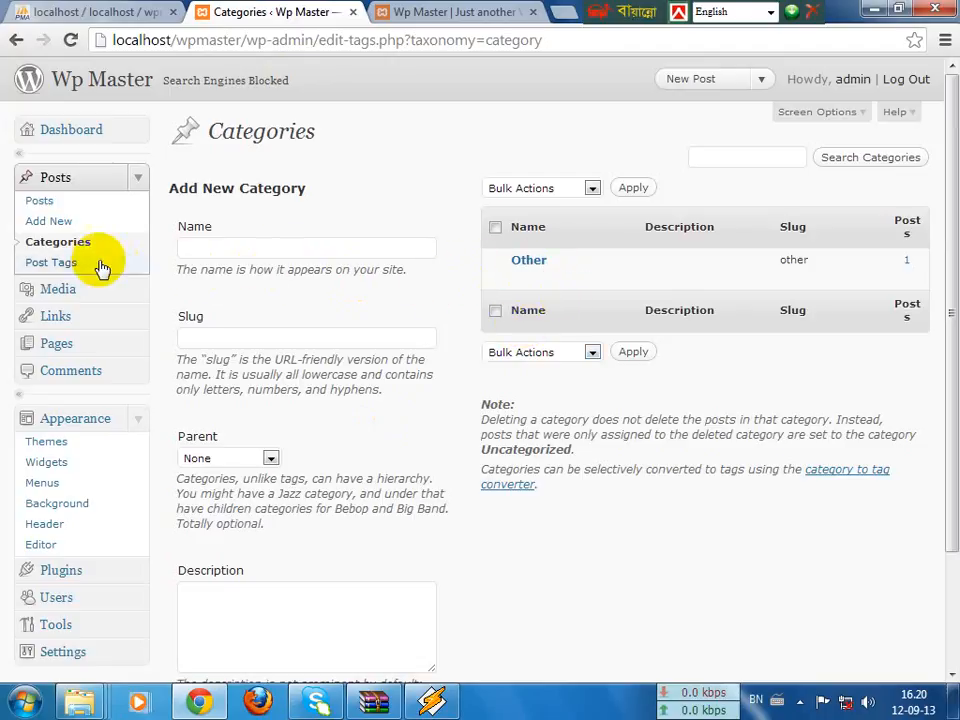
left_click(60, 264)
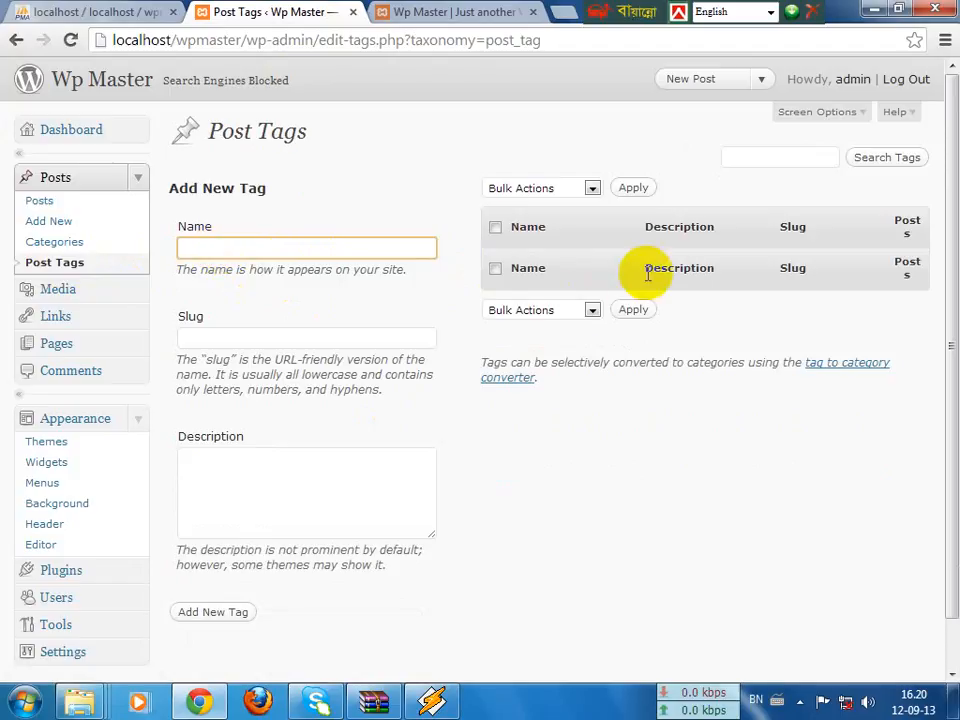
left_click(221, 480)
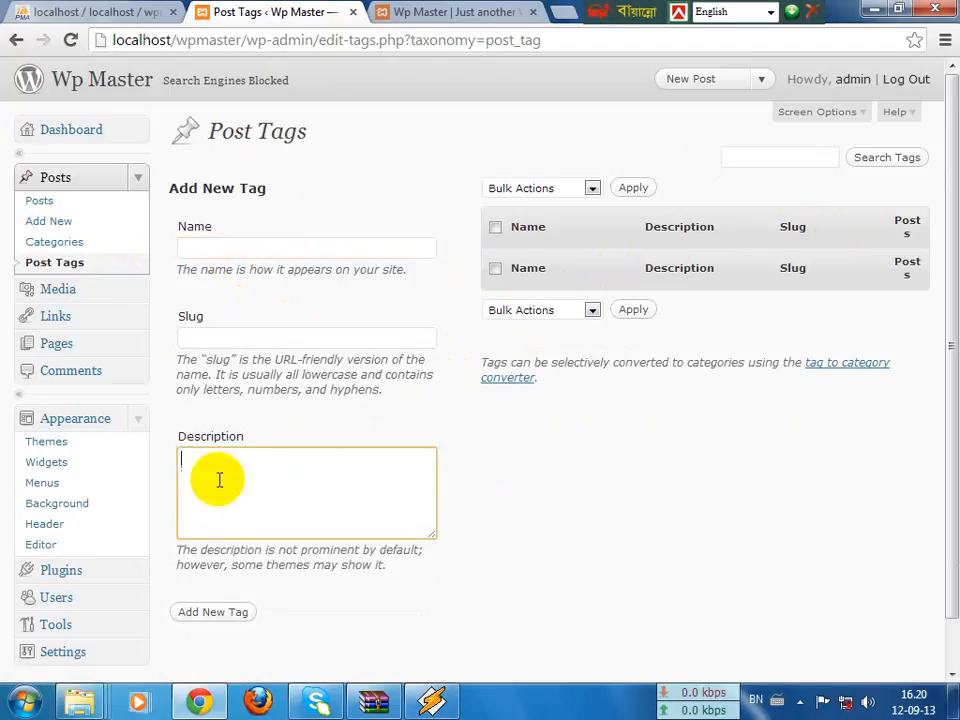
scroll(300, 352, "down", 1)
scroll(305, 373, "up", 1)
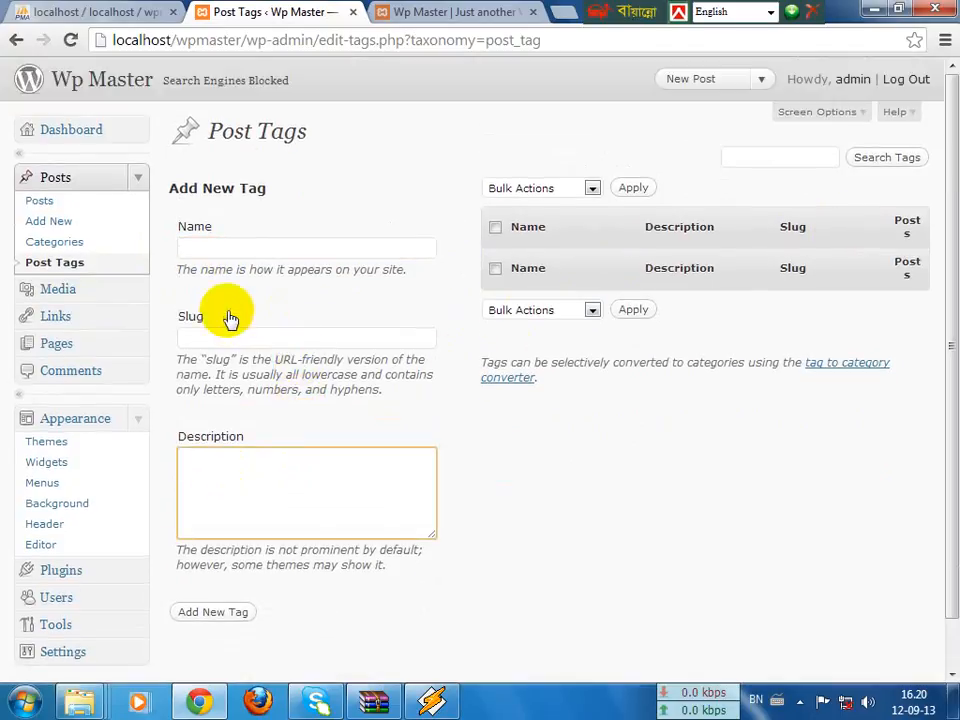
left_click(236, 249)
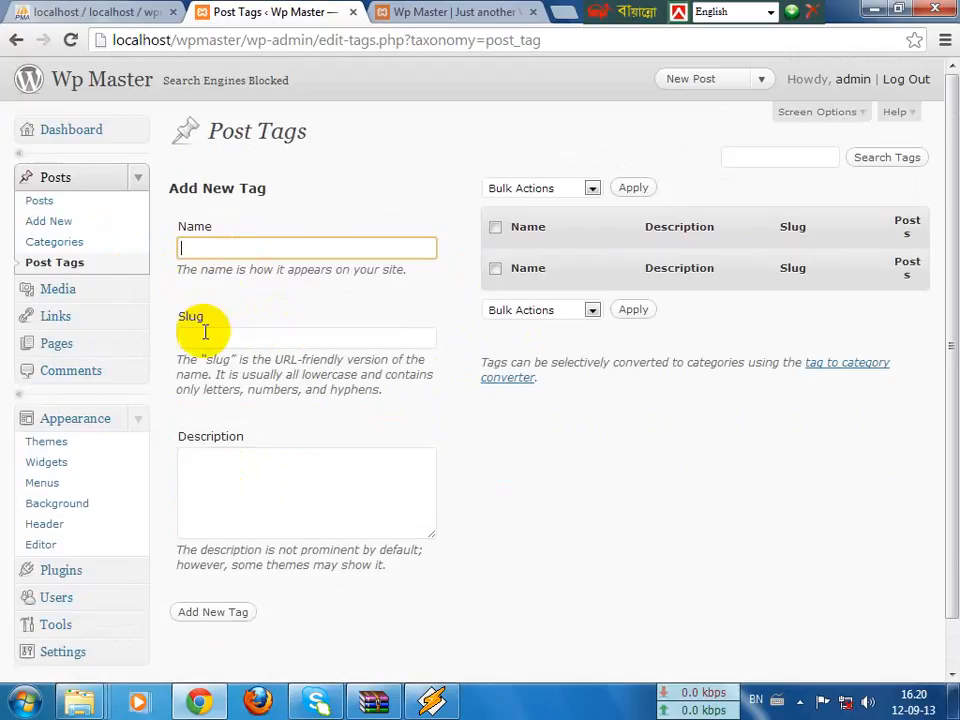
left_click(212, 337)
scroll(290, 400, "down", 1)
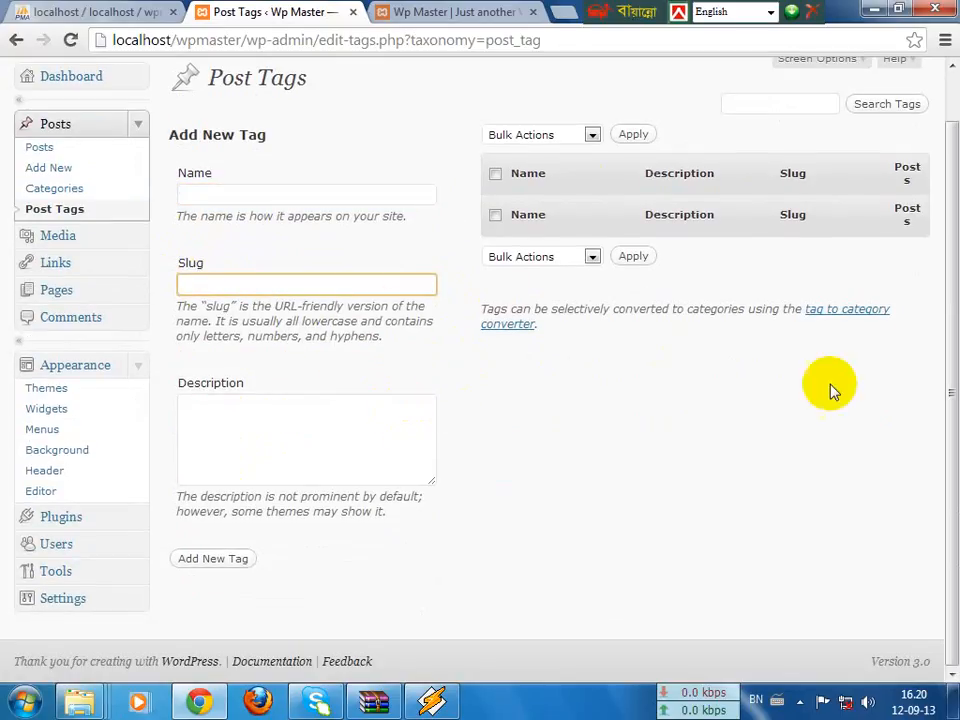
- Collapse the Posts section, open the Media Library and check it for existing attachments
left_click(139, 240)
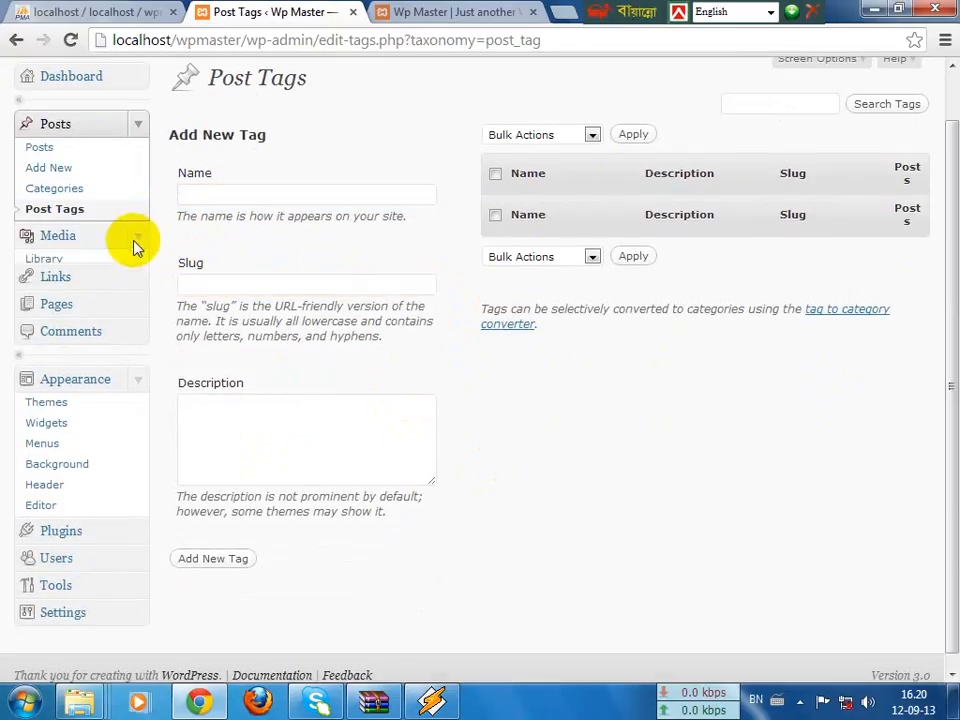
left_click(139, 124)
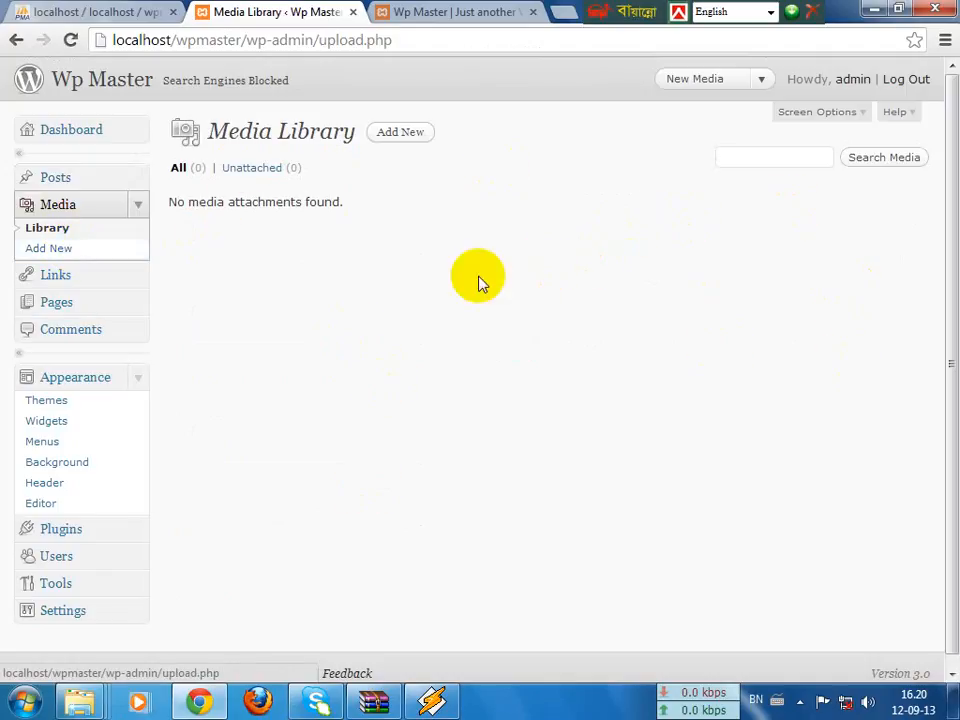
left_click_drag(177, 203, 392, 206)
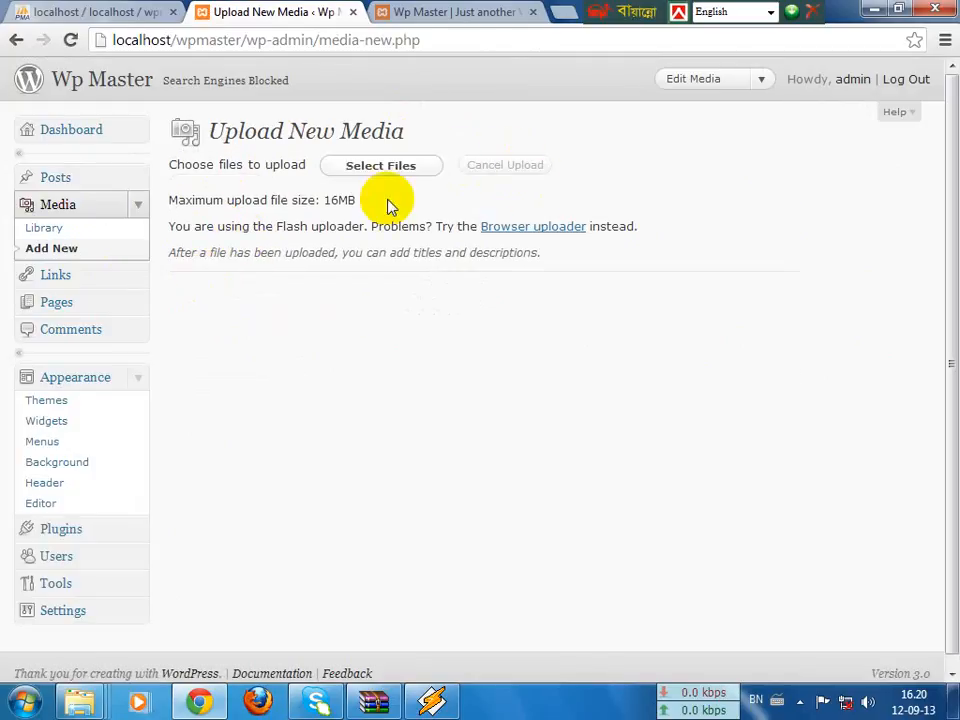
- Start selecting a file for a new media upload and browse to the Online Work Photo folder on drive G:
left_click(370, 168)
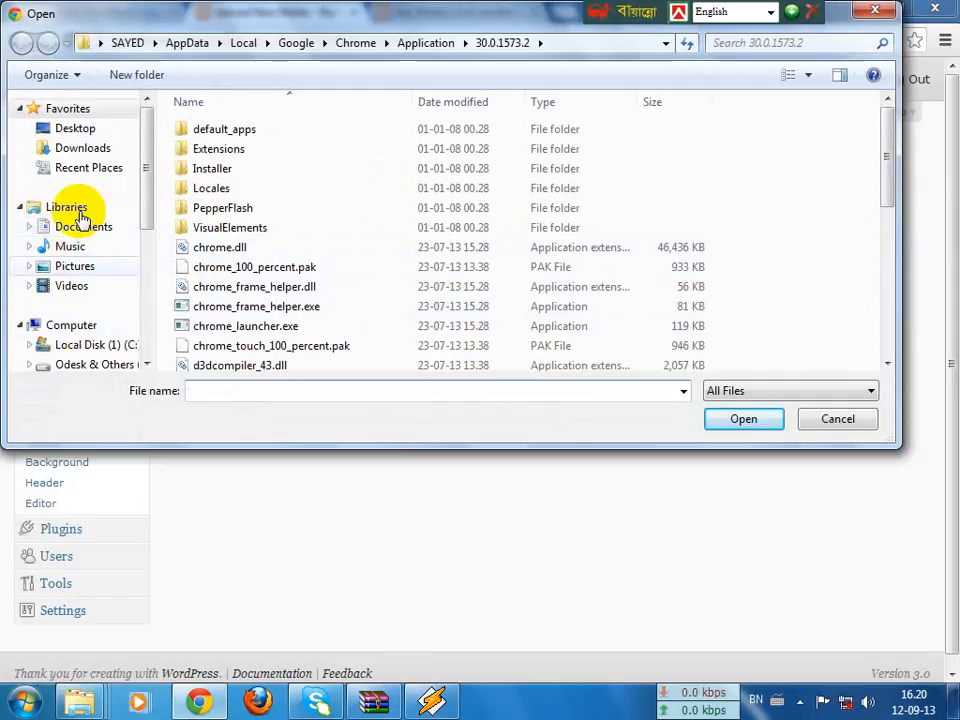
left_click(75, 128)
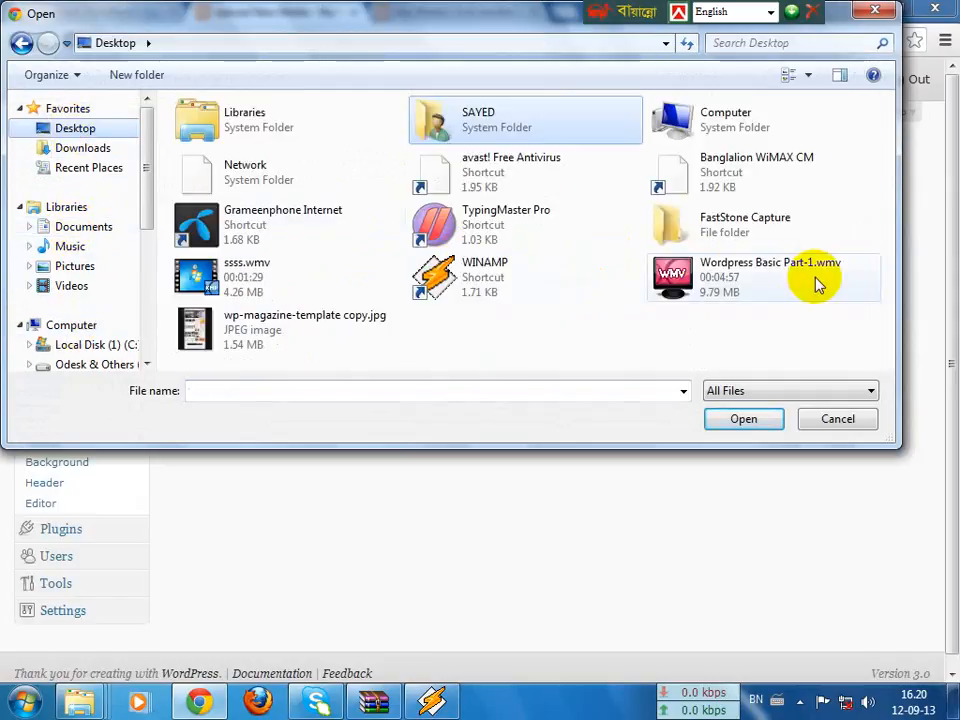
scroll(538, 251, "down", 3)
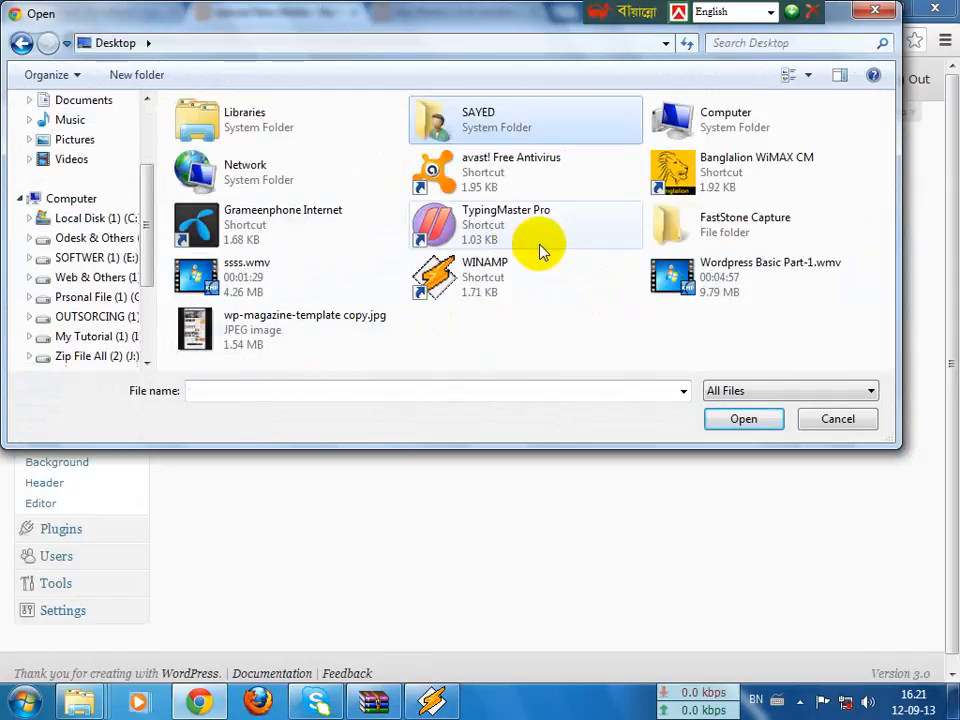
scroll(553, 285, "up", 3)
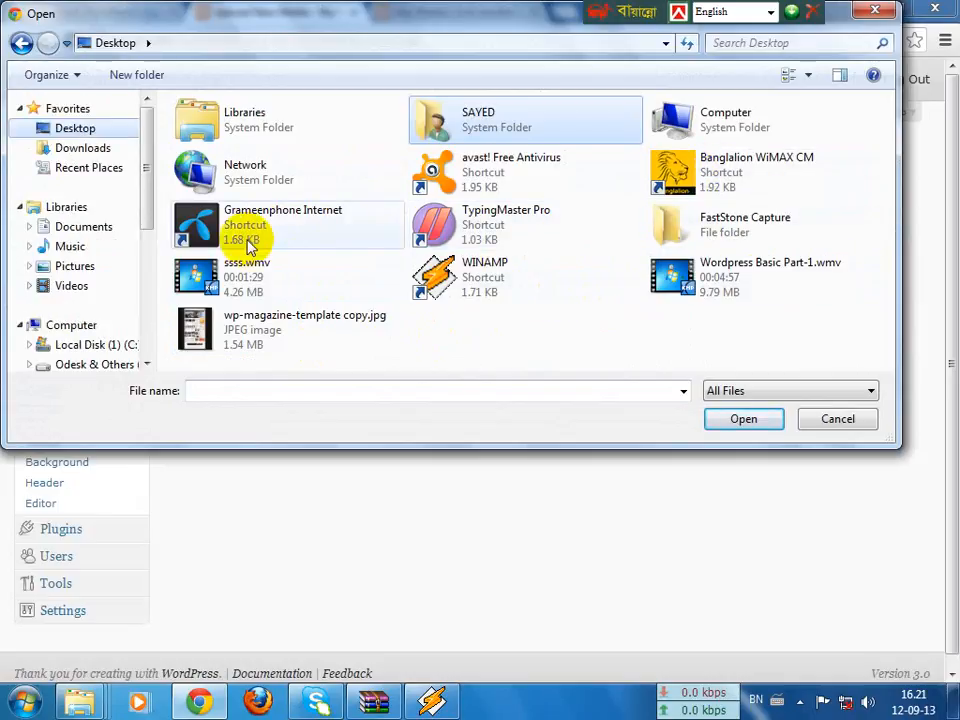
left_click(711, 124)
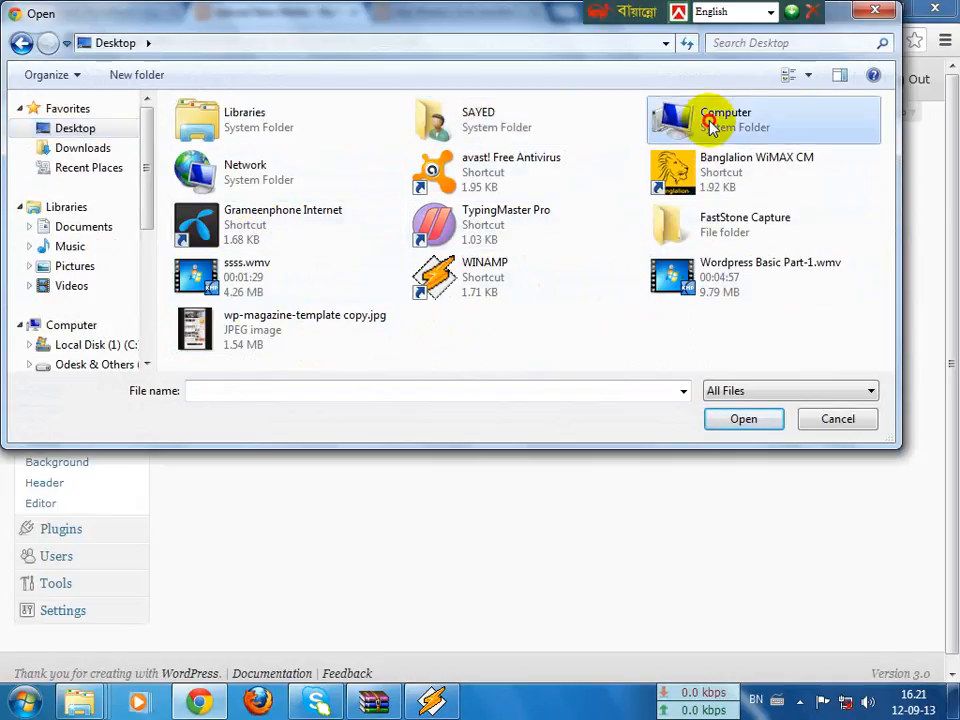
double_click(711, 124)
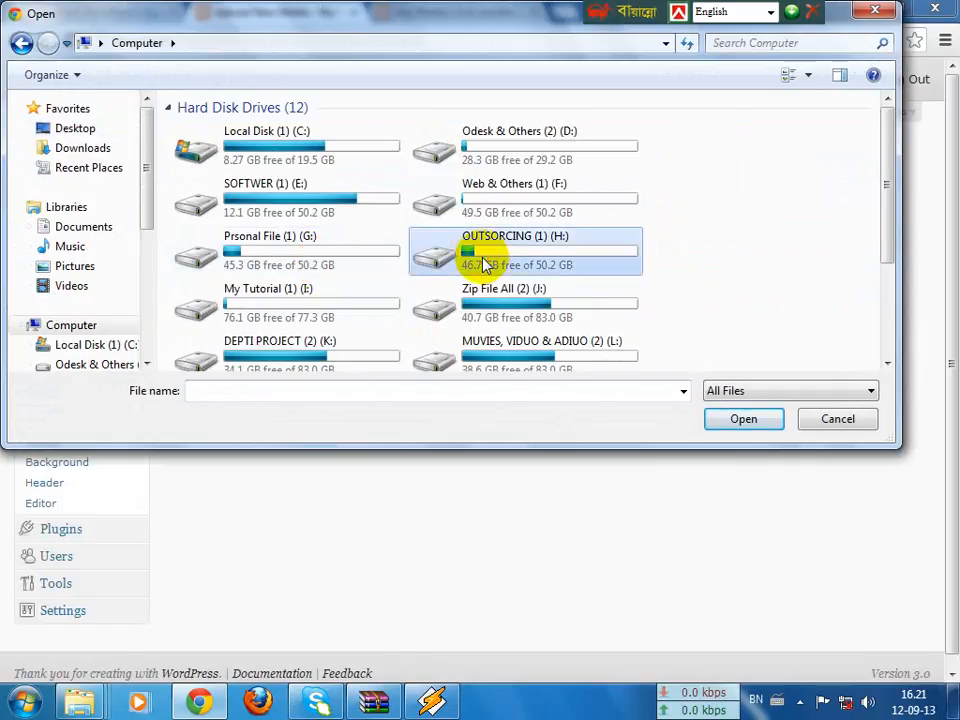
double_click(294, 260)
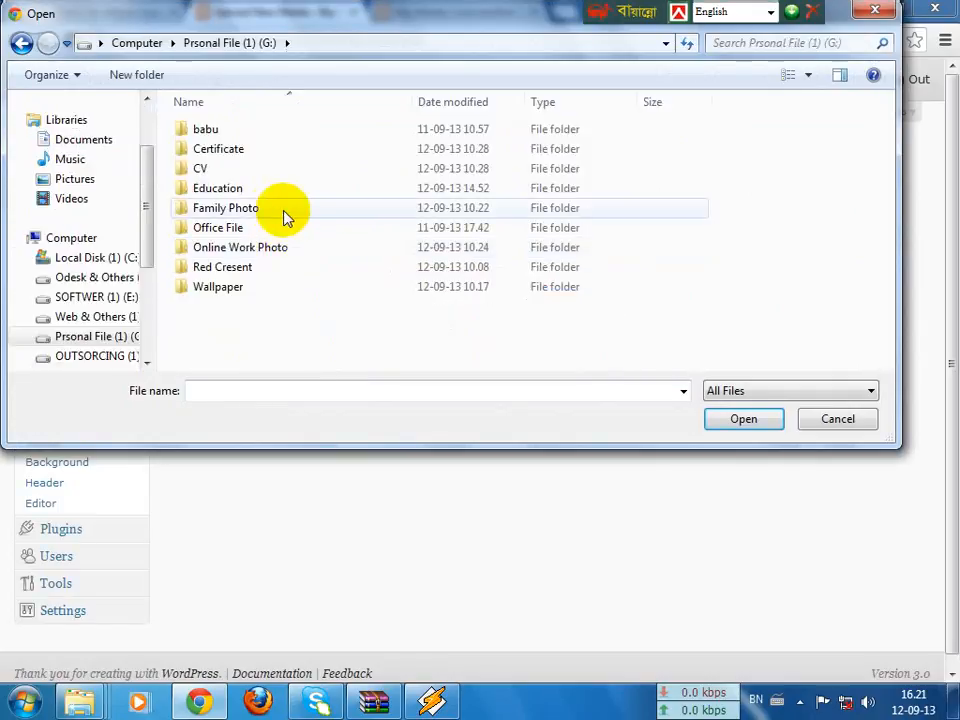
double_click(270, 251)
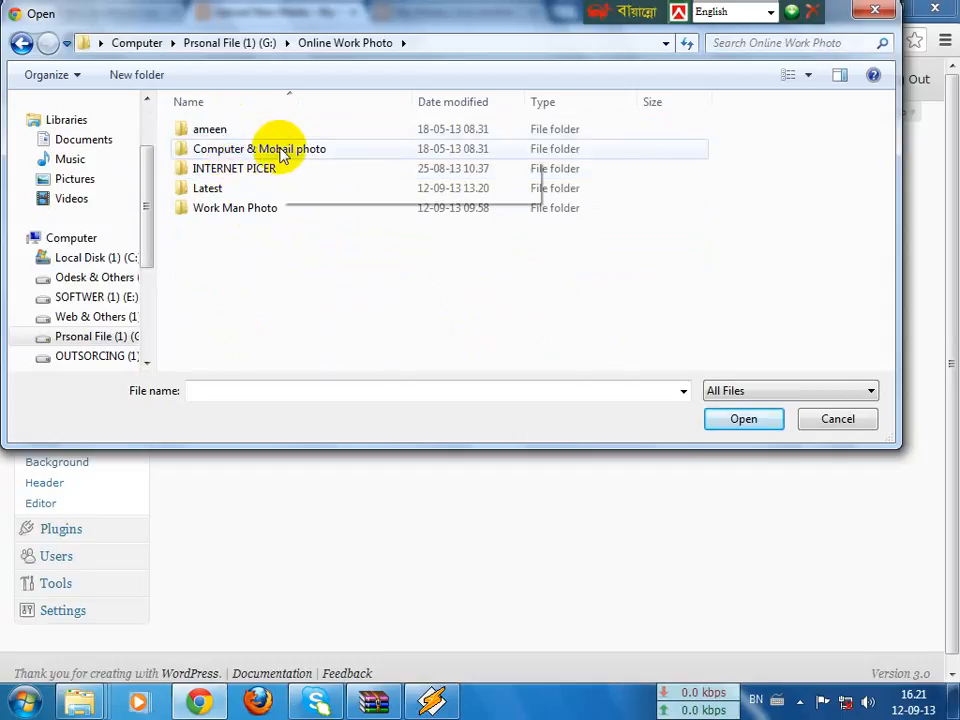
- Upload 3.png from the Latest folder as new media and save all changes
left_click(259, 168)
left_click(257, 169)
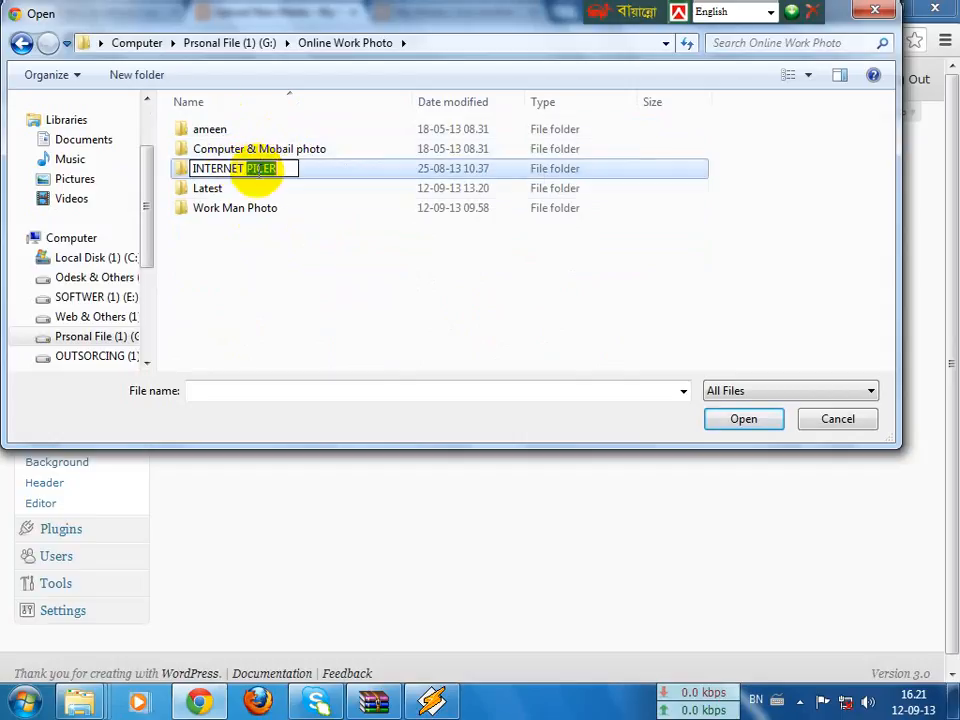
double_click(207, 188)
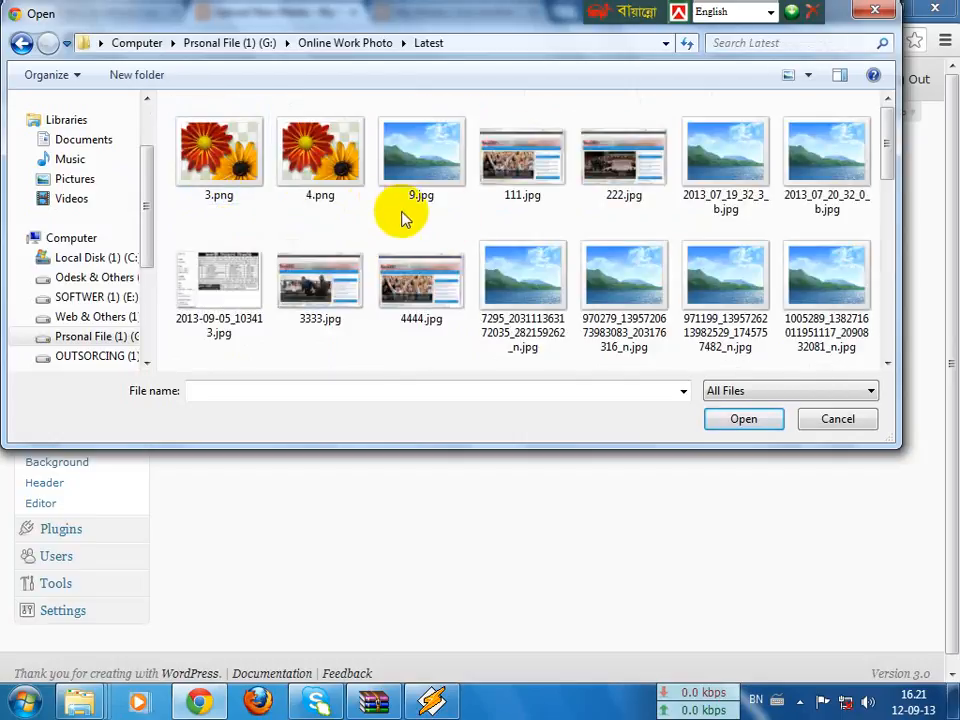
scroll(542, 253, "down", 5)
scroll(476, 272, "up", 5)
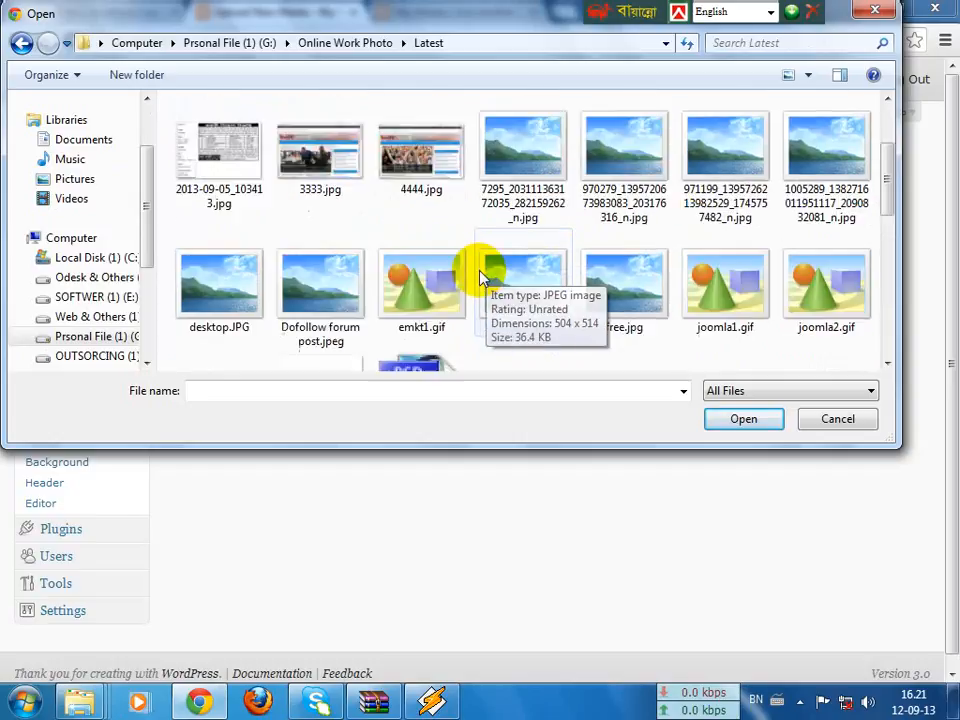
left_click(214, 189)
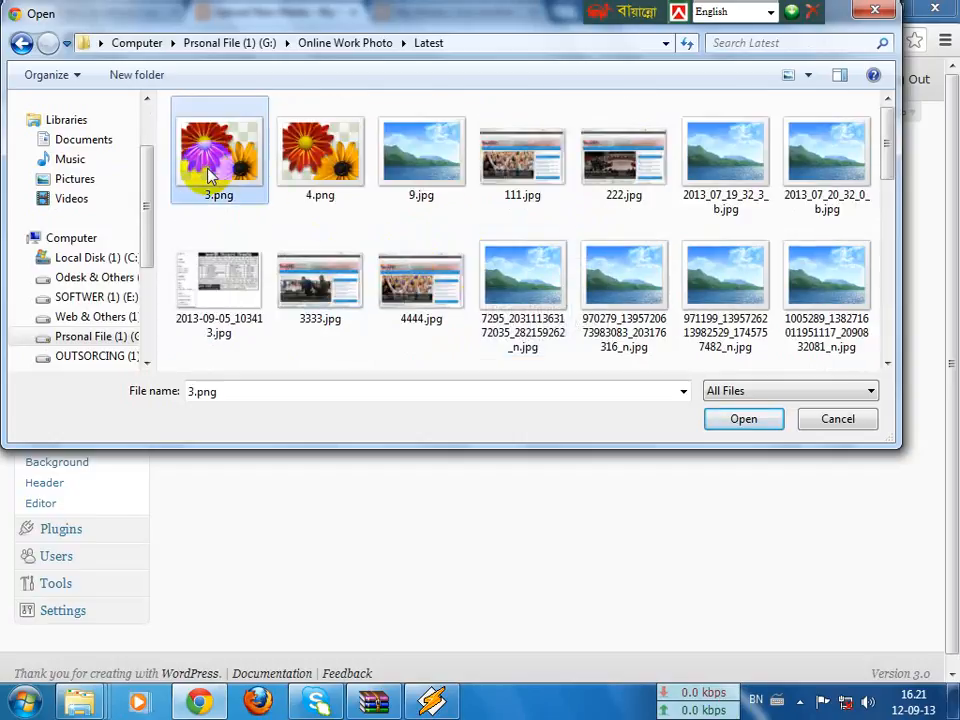
left_click(741, 421)
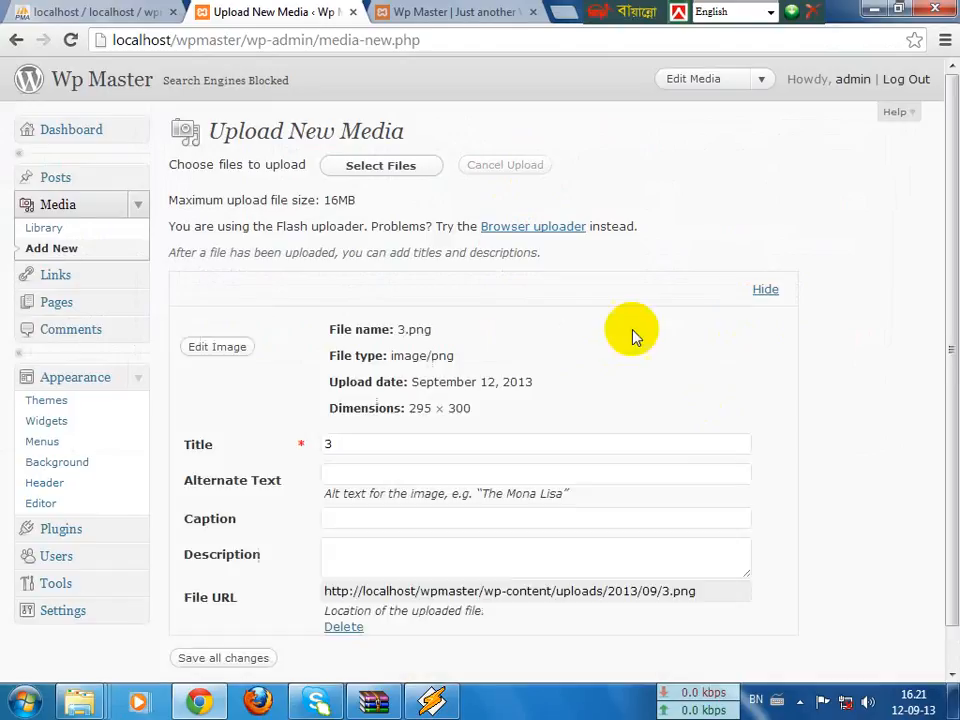
scroll(400, 375, "down", 1)
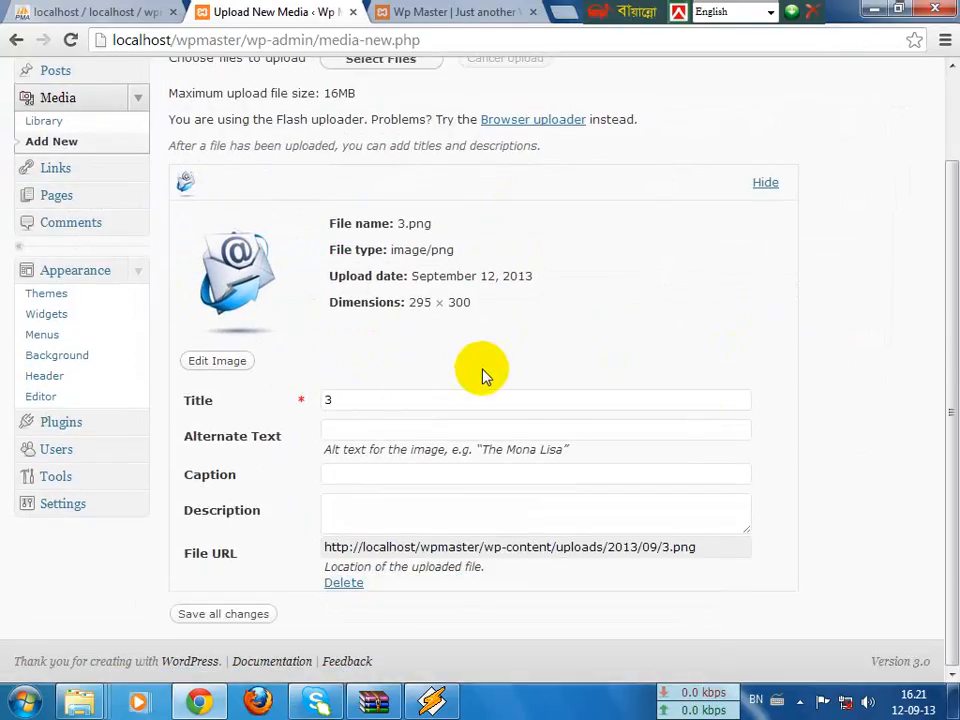
left_click(207, 614)
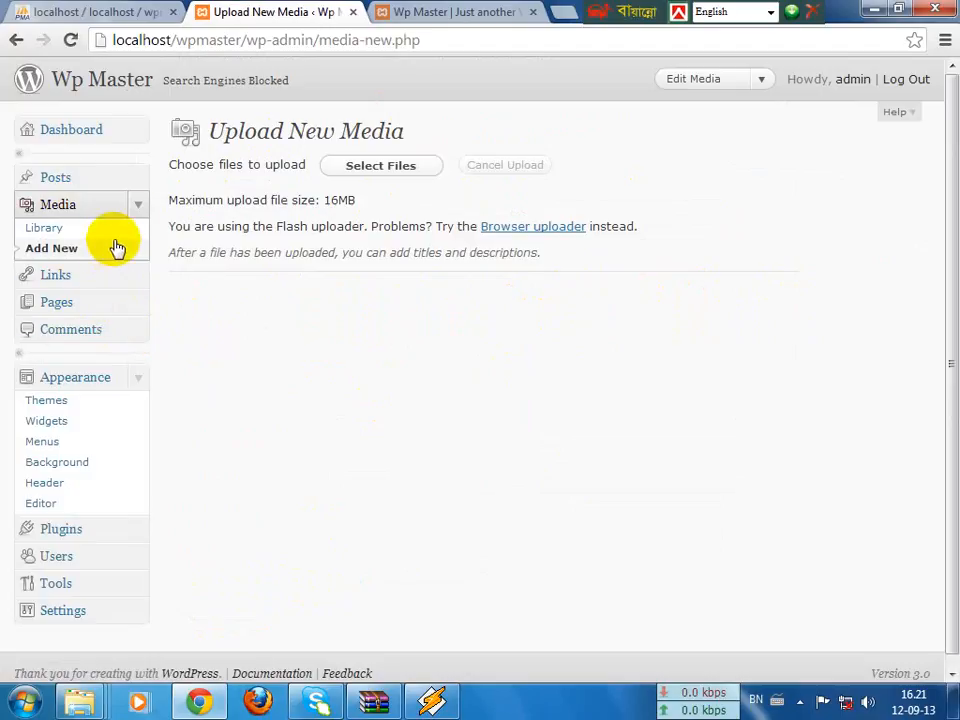
- Collapse the Media section, open the Links page and look over the listed links
left_click(138, 207)
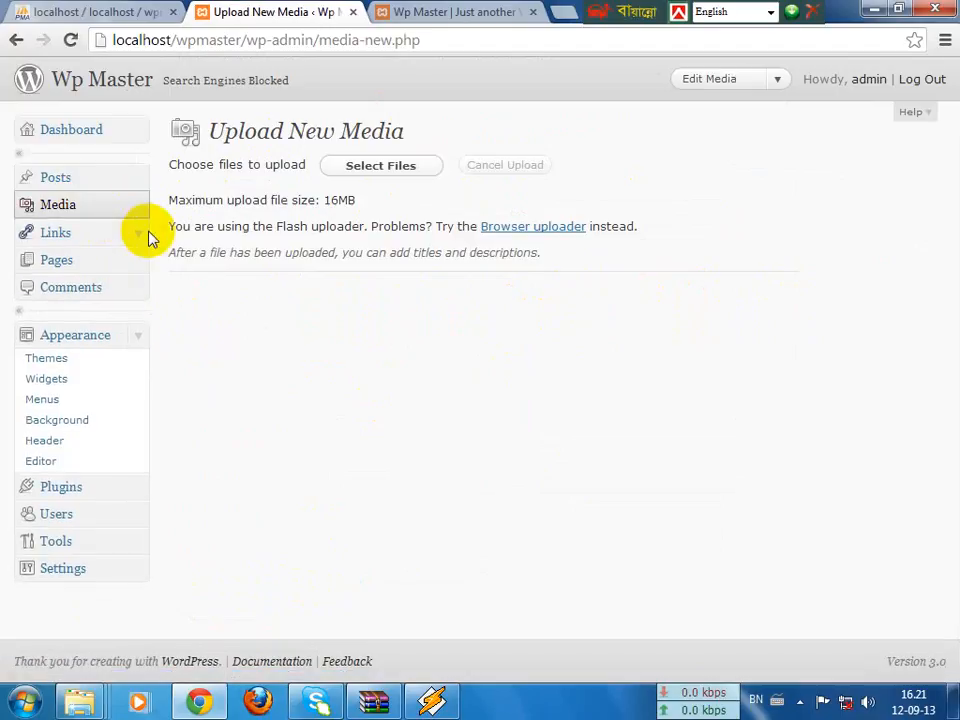
left_click(139, 233)
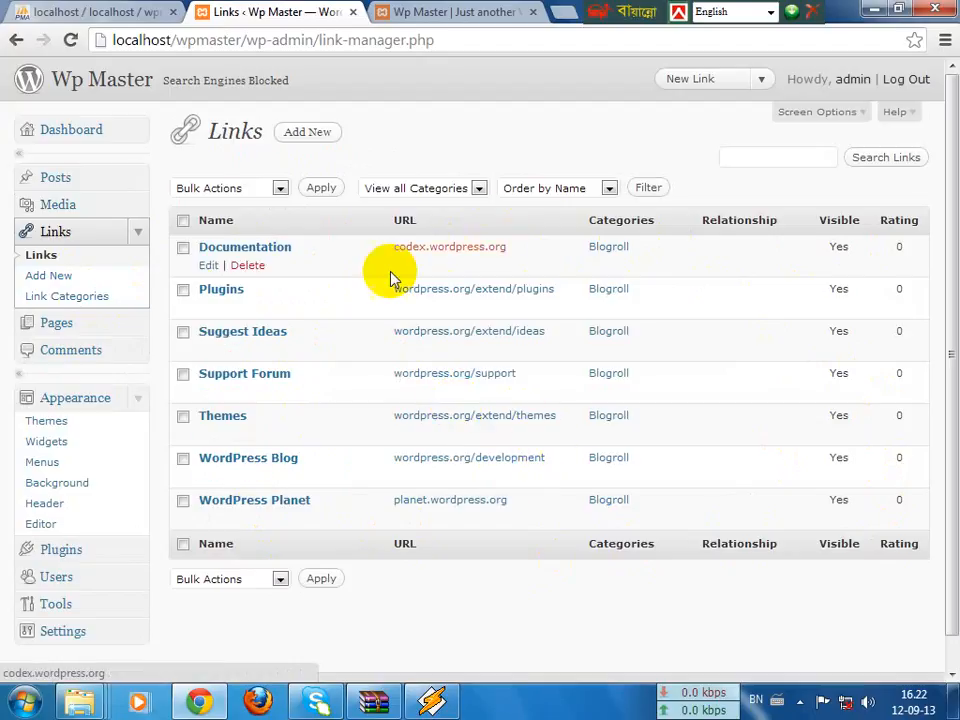
- View the Link Categories page, collapse the Links section and open the Pages list
left_click(71, 296)
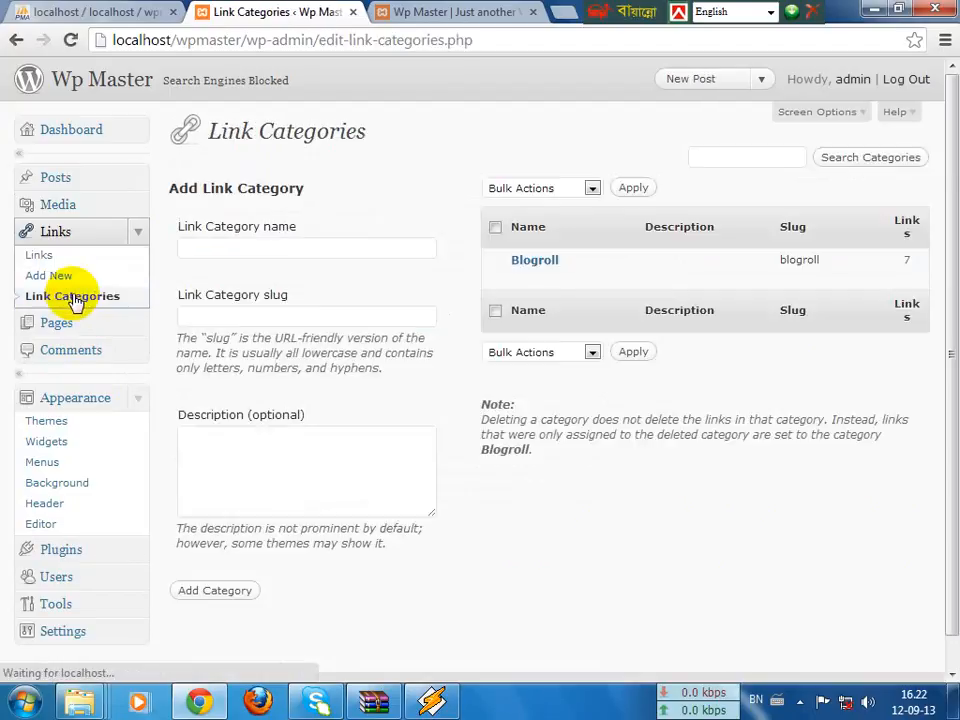
left_click(138, 236)
left_click(139, 263)
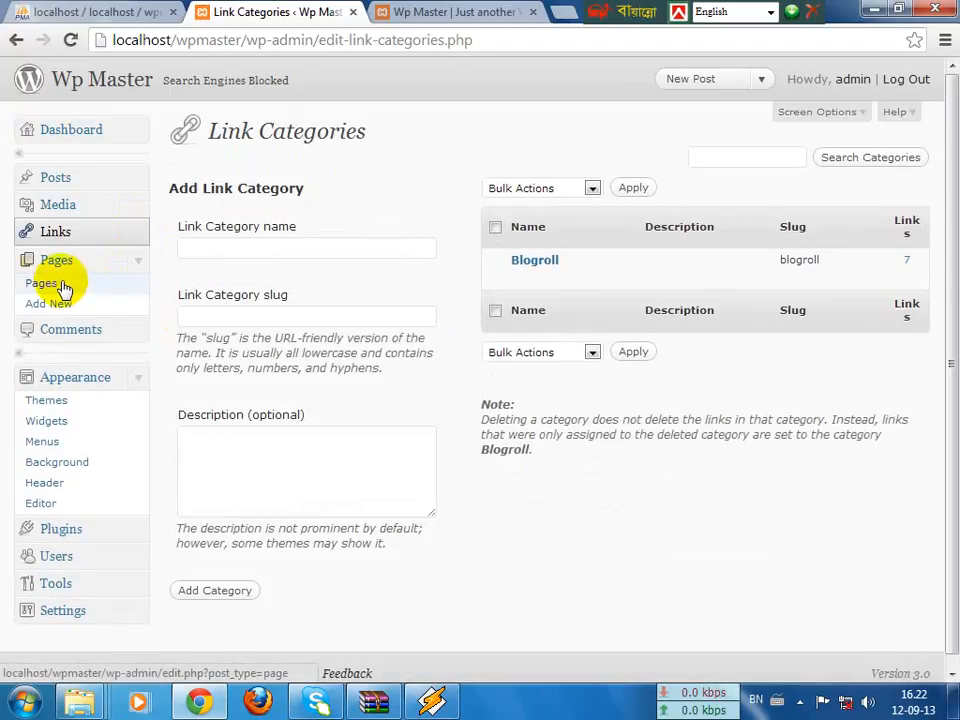
- Switch to the live Wp Master site and examine the Home and About items in its navigation bar
left_click(416, 11)
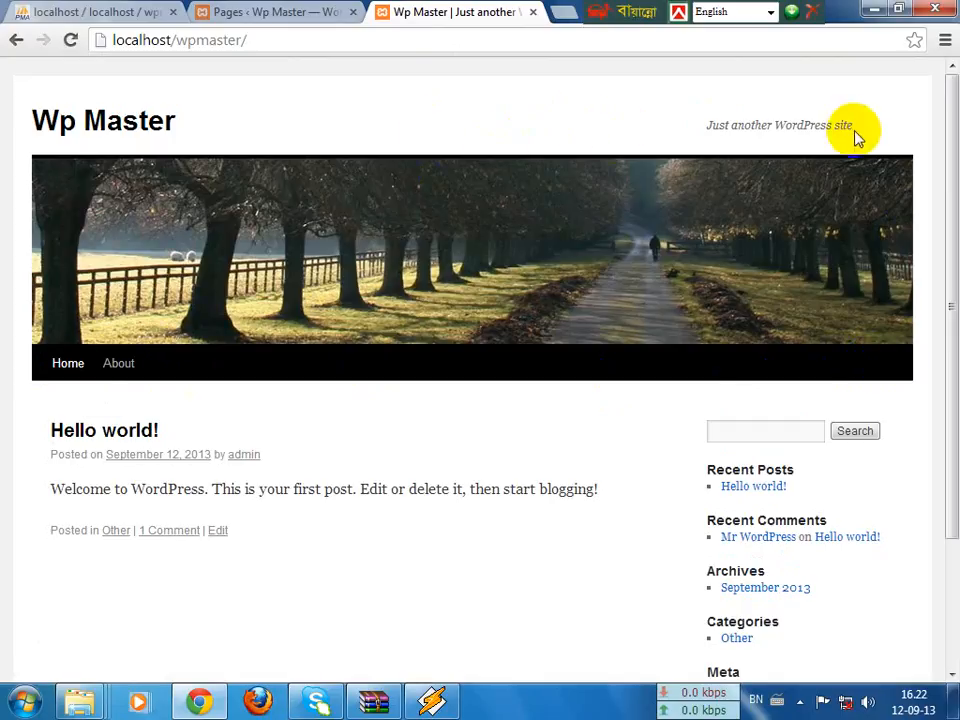
left_click(70, 366)
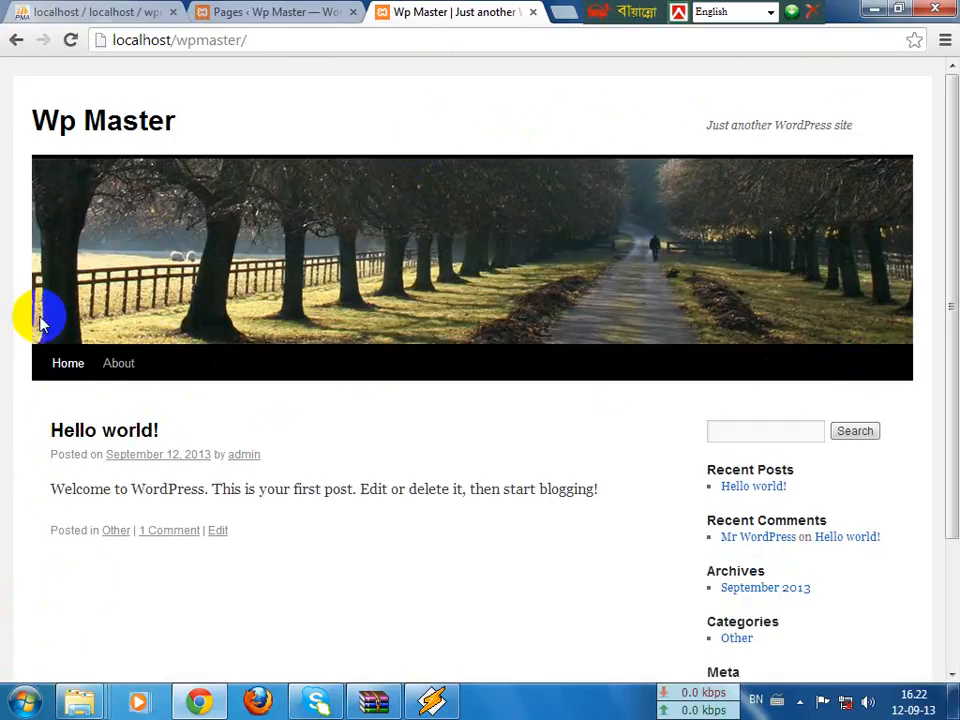
left_click(69, 364)
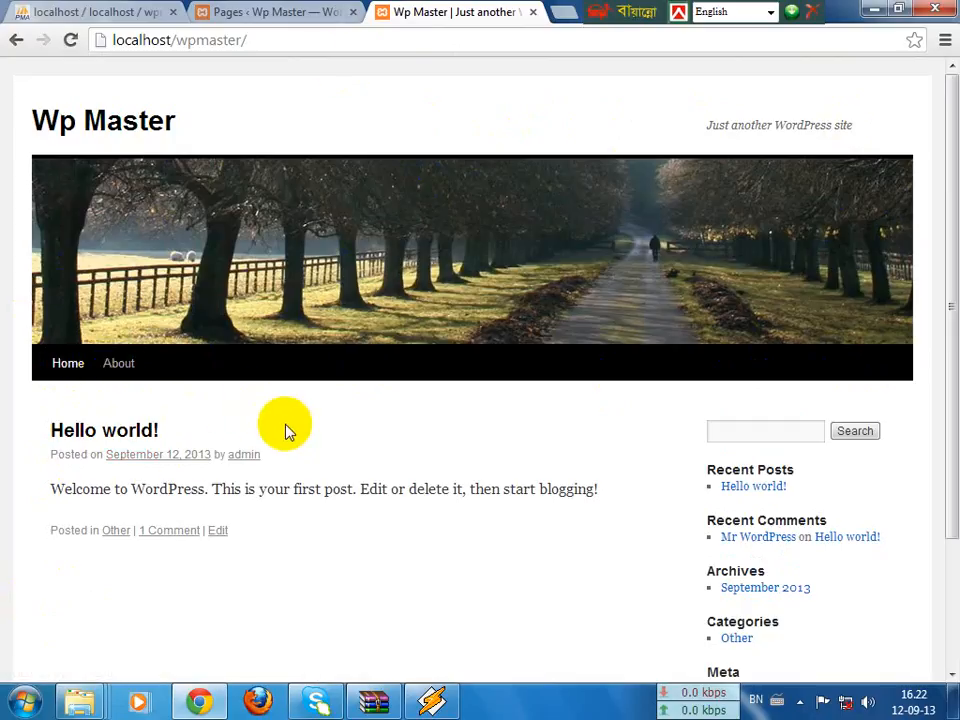
left_click(119, 364)
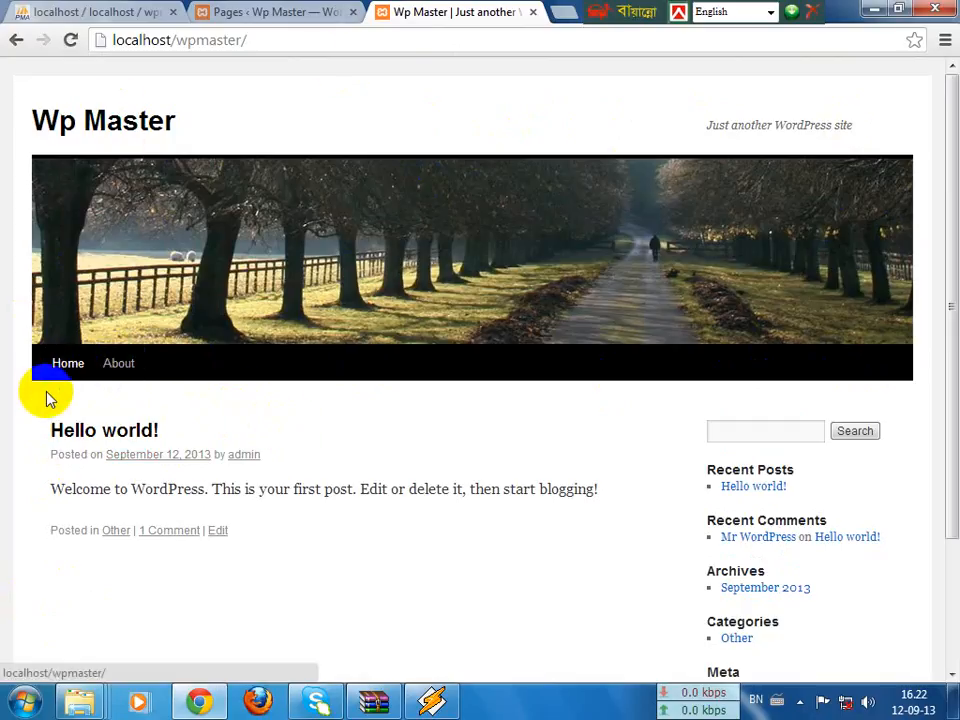
left_click(68, 365)
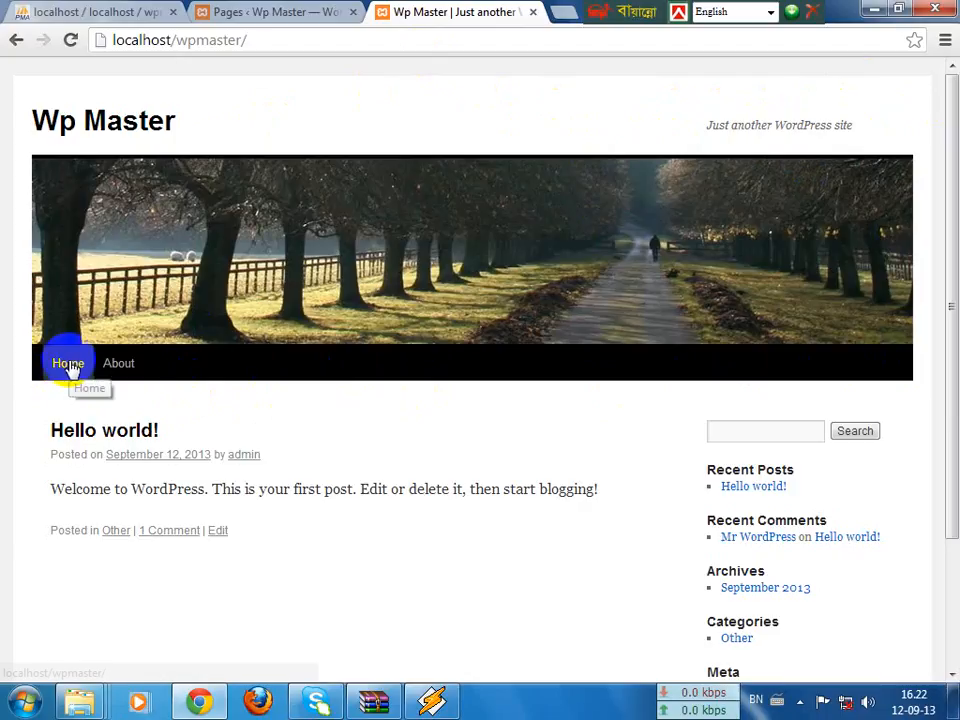
- Compare the admin Pages list with the live site's navigation and open the Add New Page form
left_click(283, 10)
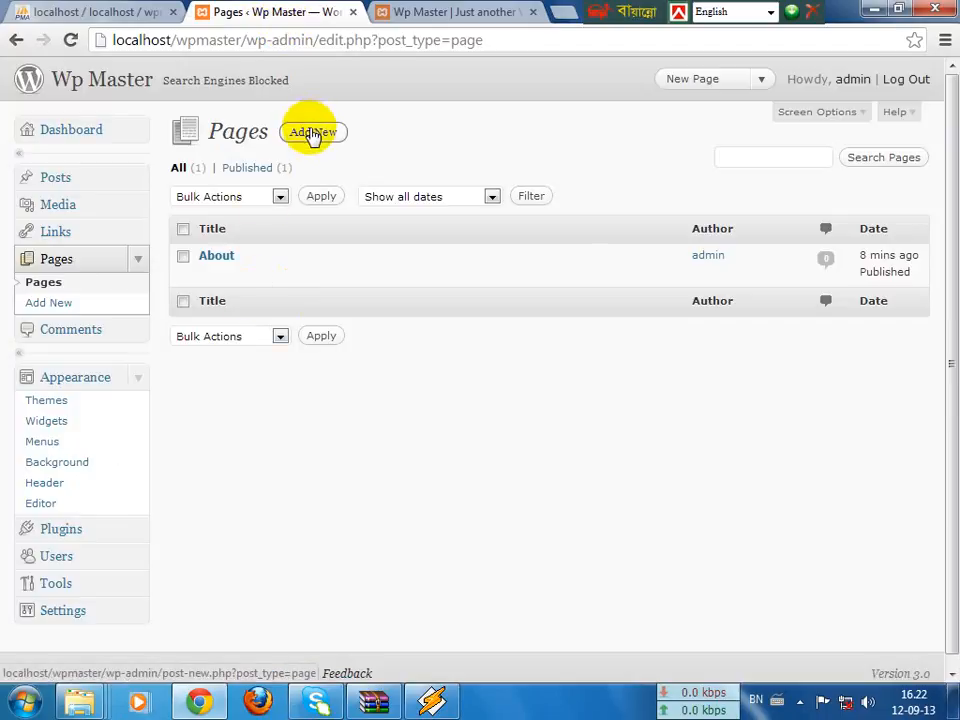
left_click(438, 10)
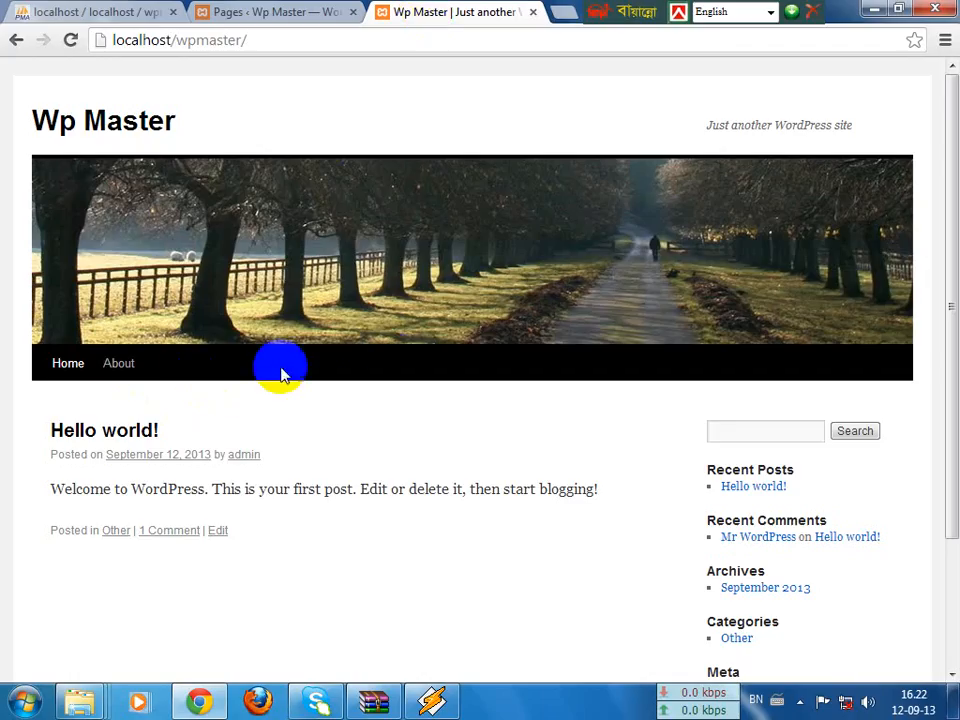
left_click(293, 10)
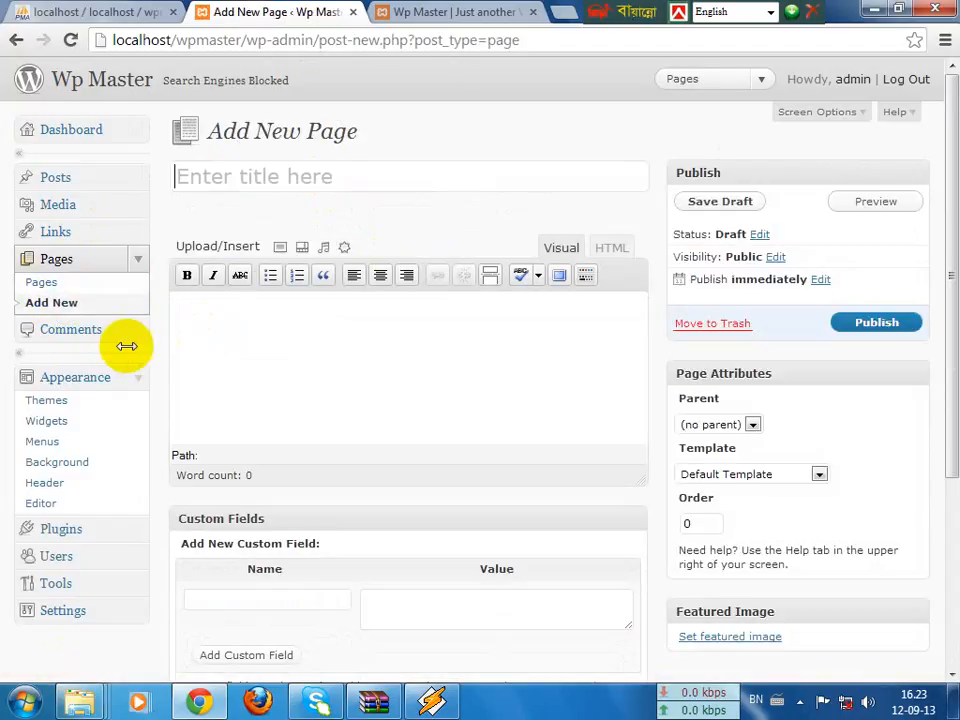
- Collapse the Pages section, open the Comments page and compare its comment list with the live site
left_click(139, 260)
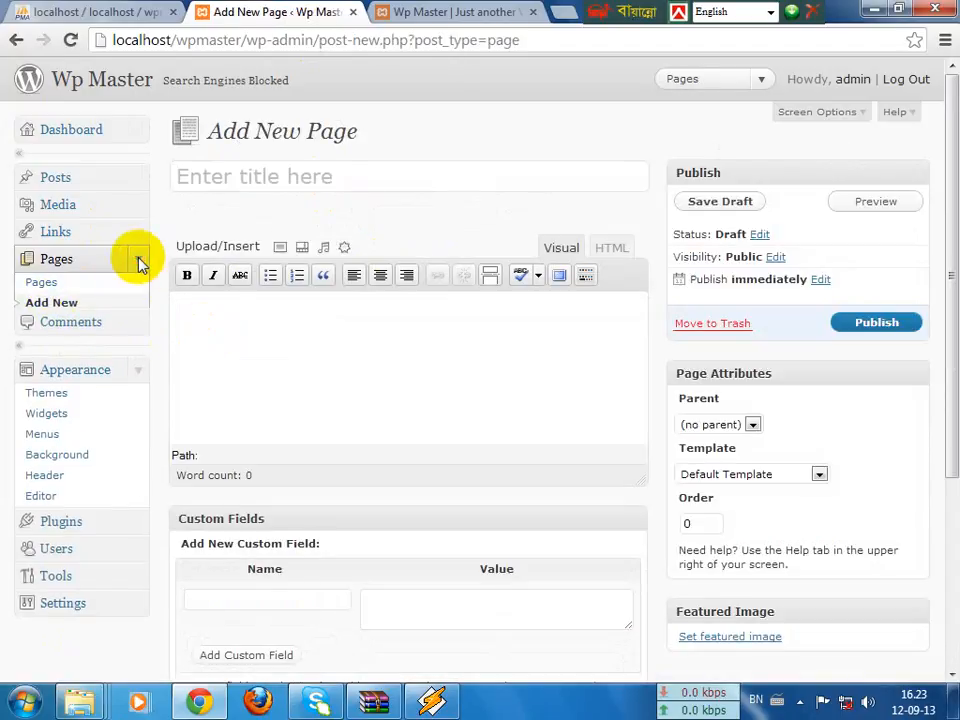
left_click(141, 292)
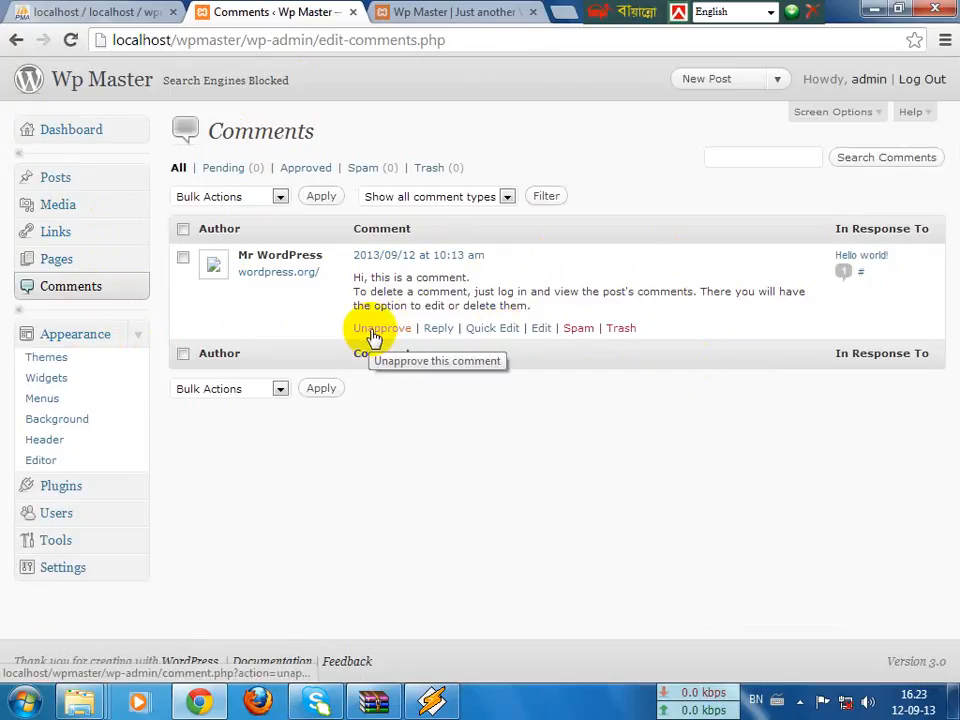
left_click(435, 10)
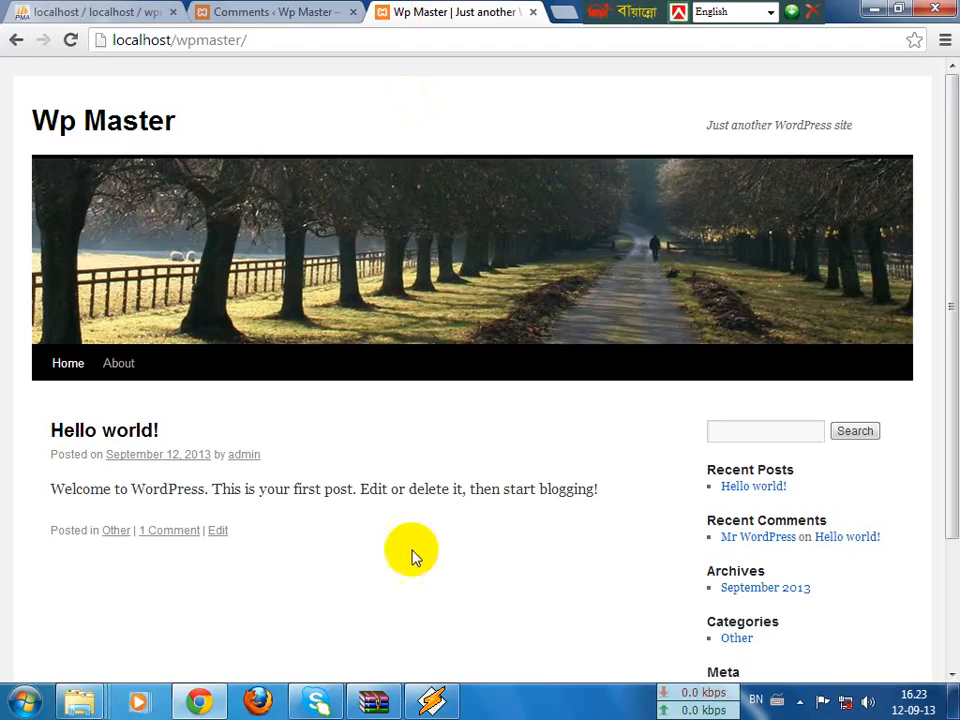
- Return to the admin area, look over the Manage Themes and Install Themes pages and check the live site's design
left_click(321, 10)
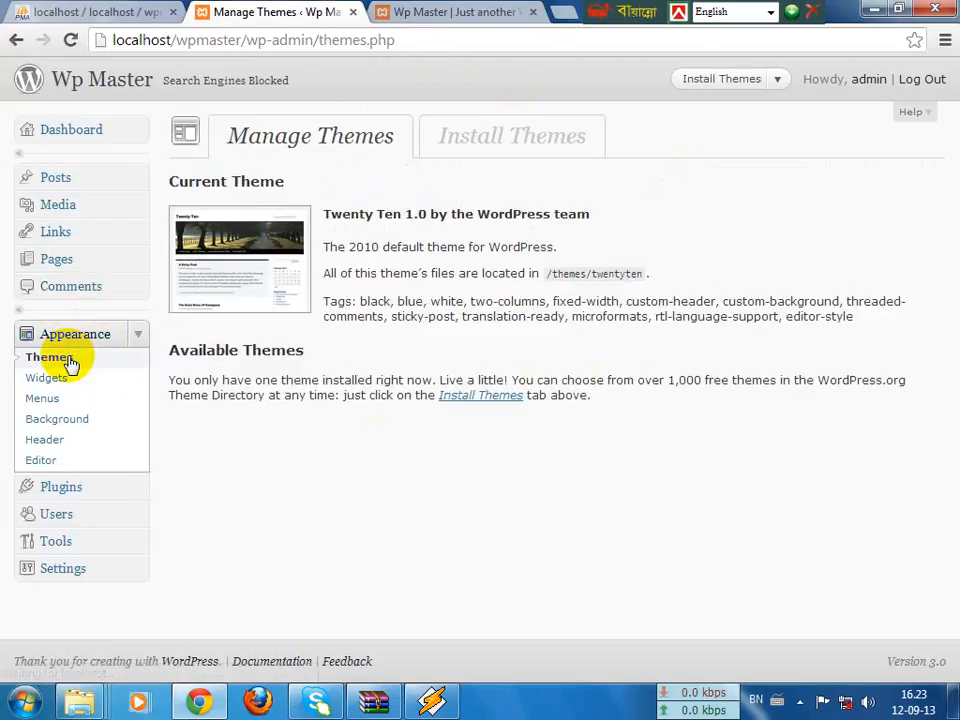
left_click(535, 143)
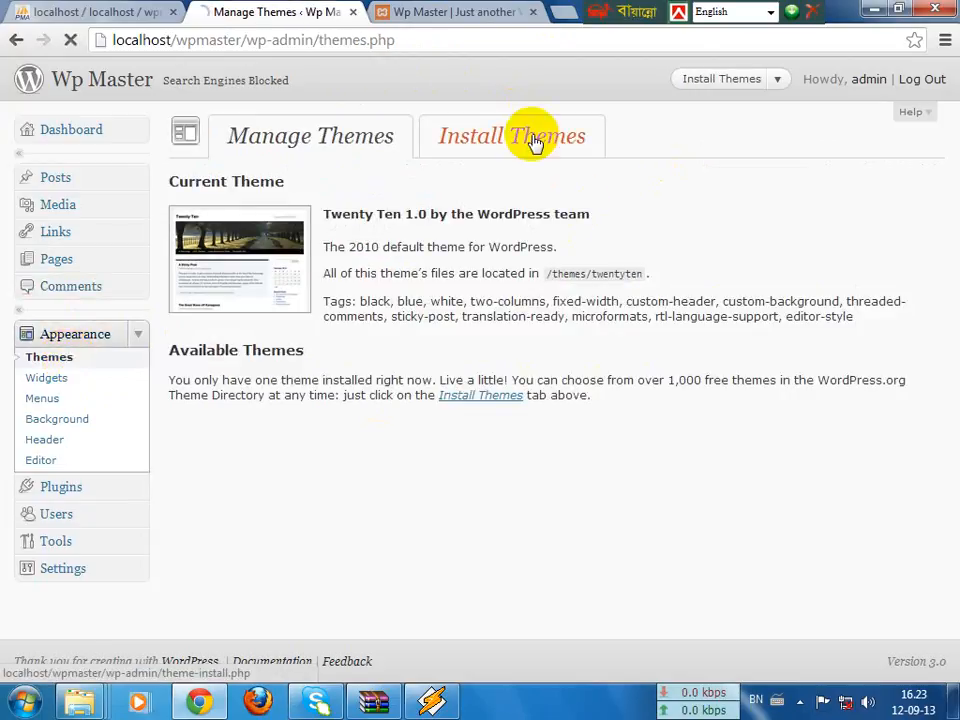
left_click(343, 146)
left_click(429, 11)
- Open the Widgets page, look over the available widgets and expand the Secondary and all four Footer Widget Areas
left_click(315, 11)
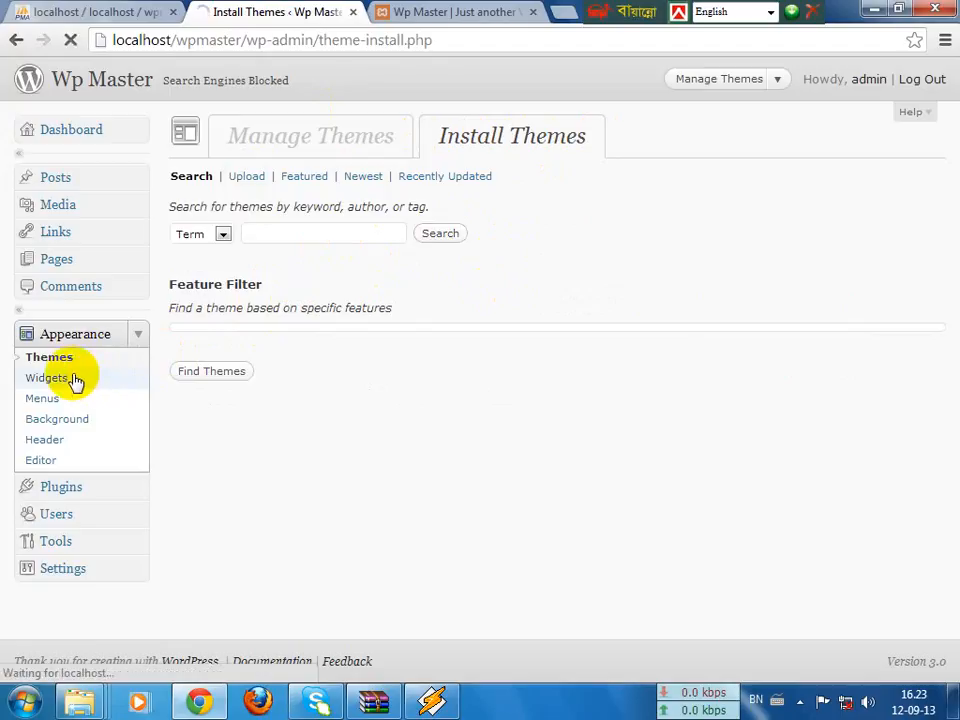
scroll(660, 231, "down", 5)
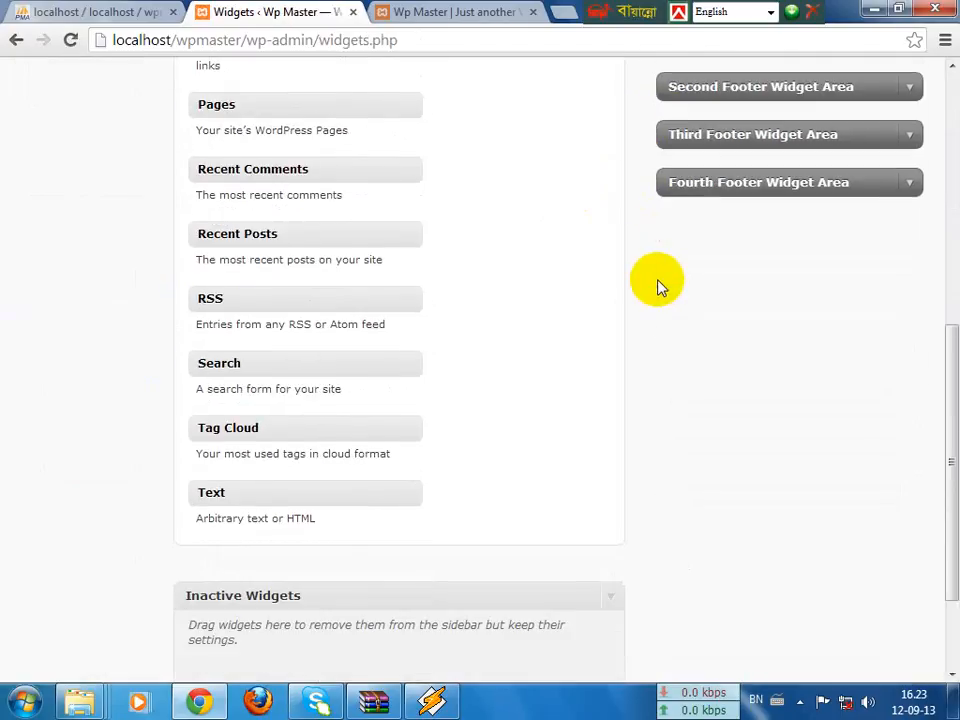
scroll(658, 287, "up", 8)
scroll(729, 467, "down", 4)
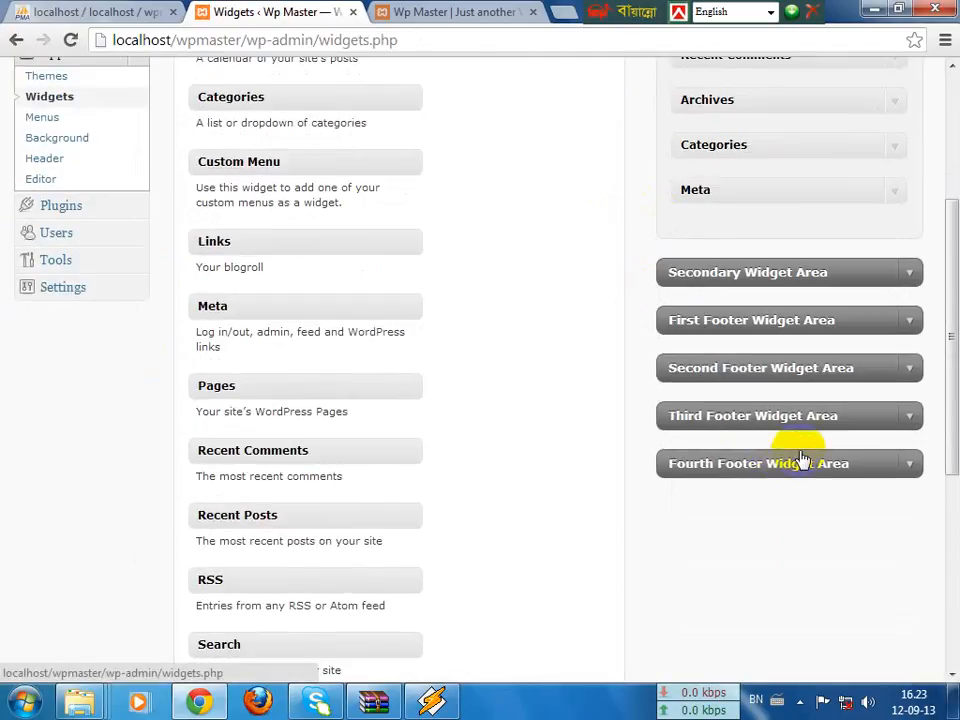
left_click(909, 273)
left_click(909, 386)
left_click(916, 490)
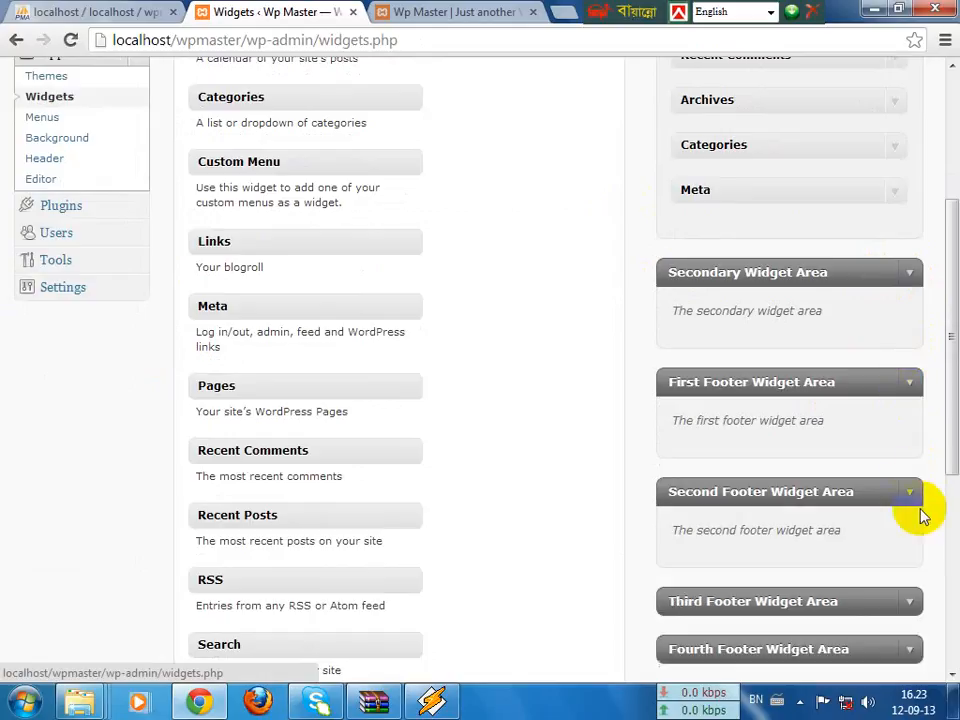
left_click(910, 600)
scroll(905, 540, "down", 2)
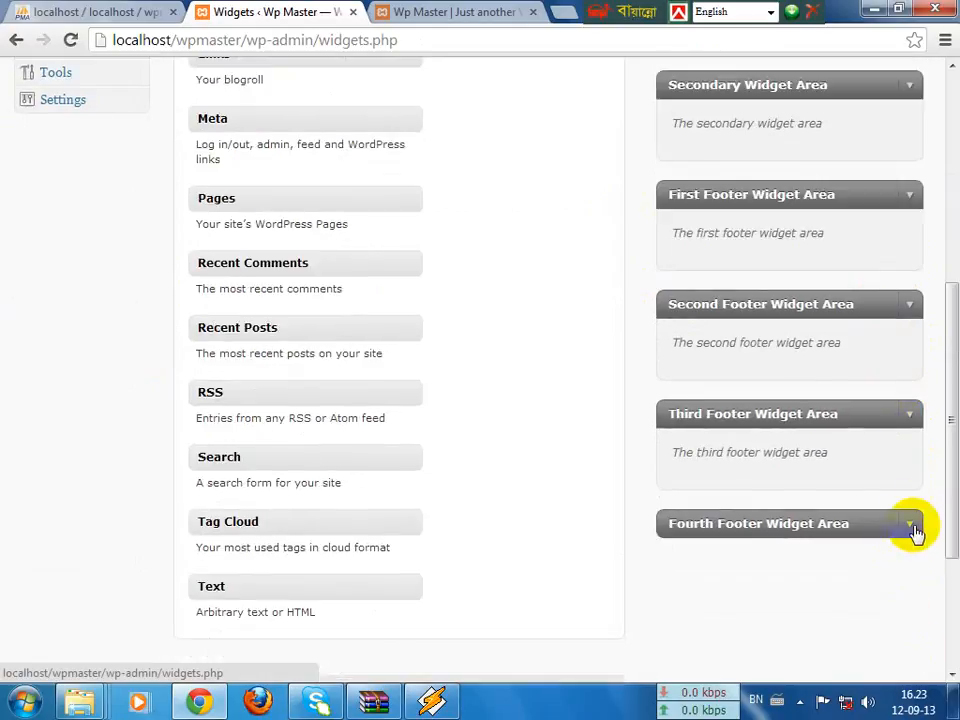
left_click(913, 530)
- View the Menus and Custom Background pages under Appearance and compare them with the live site
scroll(525, 328, "up", 4)
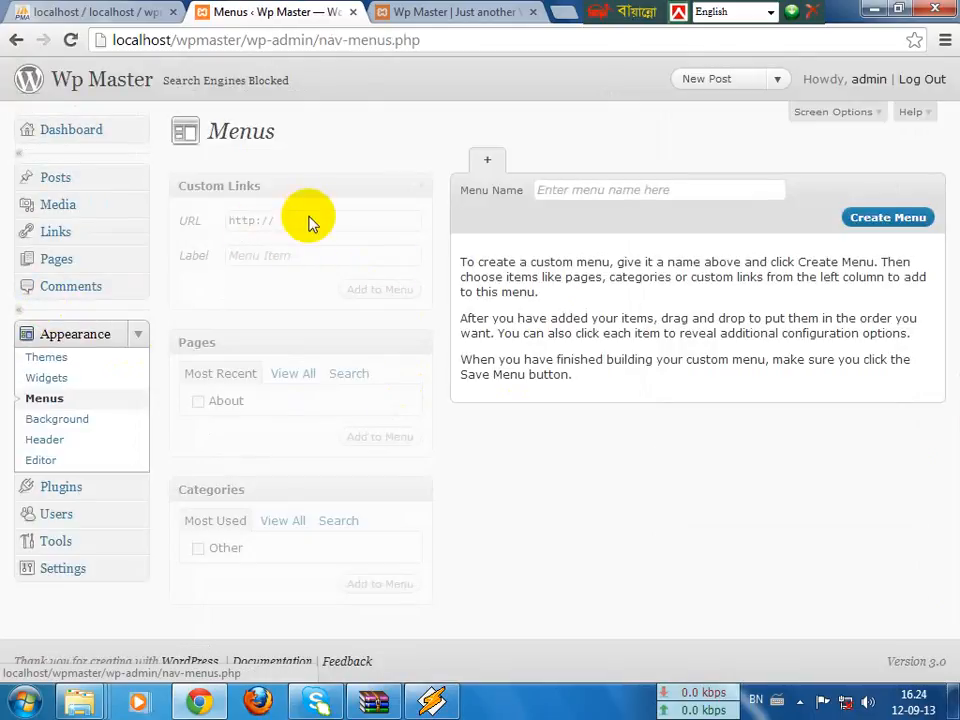
left_click(456, 12)
left_click(315, 15)
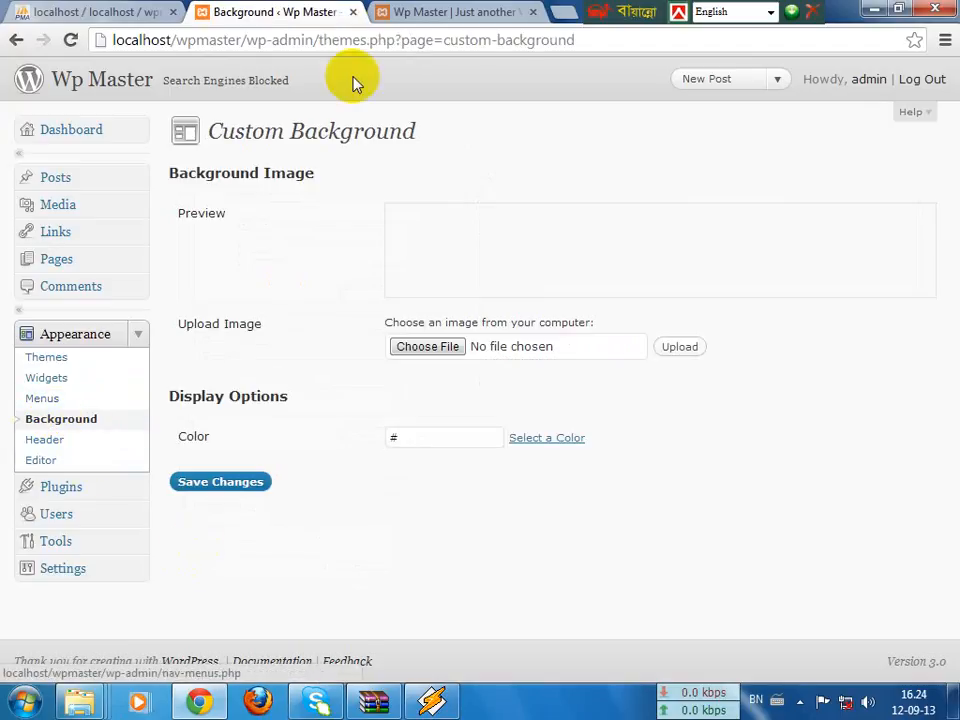
left_click(392, 15)
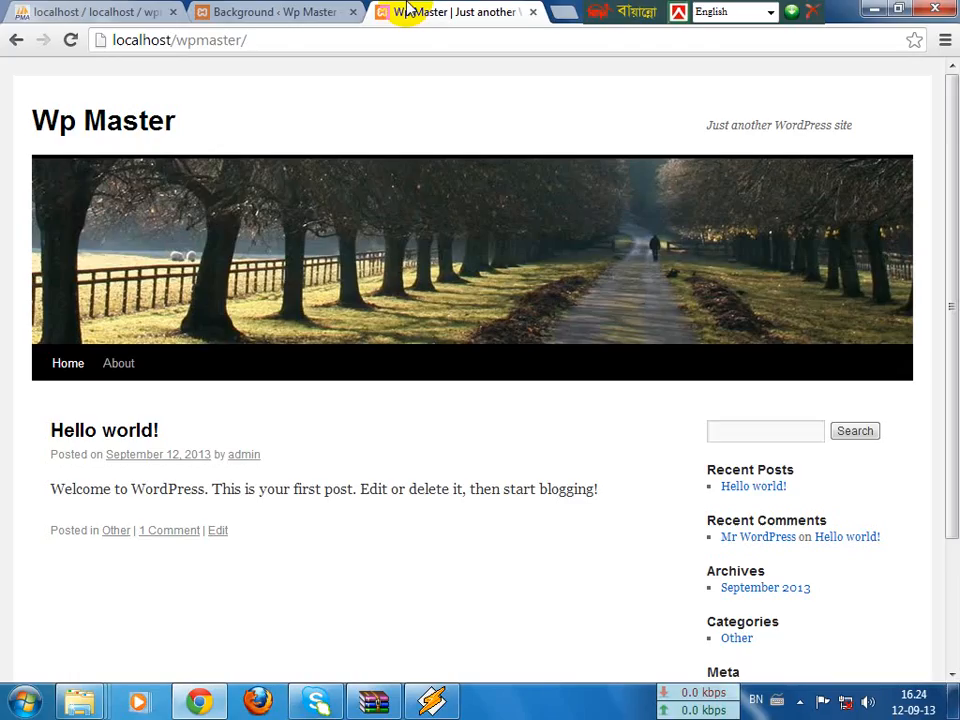
- Set the site's custom background color to #000000, save it and check the reloaded live site
left_click(300, 11)
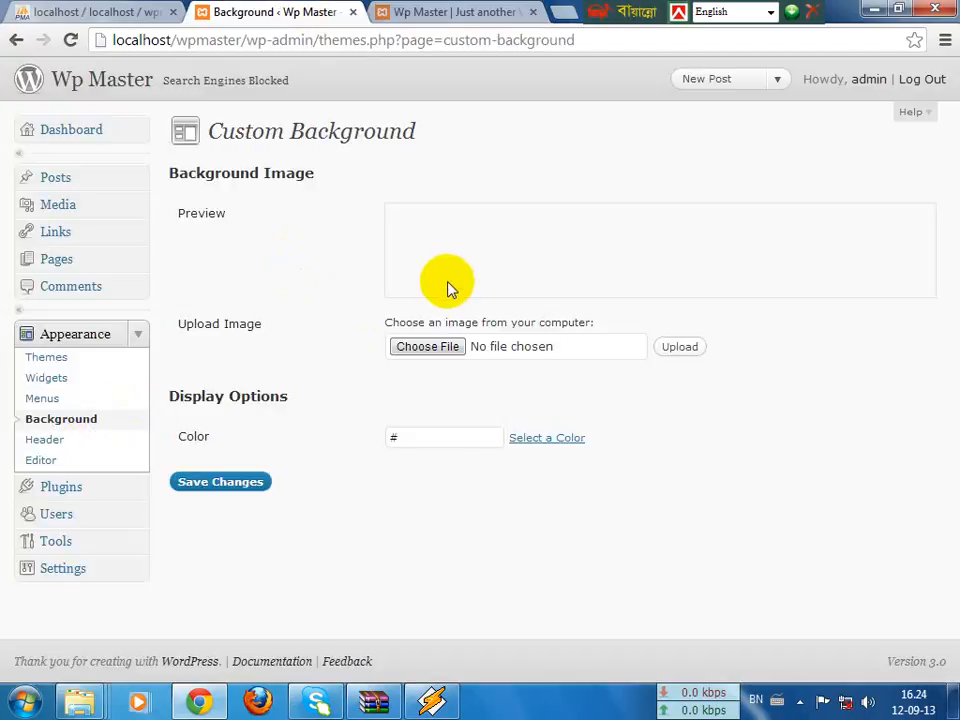
left_click(538, 440)
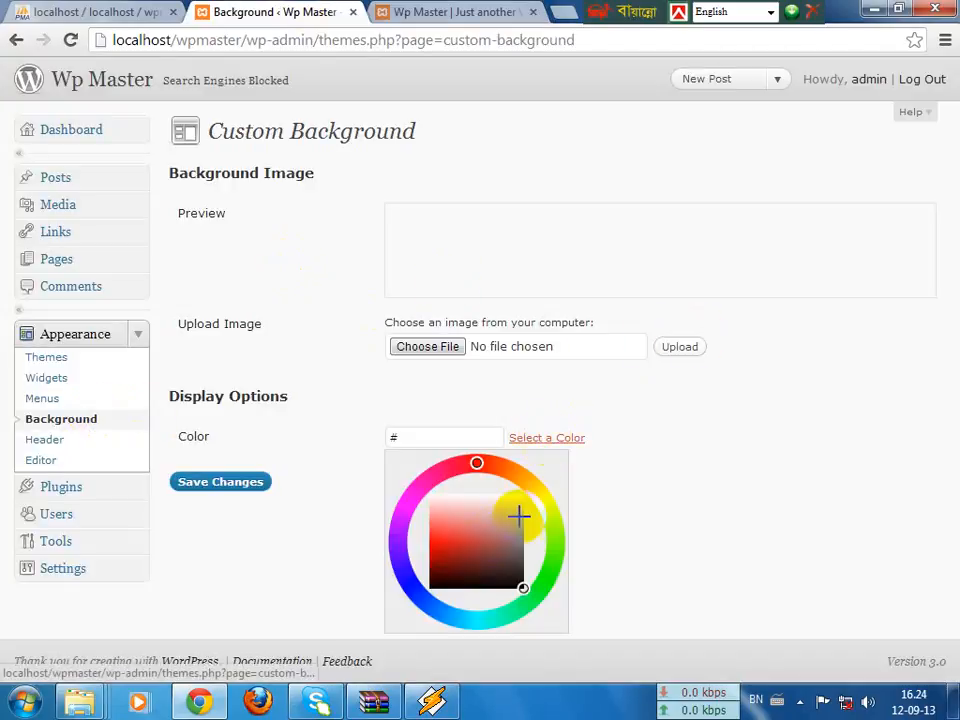
left_click_drag(408, 558, 418, 589)
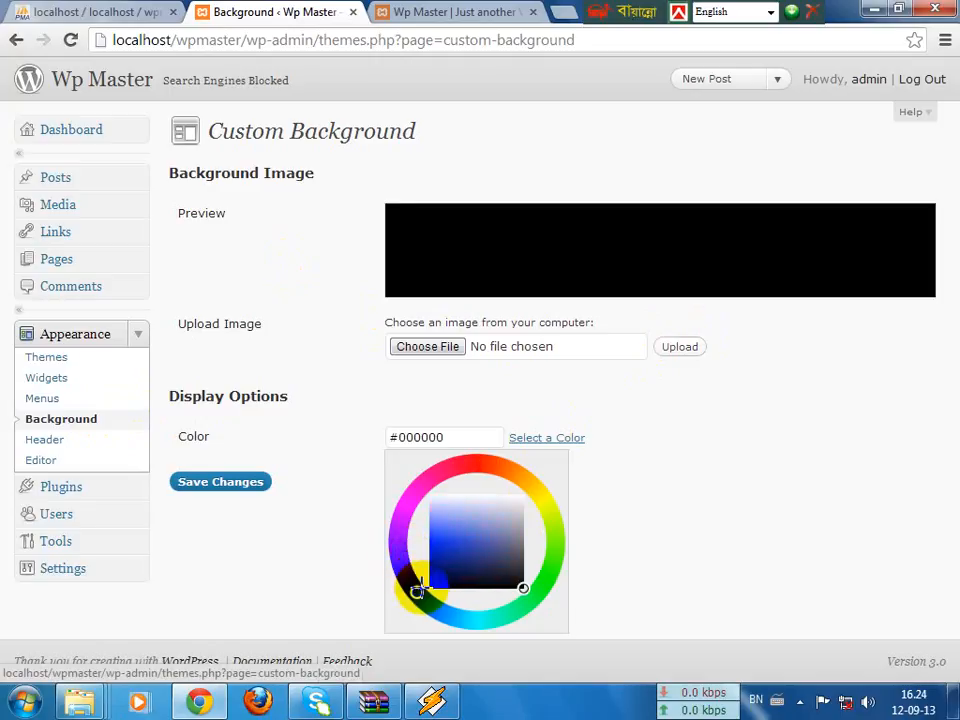
left_click(221, 484)
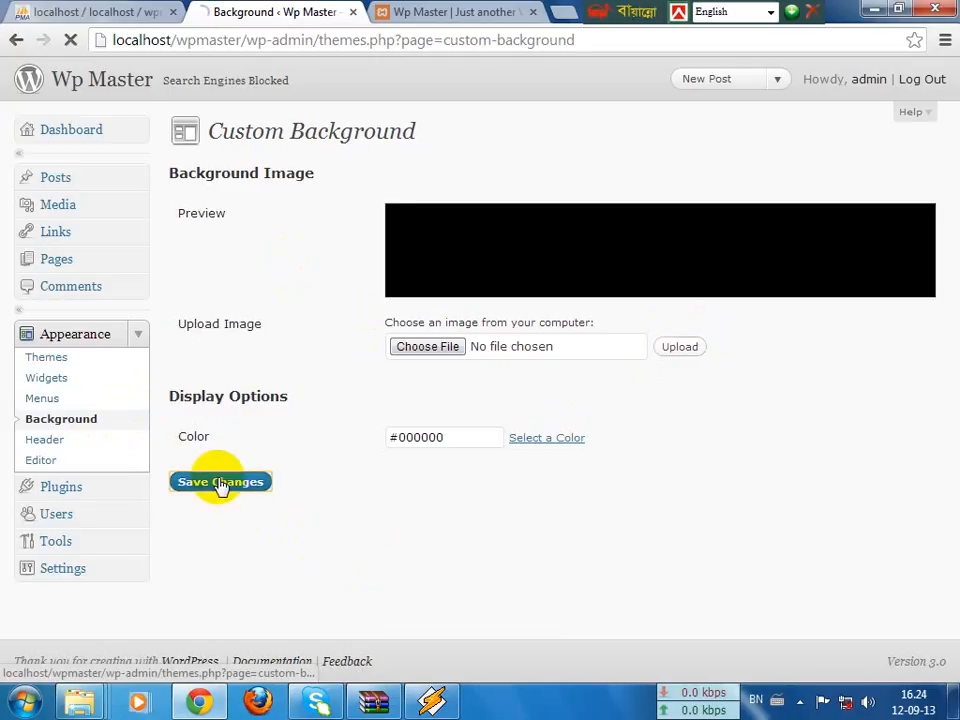
left_click(437, 11)
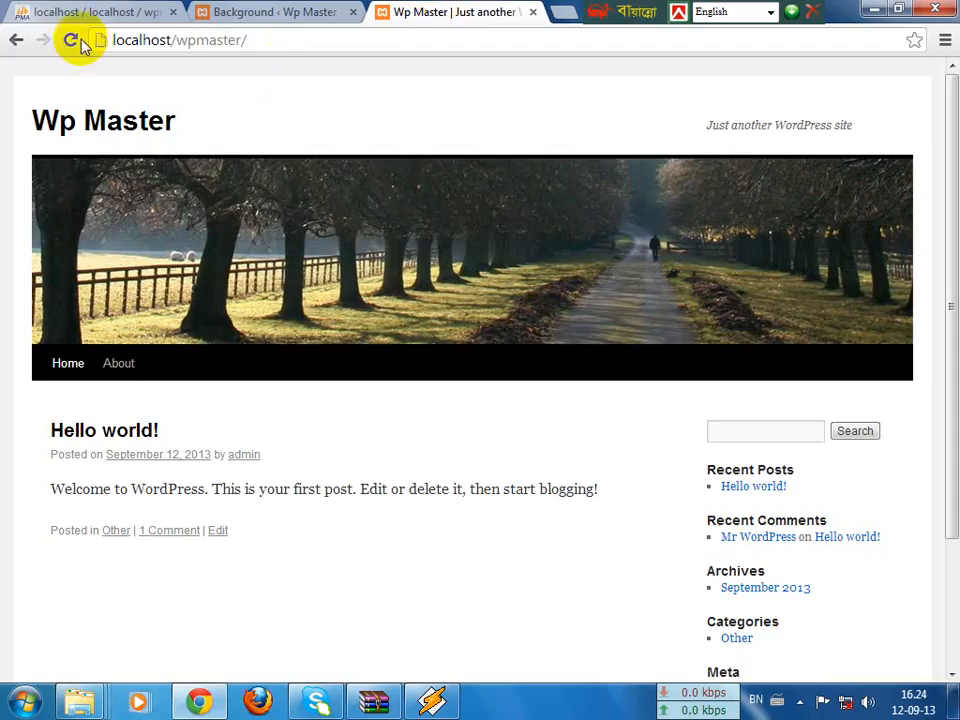
scroll(355, 270, "down", 3)
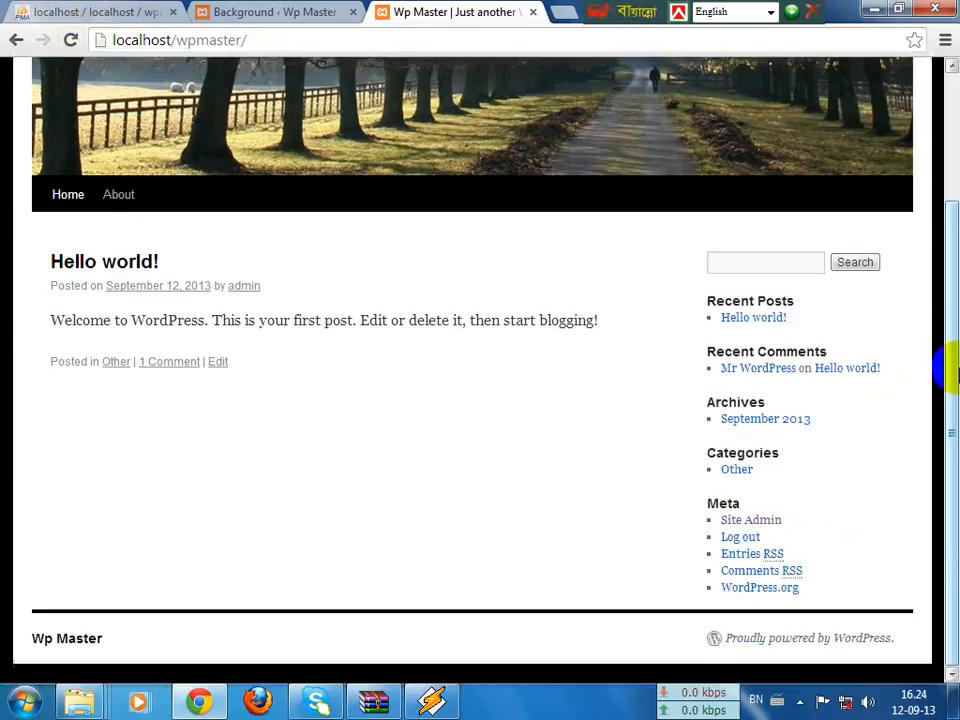
scroll(318, 626, "up", 3)
- Change the custom background color to the light green #a9ee3f, save it and check the reloaded live site
left_click(290, 11)
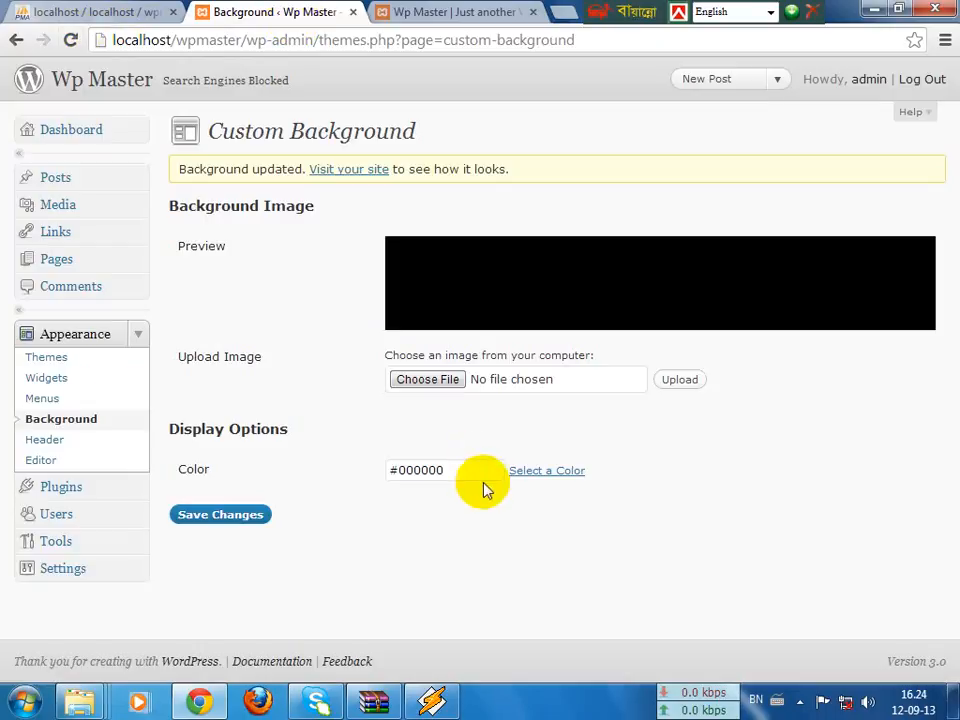
left_click(530, 472)
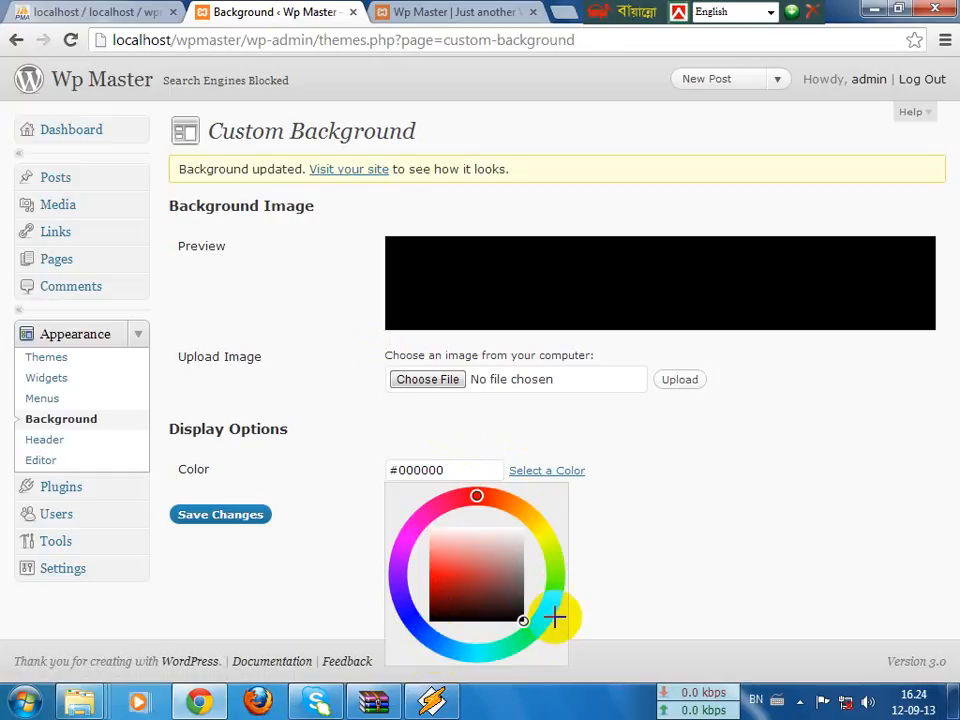
left_click_drag(559, 592, 563, 561)
left_click(460, 567)
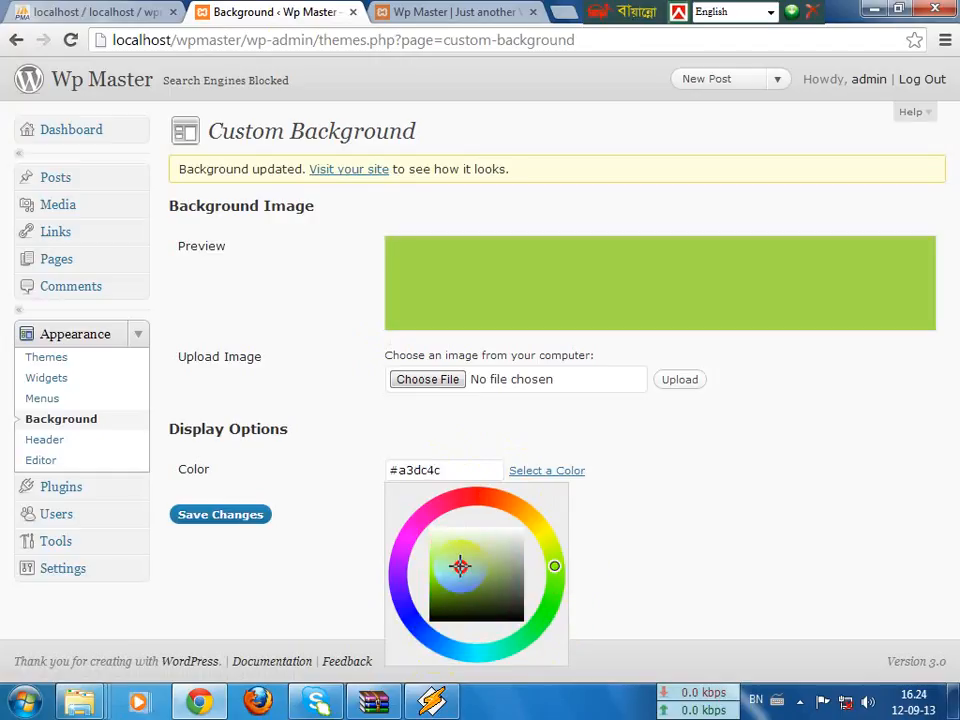
left_click(232, 516)
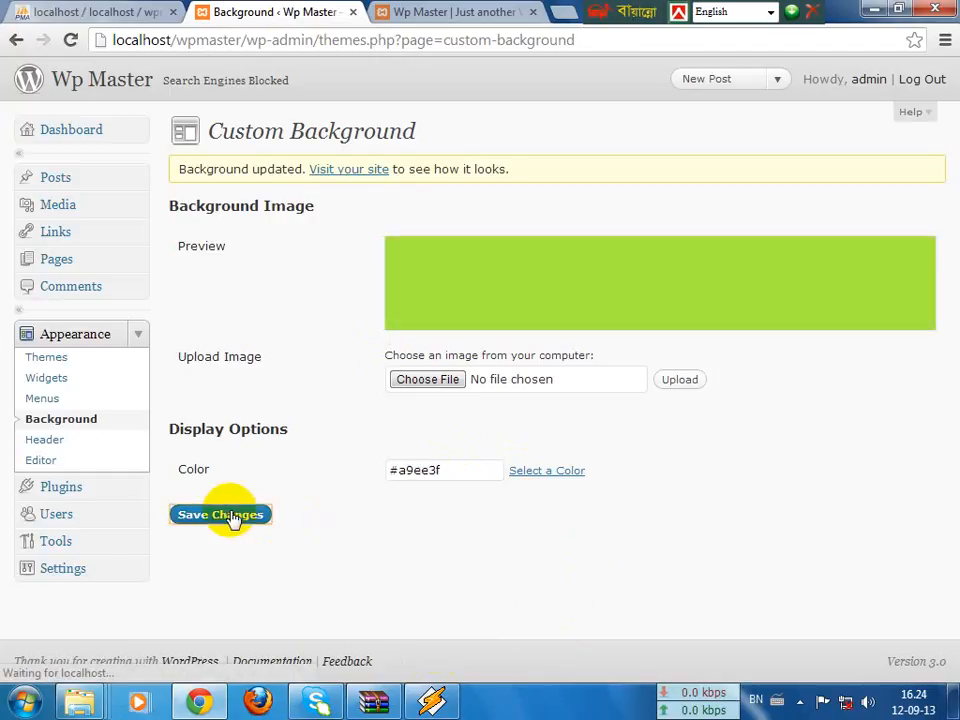
left_click(407, 12)
left_click(72, 40)
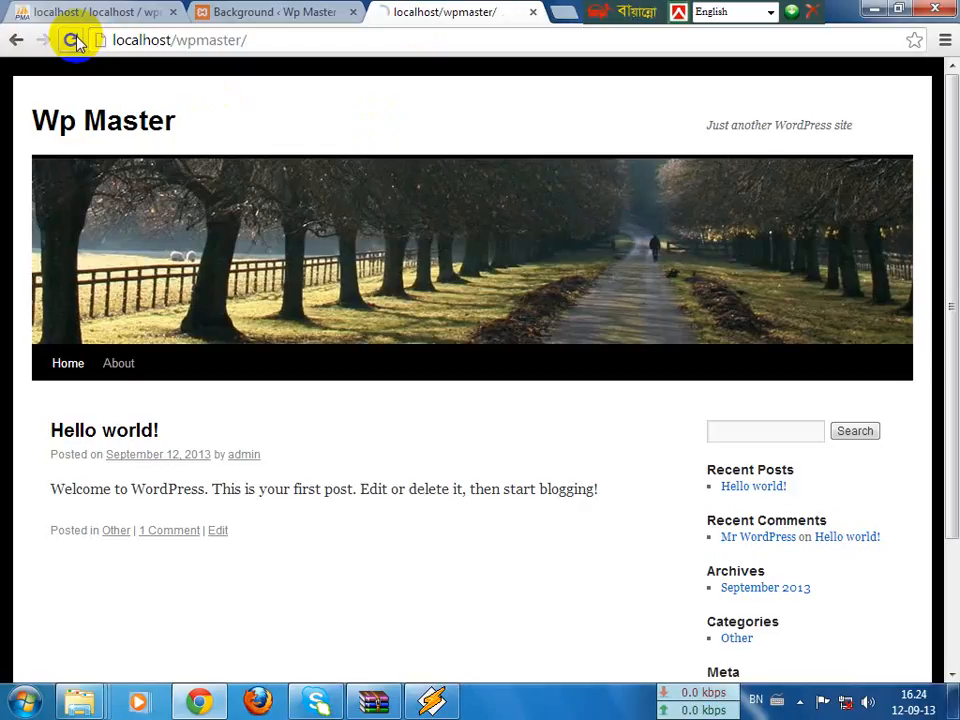
scroll(876, 433, "down", 3)
scroll(345, 398, "up", 3)
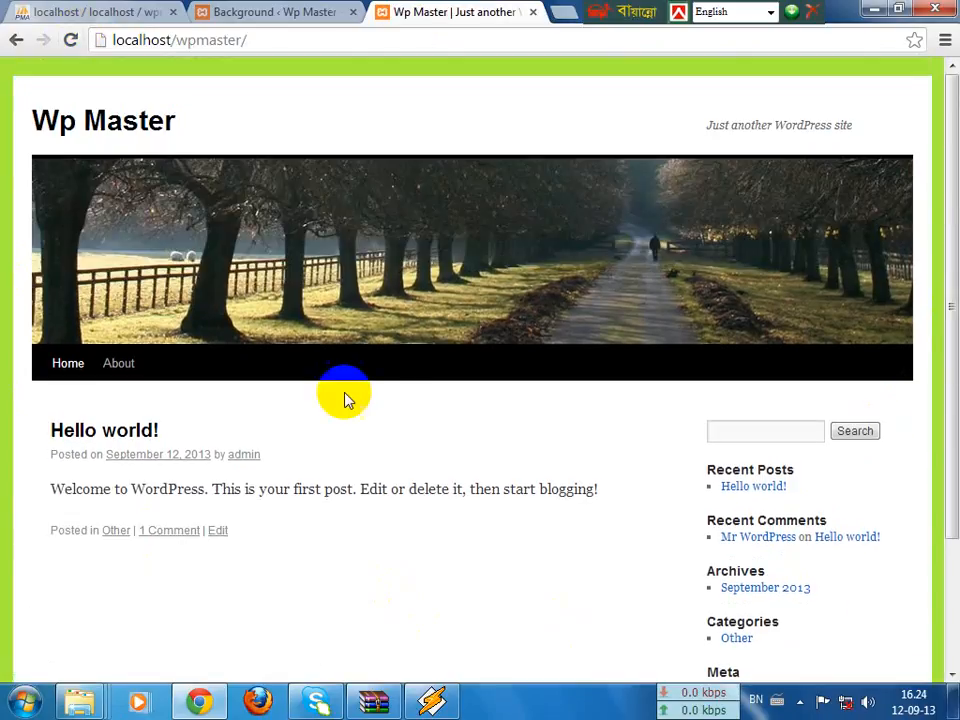
- Change the custom header to the snowy forest default image, save it and check the reloaded live site
scroll(345, 398, "down", 3)
left_click(317, 12)
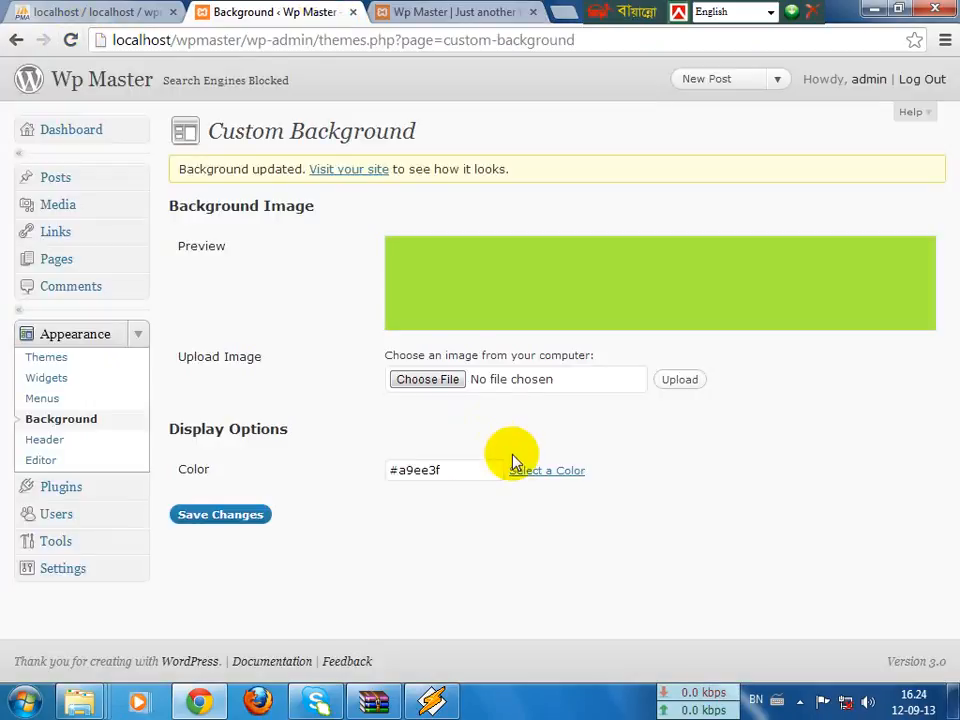
left_click(60, 438)
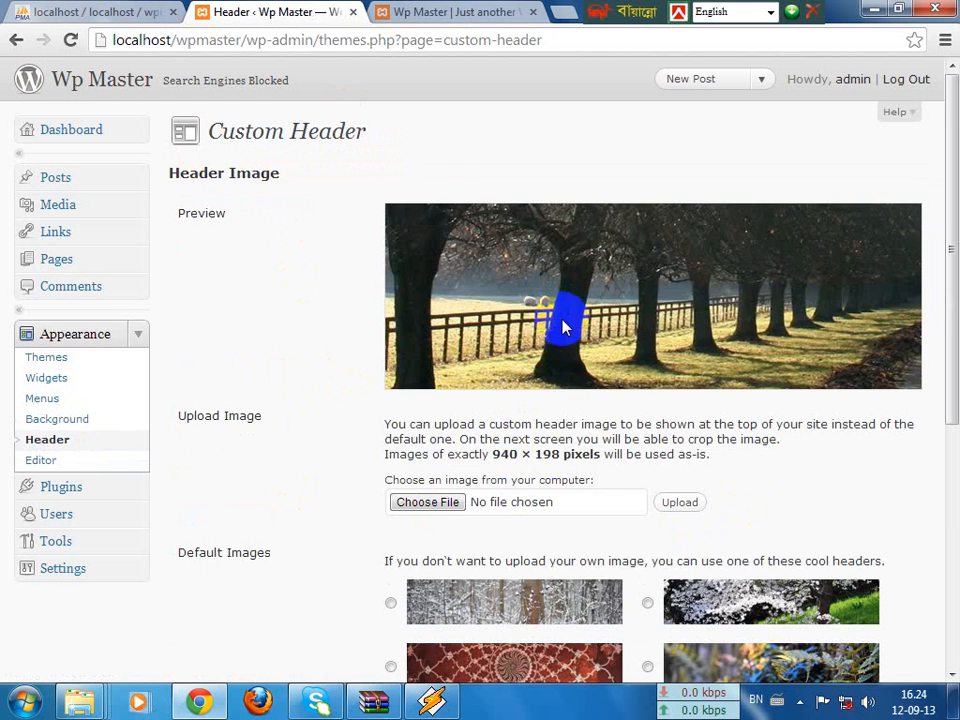
scroll(565, 320, "down", 4)
scroll(600, 290, "up", 4)
scroll(590, 290, "down", 4)
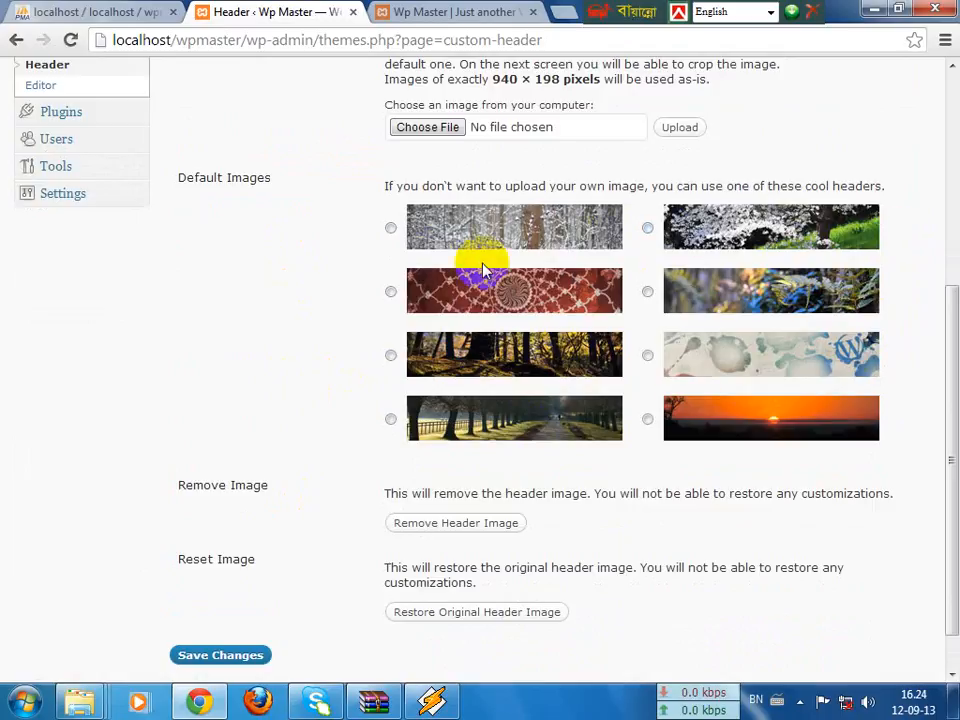
left_click(391, 229)
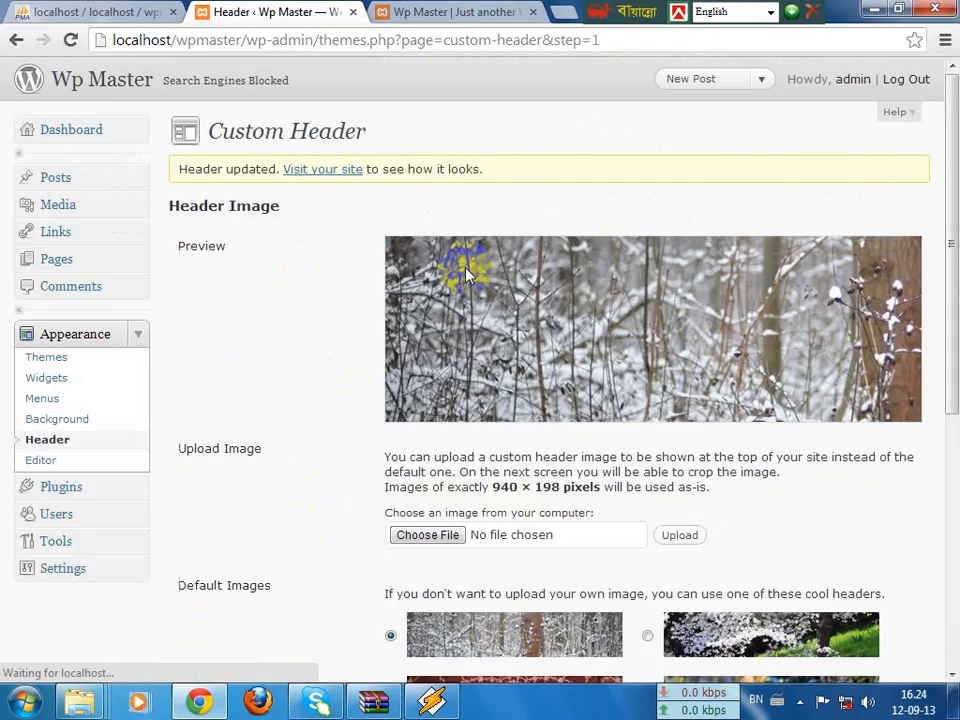
left_click(440, 12)
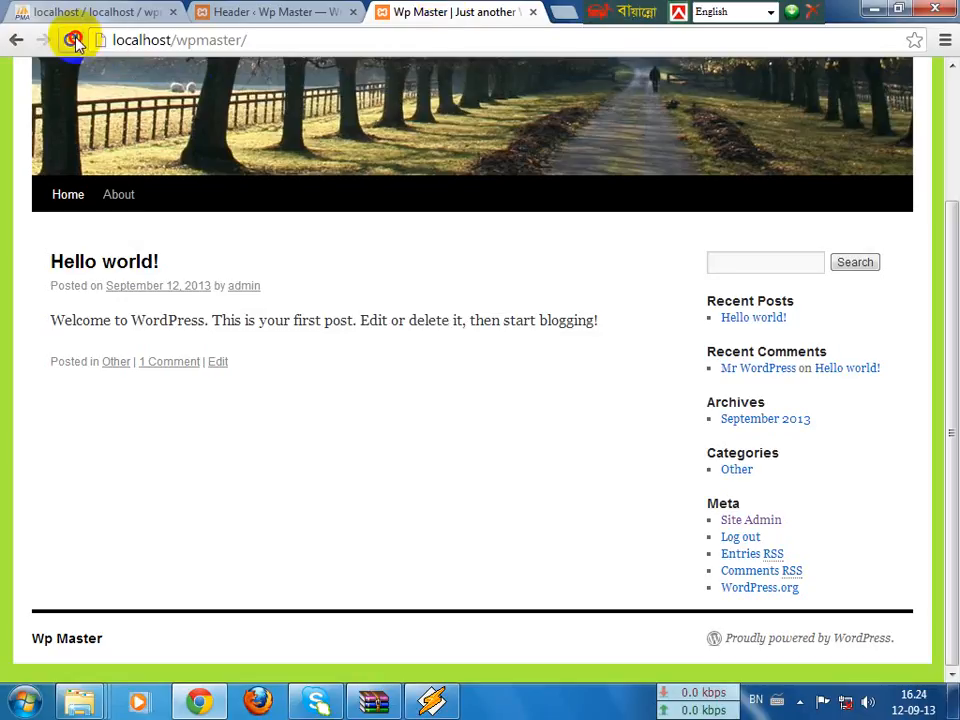
left_click(72, 40)
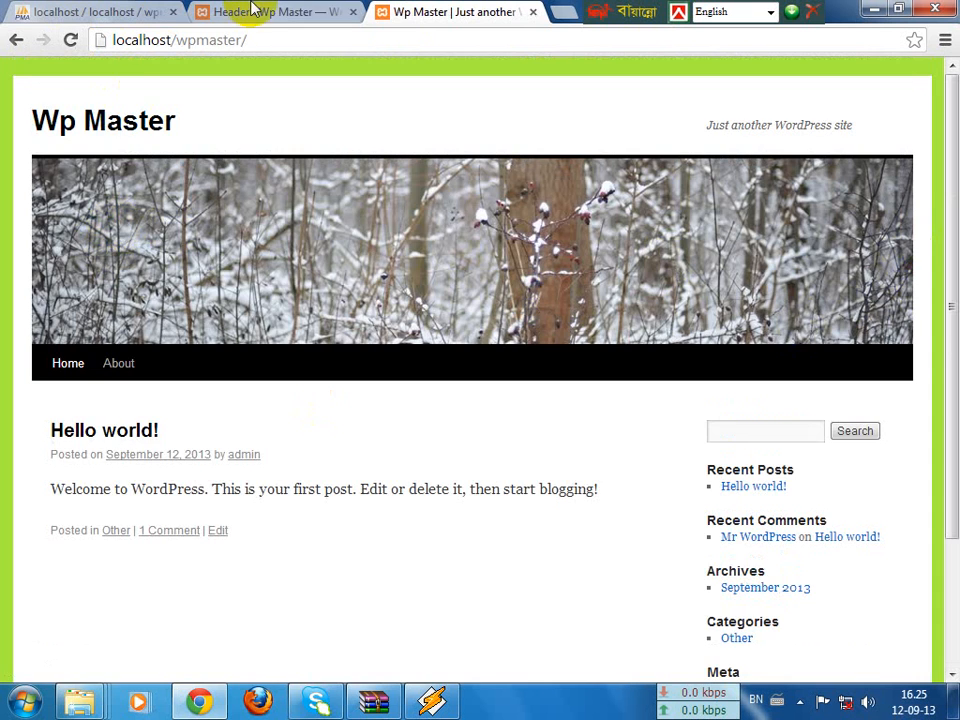
- Open the theme editor under Appearance and look through the Twenty Ten editor-style-rtl.css code down to its end
left_click(252, 11)
left_click(58, 461)
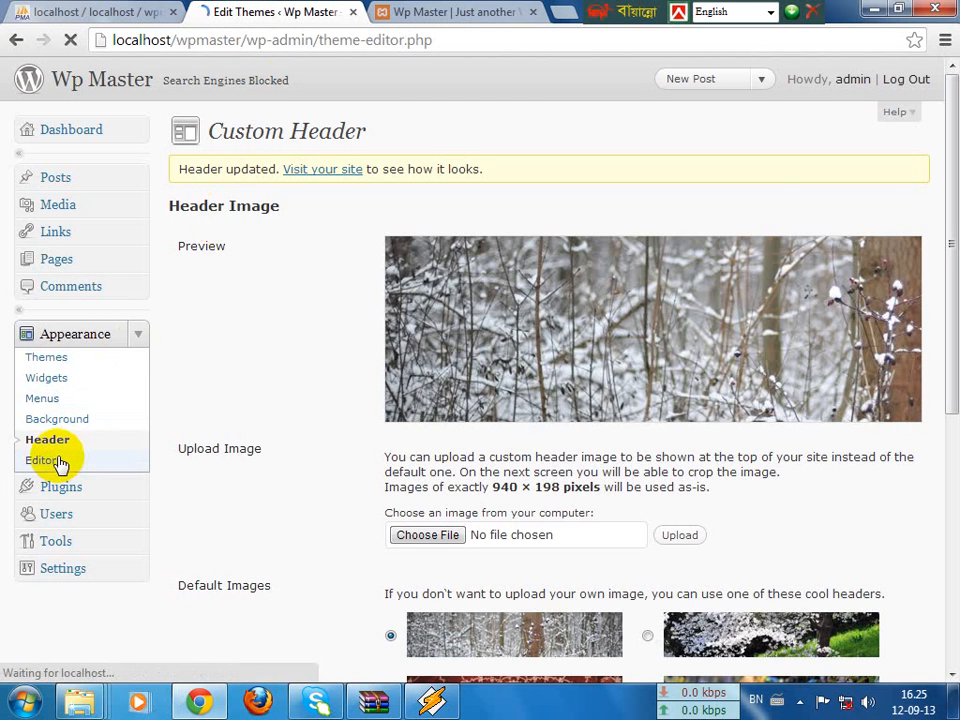
scroll(579, 336, "down", 4)
scroll(696, 332, "up", 4)
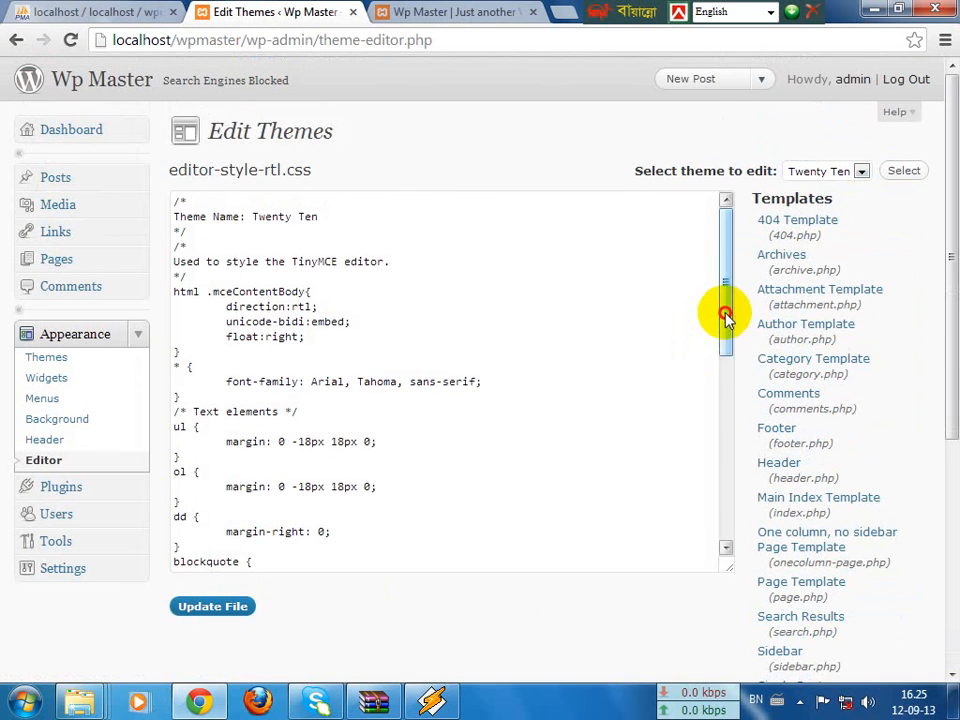
left_click_drag(726, 316, 750, 268)
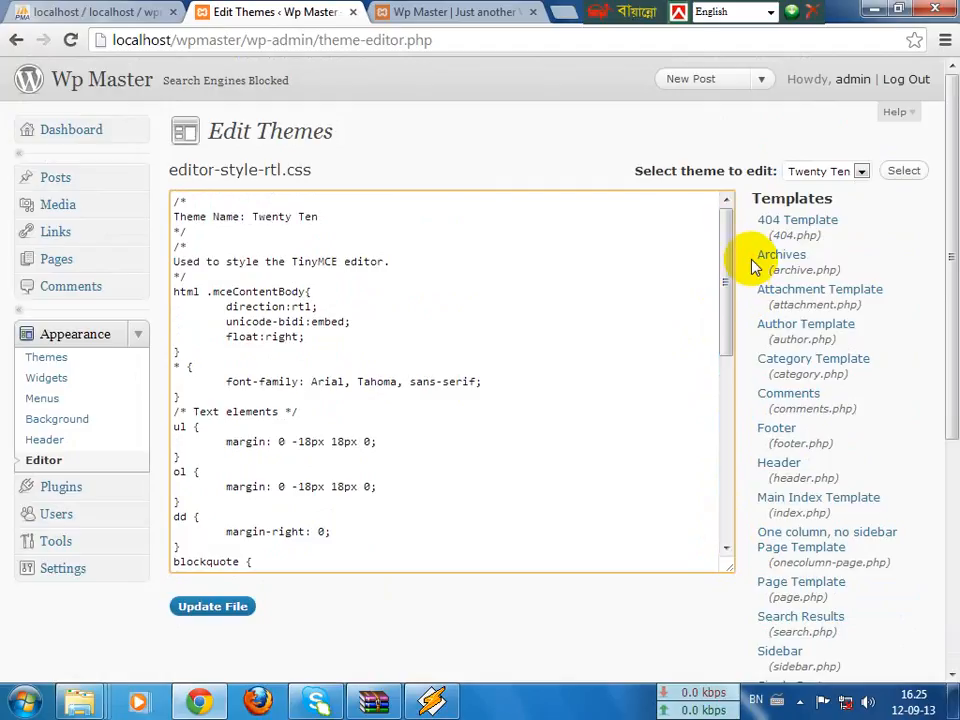
left_click(546, 393)
scroll(546, 393, "down", 4)
scroll(440, 398, "up", 4)
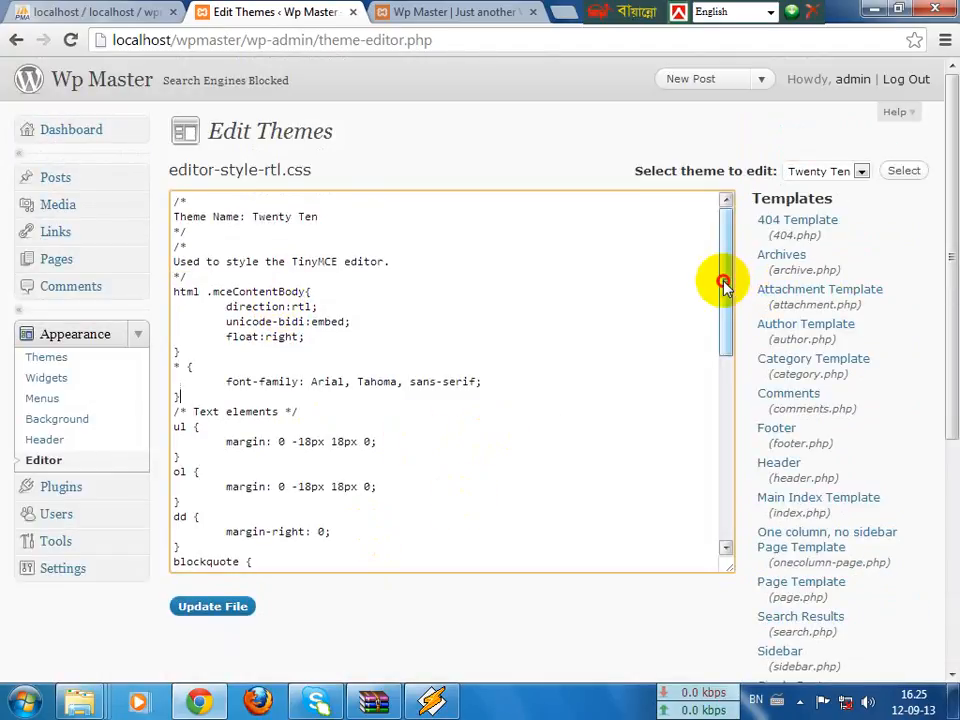
left_click_drag(724, 286, 714, 510)
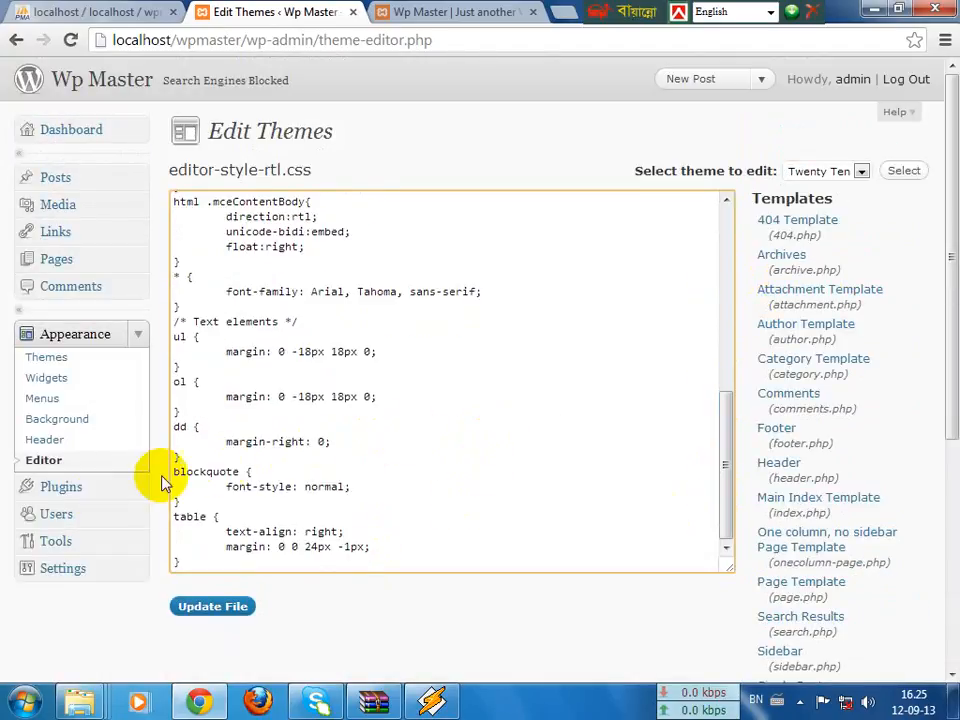
- Collapse the Appearance section, expand Plugins and view the installed plugins list and the page for adding new plugins
left_click(134, 334)
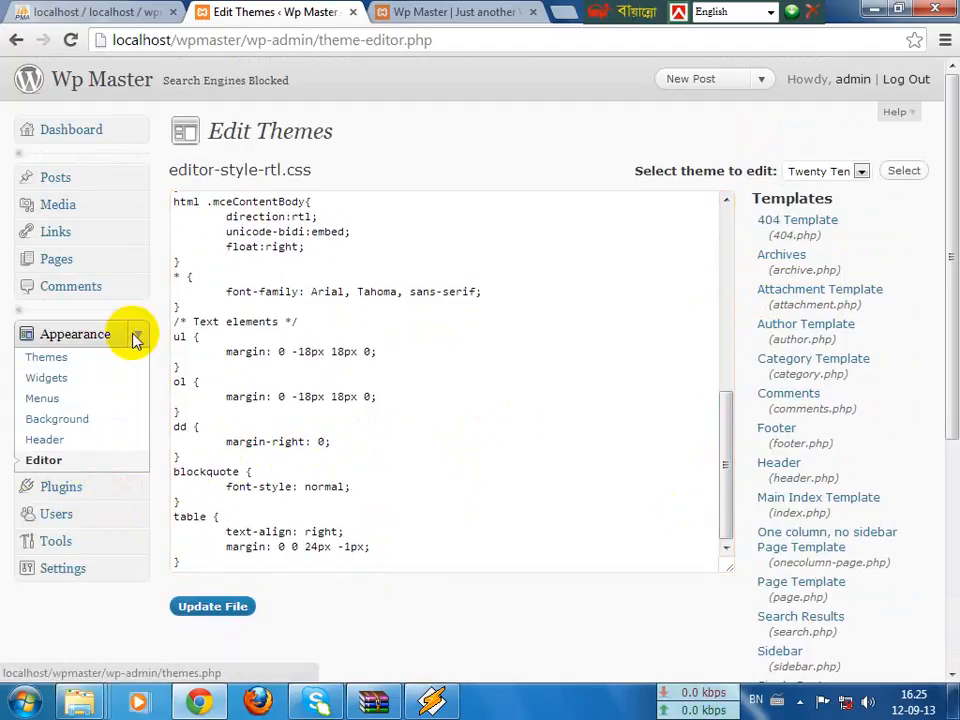
left_click(135, 336)
left_click(138, 368)
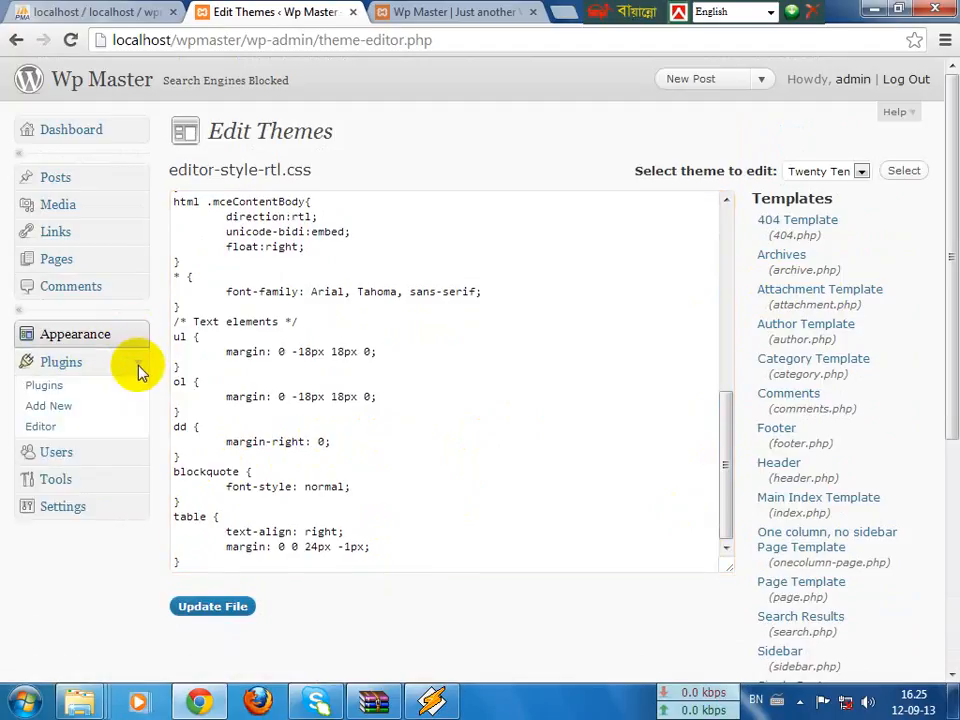
left_click(64, 384)
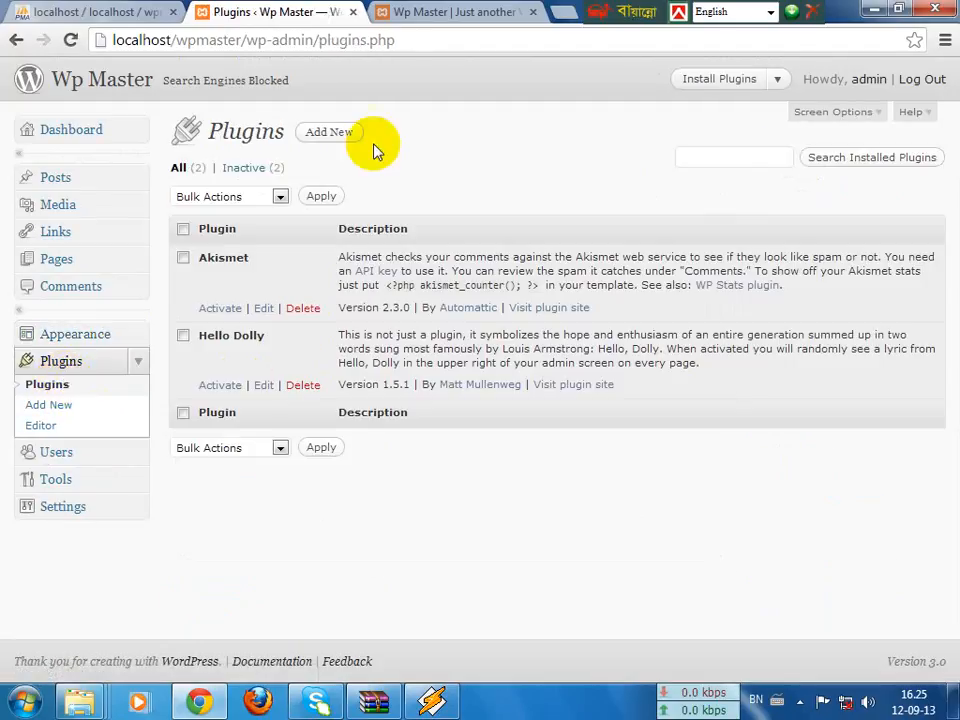
left_click(70, 405)
- Open the plugin editor and look through the akismet/akismet.php code
left_click(75, 427)
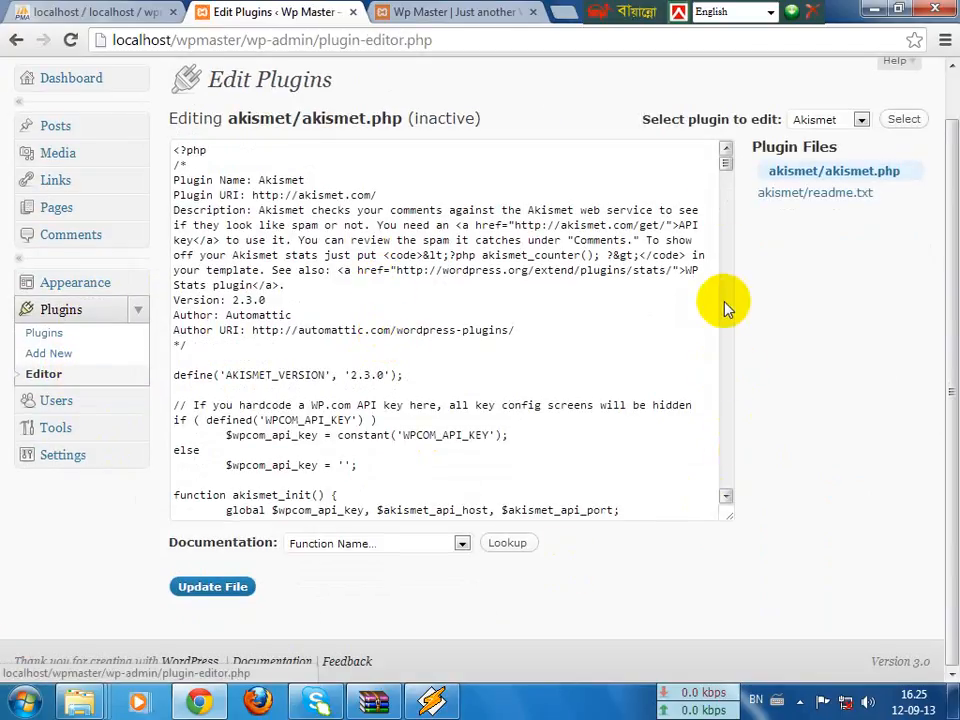
left_click_drag(729, 161, 728, 484)
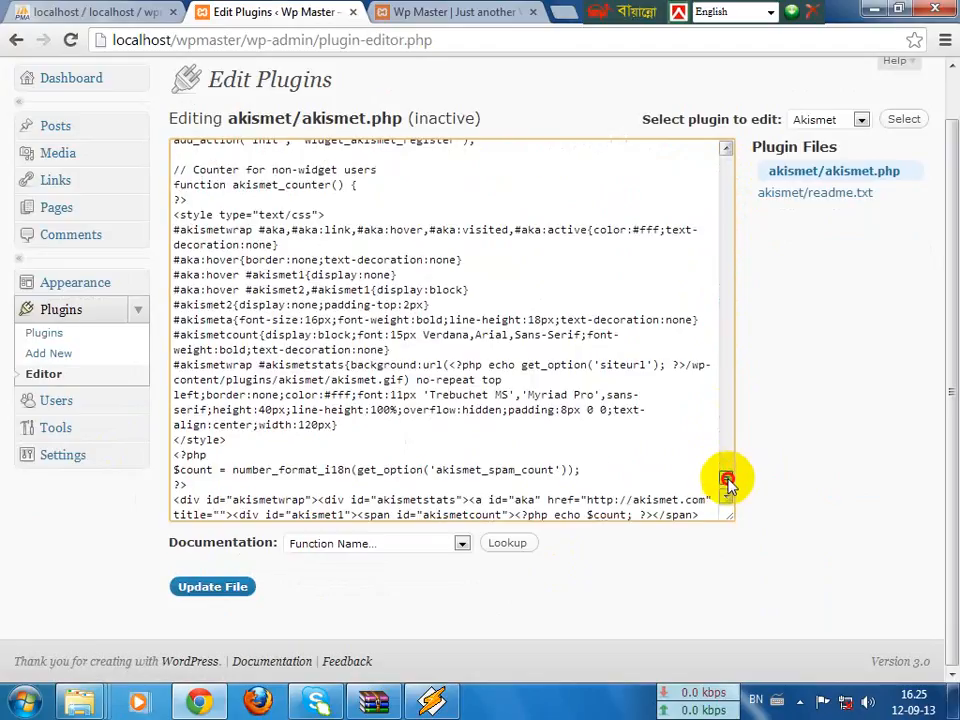
left_click(408, 470)
scroll(165, 378, "up", 1)
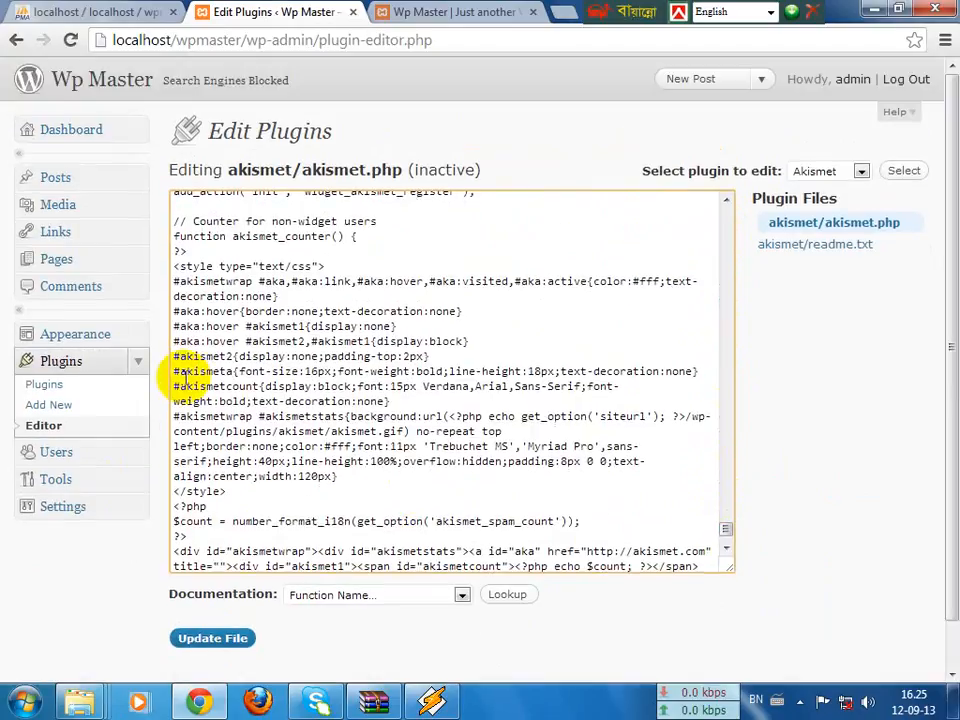
- View the Users list and the bulk actions available for the admin account, then the Add New User and Your Profile pages
left_click(80, 455)
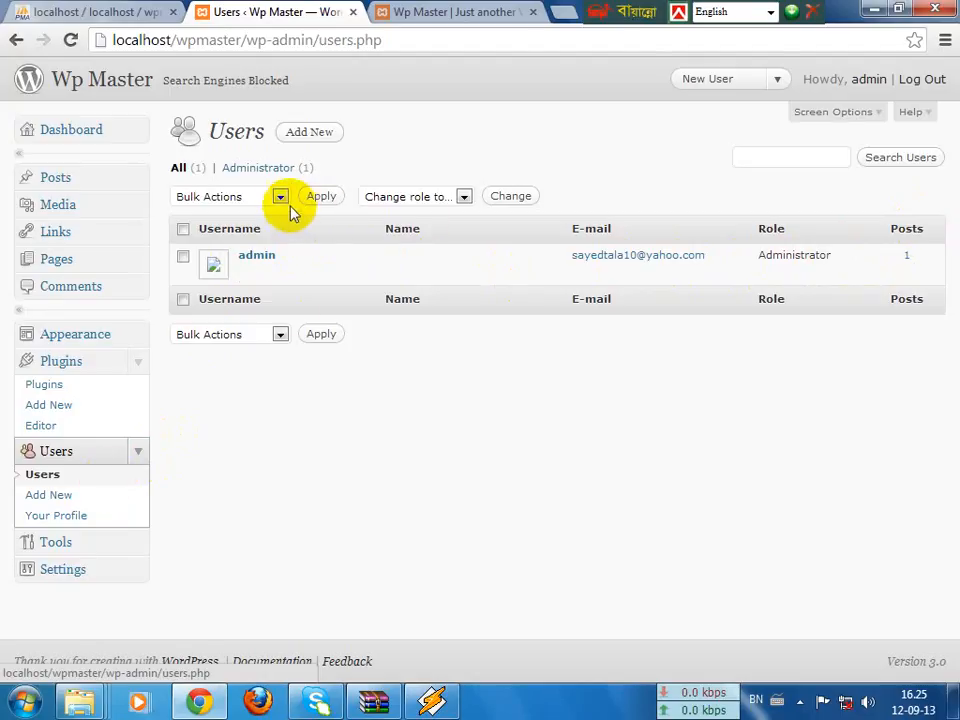
left_click(183, 256)
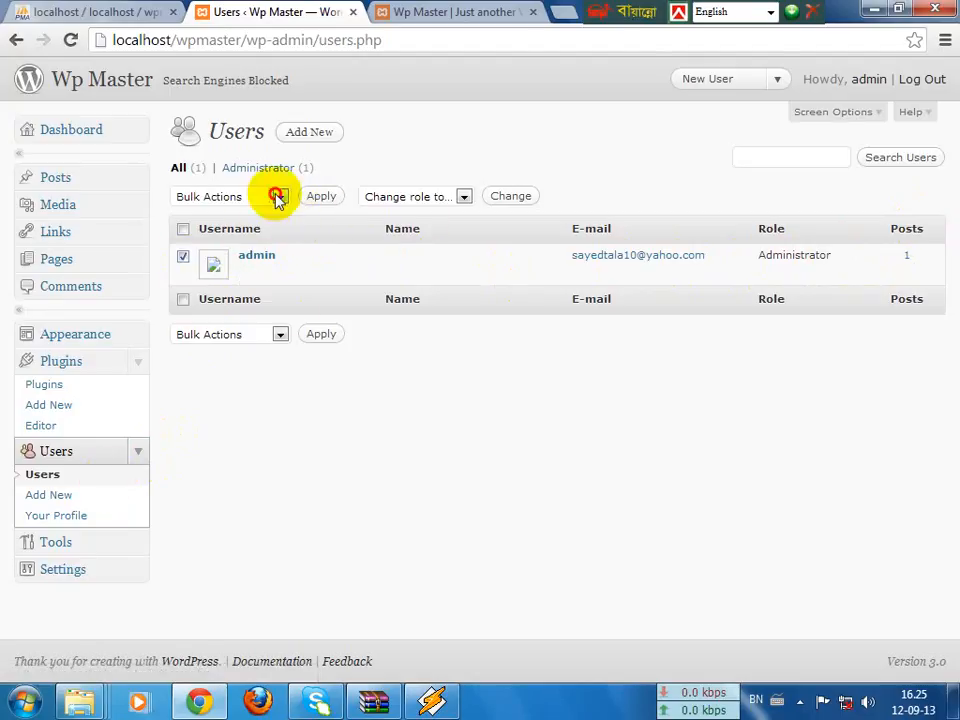
left_click(276, 197)
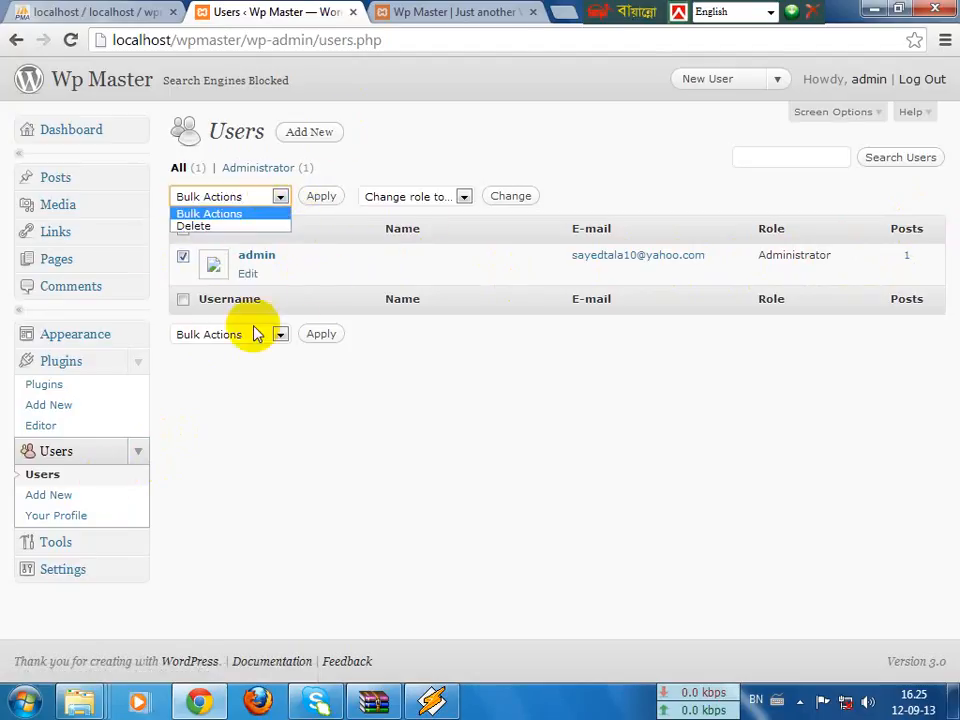
left_click(182, 257)
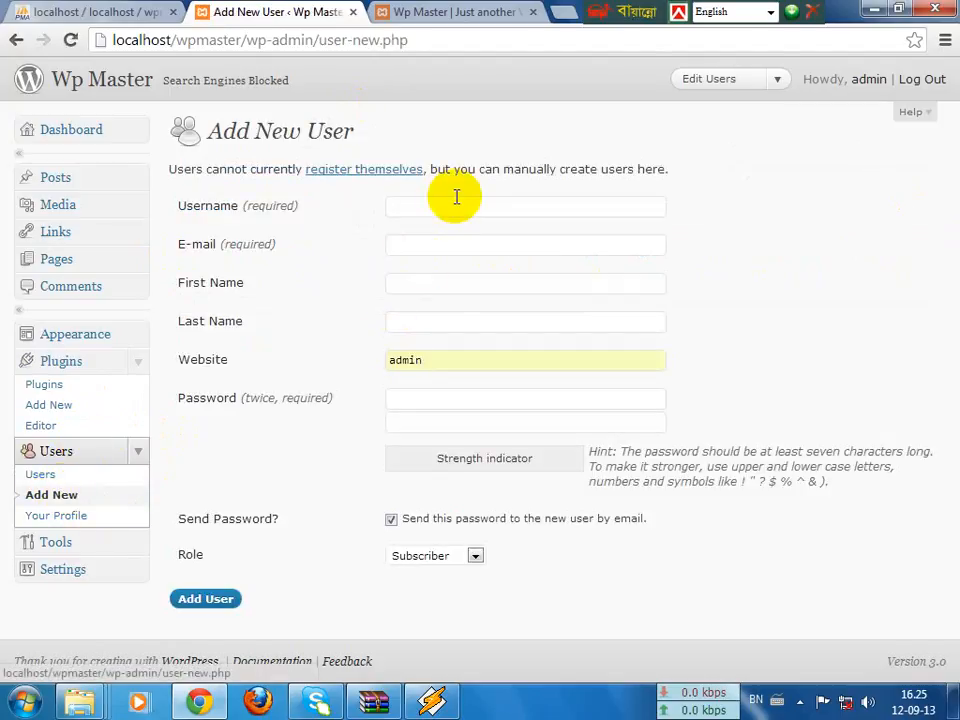
left_click(56, 516)
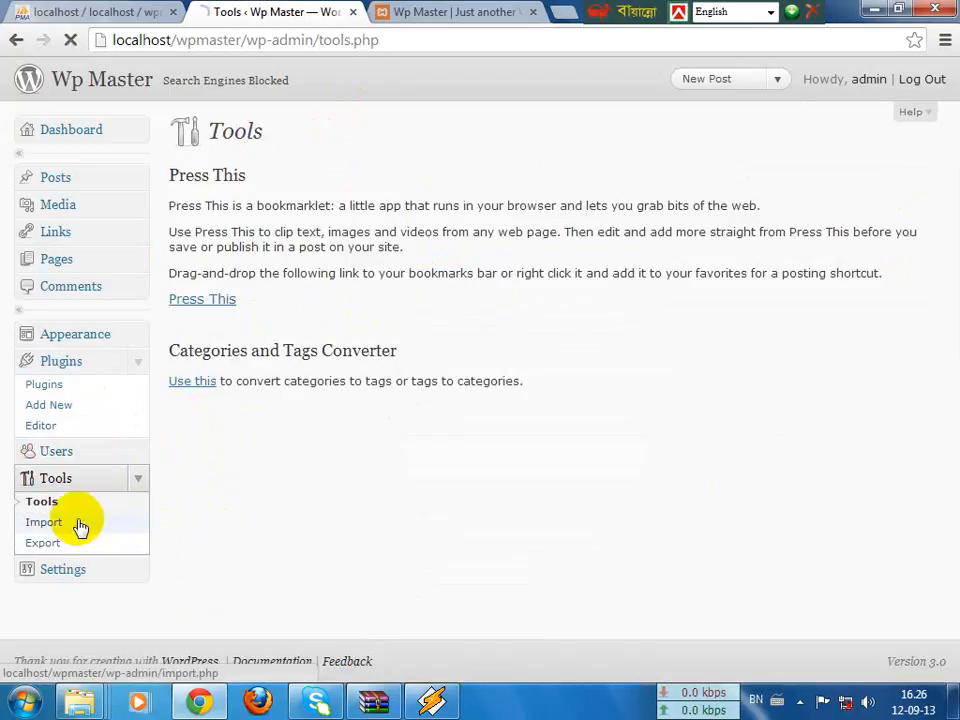
- View the Export page under Tools and its filter options, and expand the Settings section
left_click(78, 542)
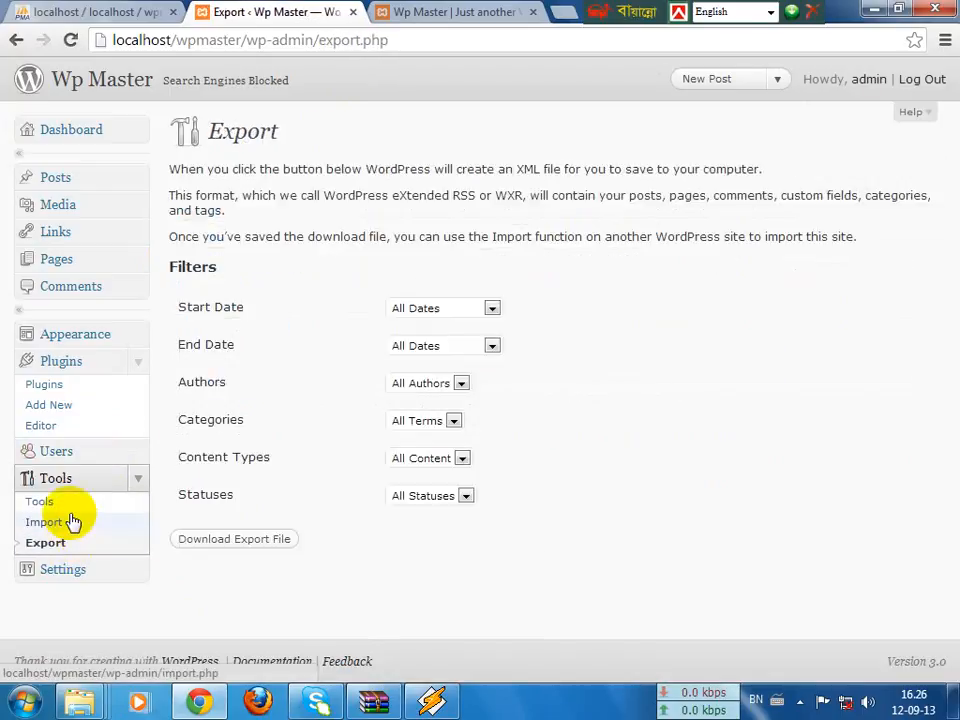
left_click(70, 508)
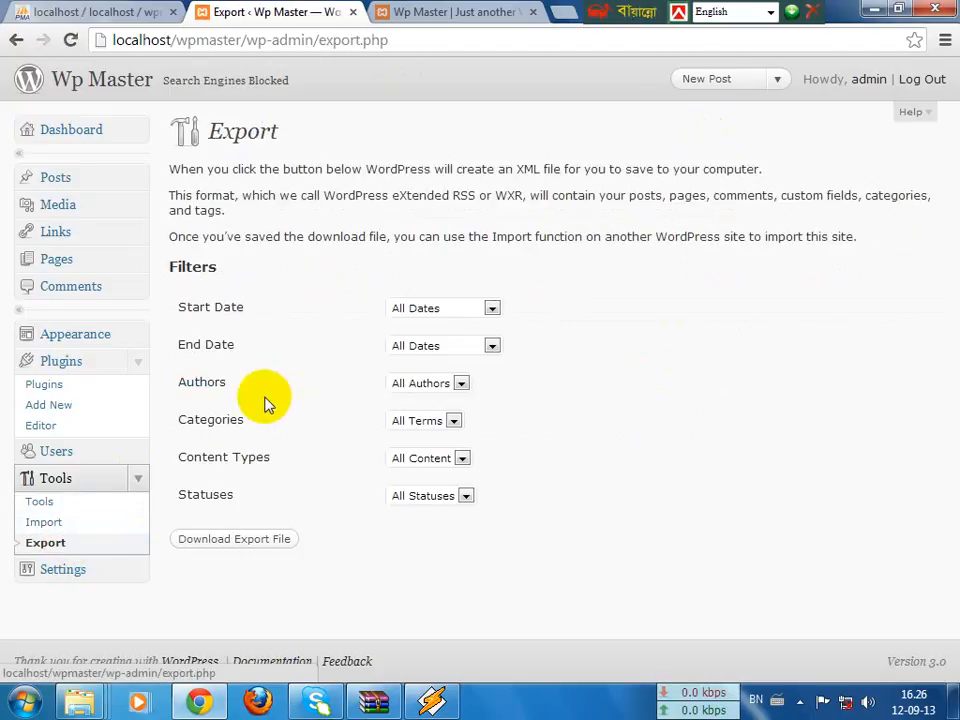
left_click(130, 568)
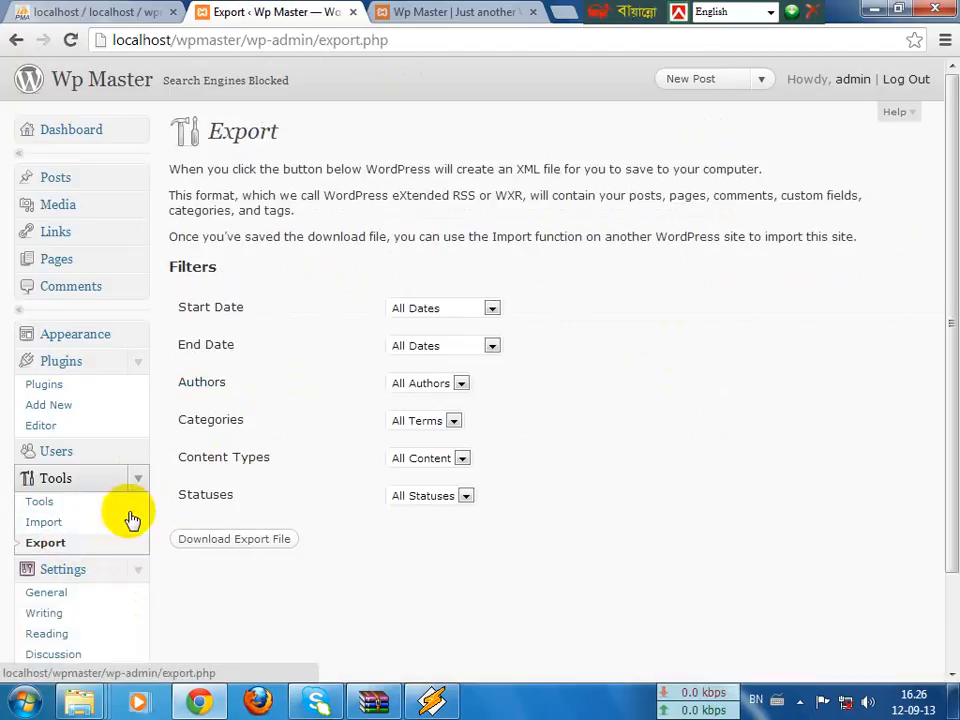
- Open the General Settings, look over the page and set the site tagline to "Earn money and outsorcing"
scroll(347, 195, "down", 2)
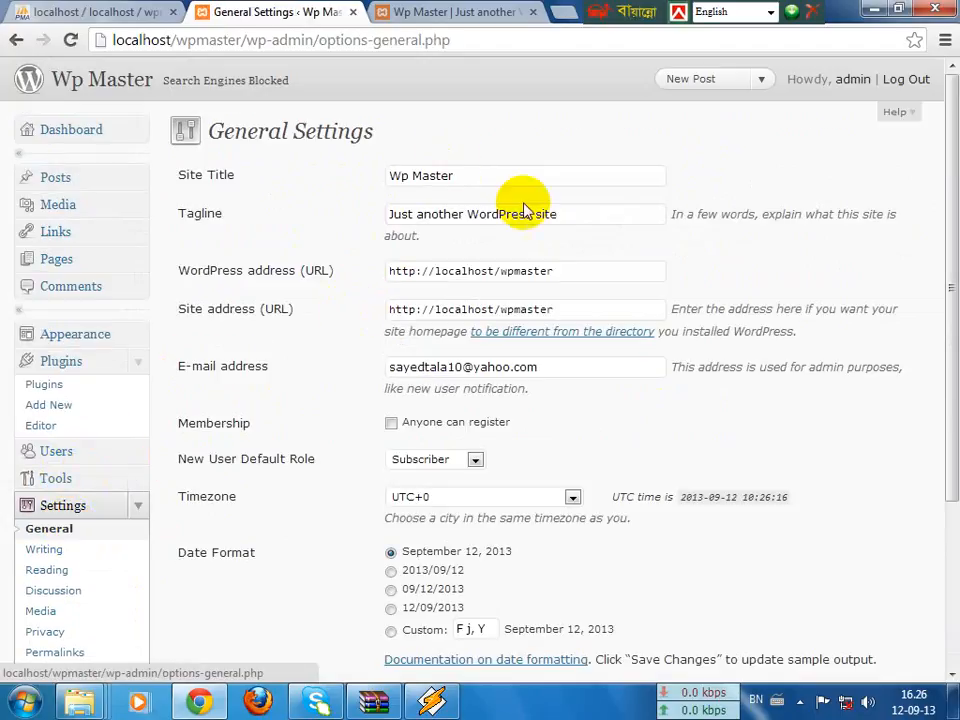
scroll(540, 225, "down", 4)
scroll(549, 231, "up", 4)
left_click_drag(557, 216, 270, 222)
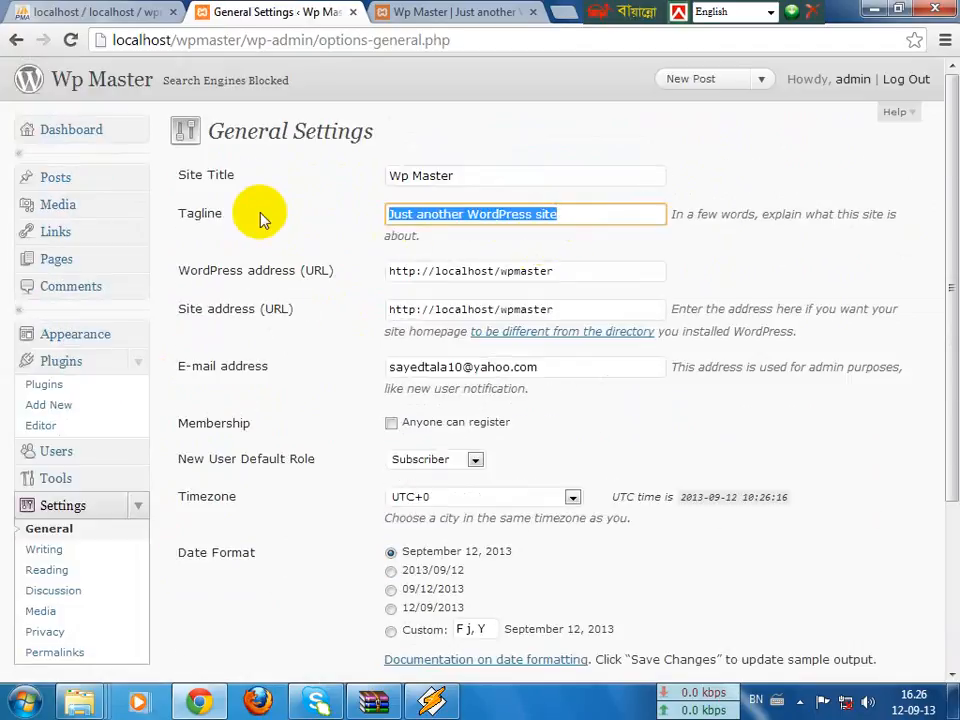
type("Earn money and outsorcing")
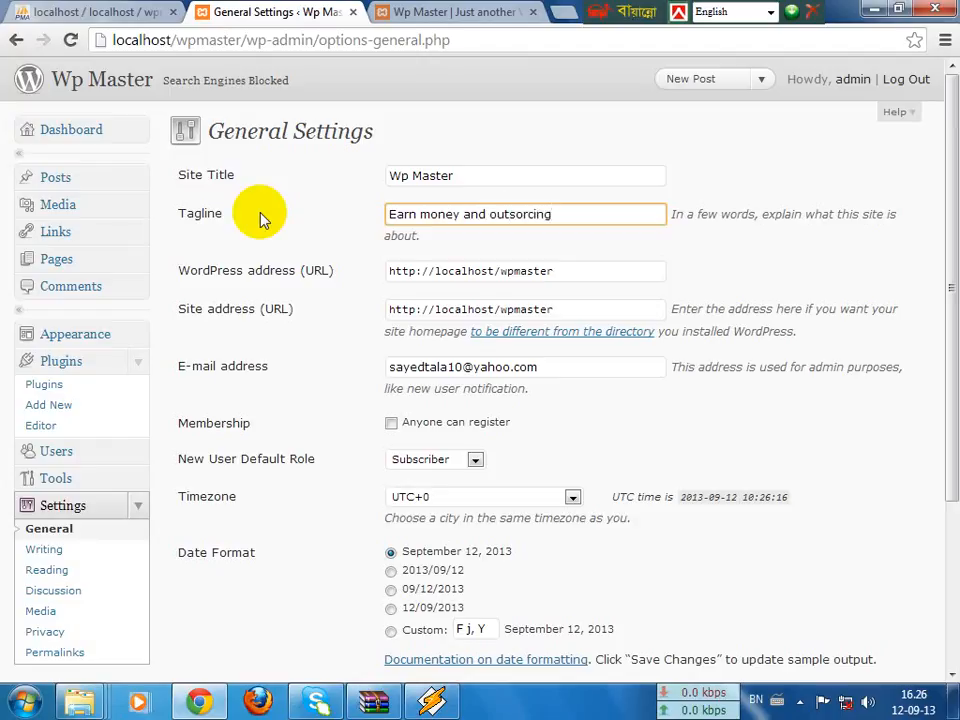
- Set the site timezone to UTC+6 in the General Settings
scroll(560, 280, "down", 3)
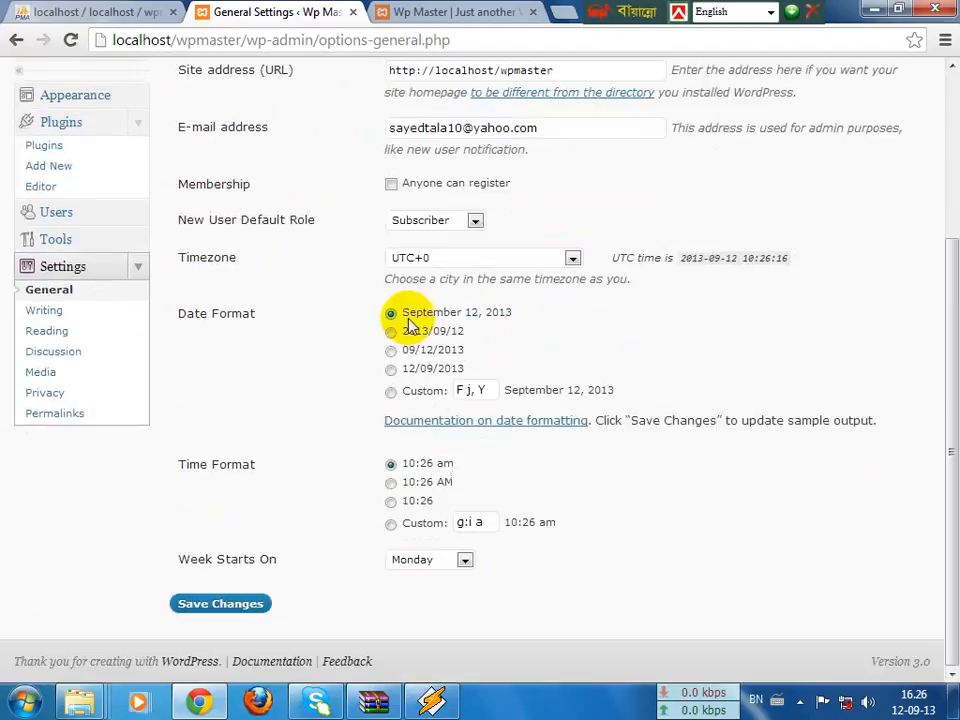
left_click(566, 259)
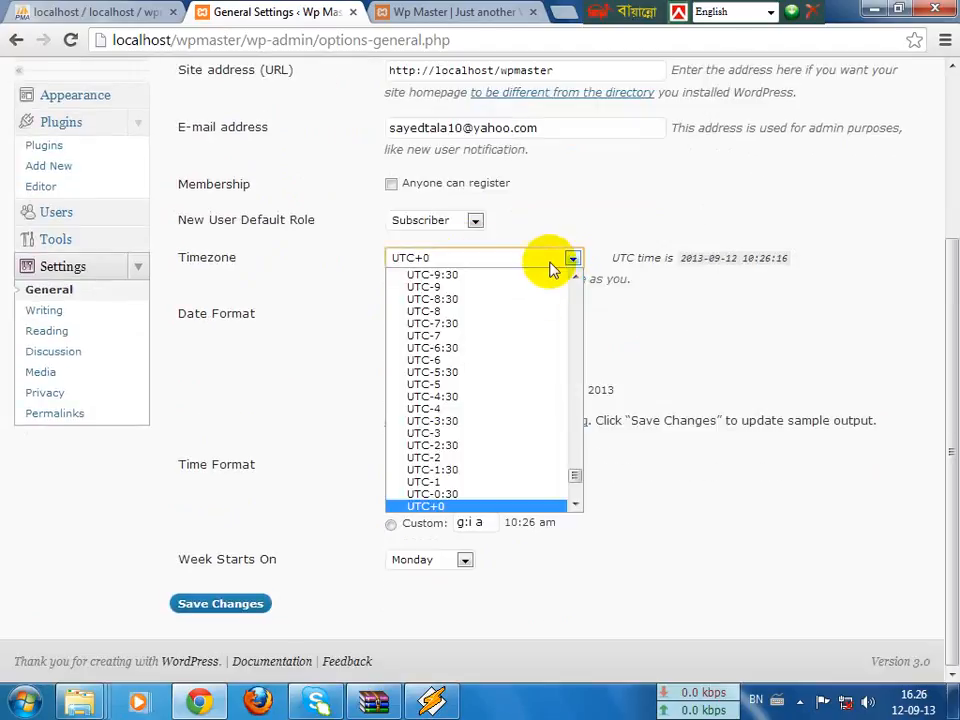
scroll(500, 370, "down", 5)
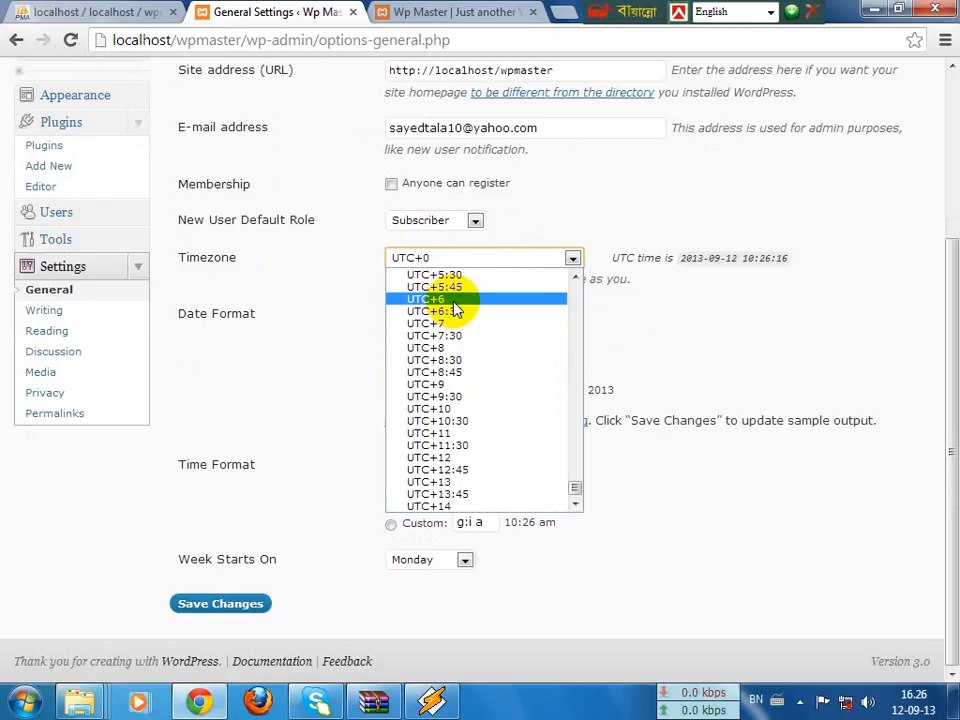
left_click(453, 301)
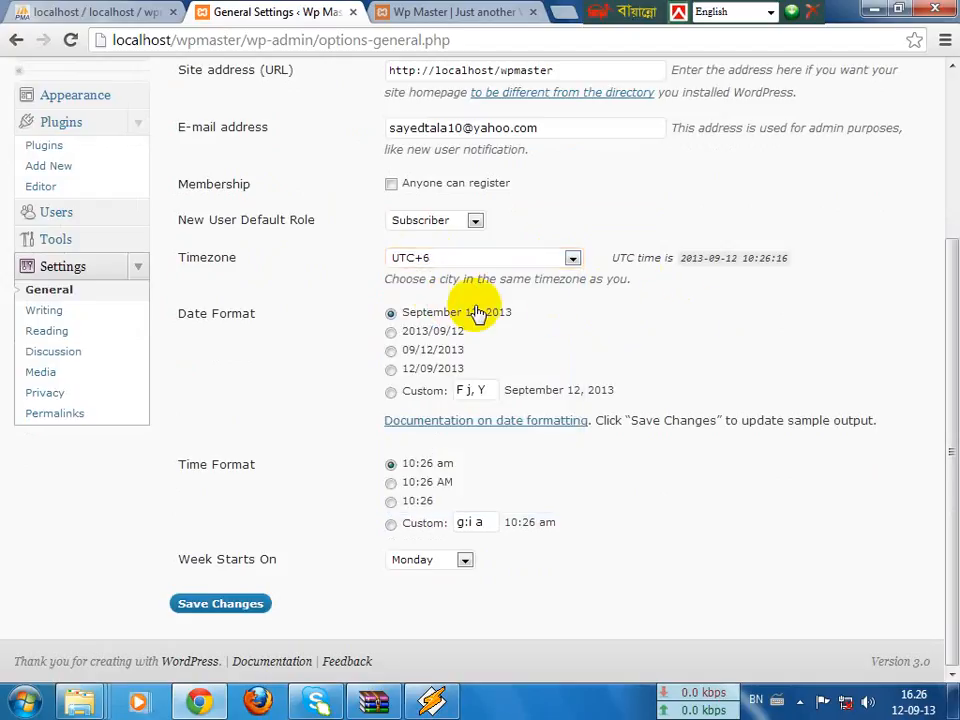
- Set the new user default role to Author and allow anyone to register
left_click(471, 219)
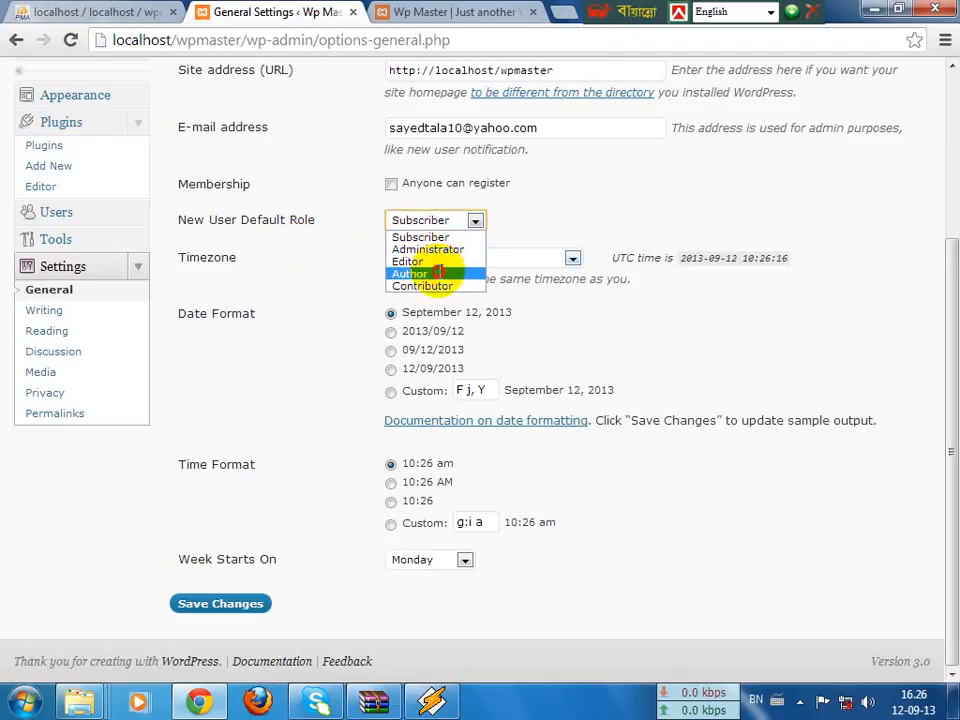
left_click(437, 272)
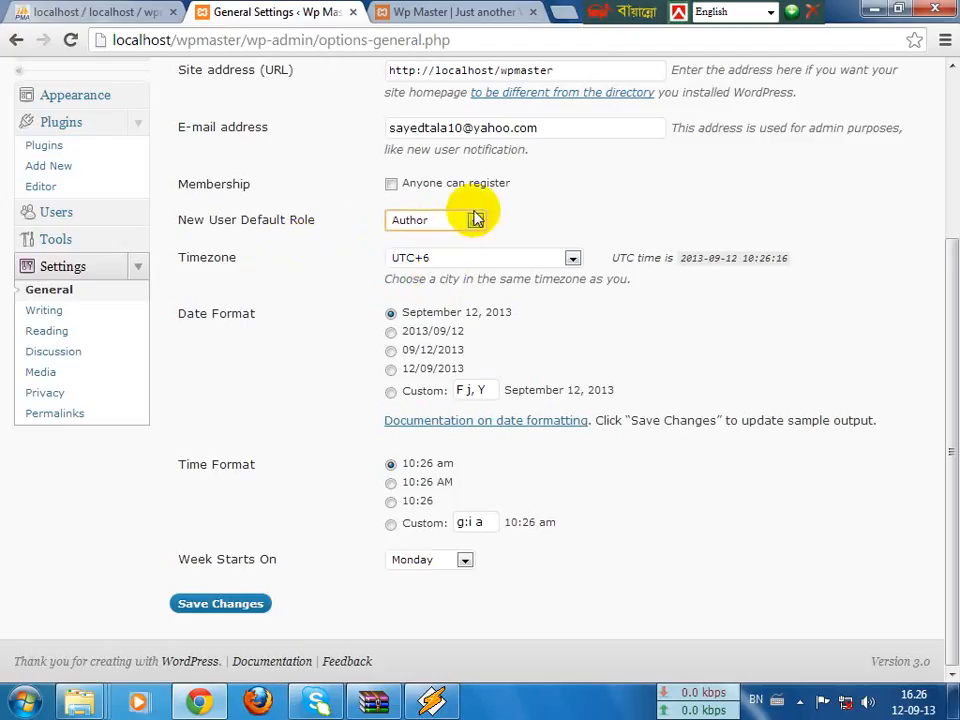
left_click(391, 184)
scroll(510, 208, "up", 3)
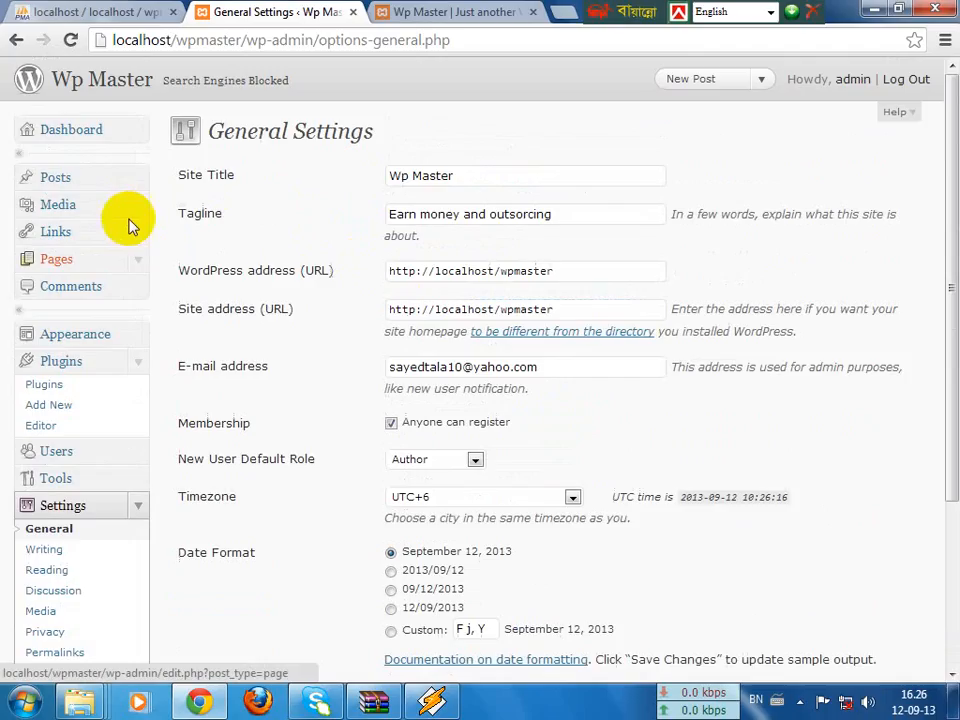
- Save the General Settings and reload the public site to check the updated tagline
scroll(391, 425, "down", 3)
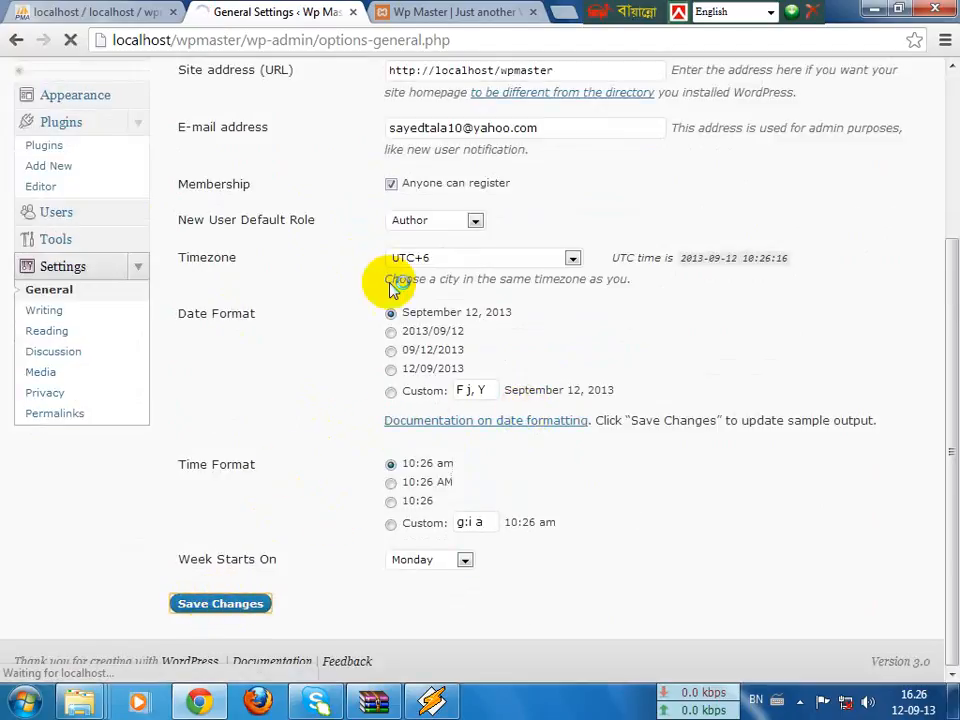
left_click(433, 10)
left_click(71, 40)
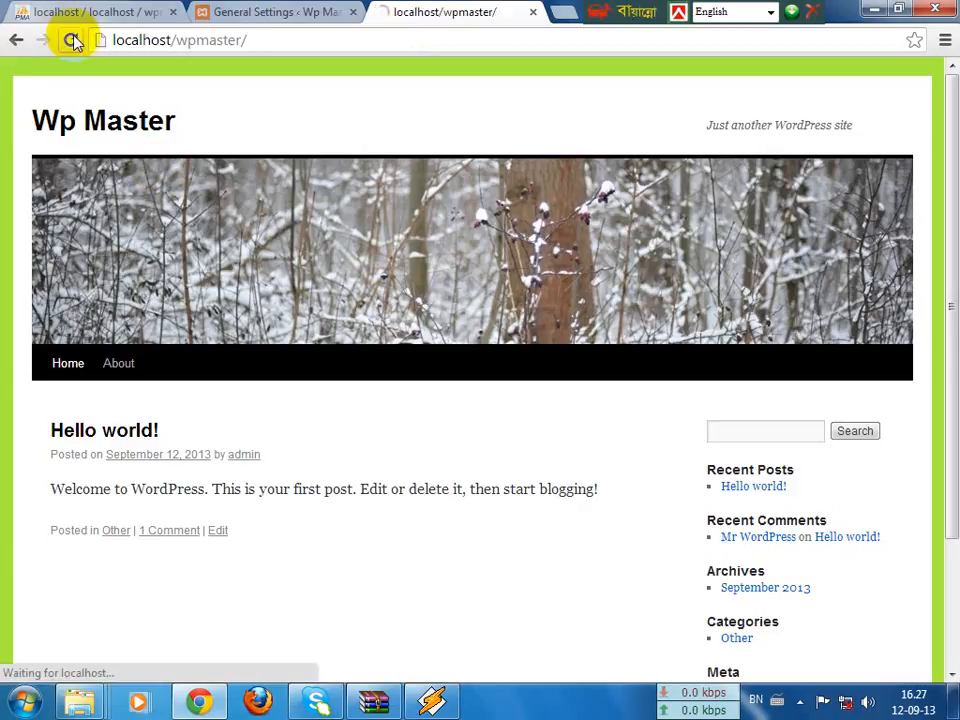
- Look over the saved General Settings and browse the Writing, Media and Privacy settings pages
left_click(238, 11)
scroll(419, 425, "down", 3)
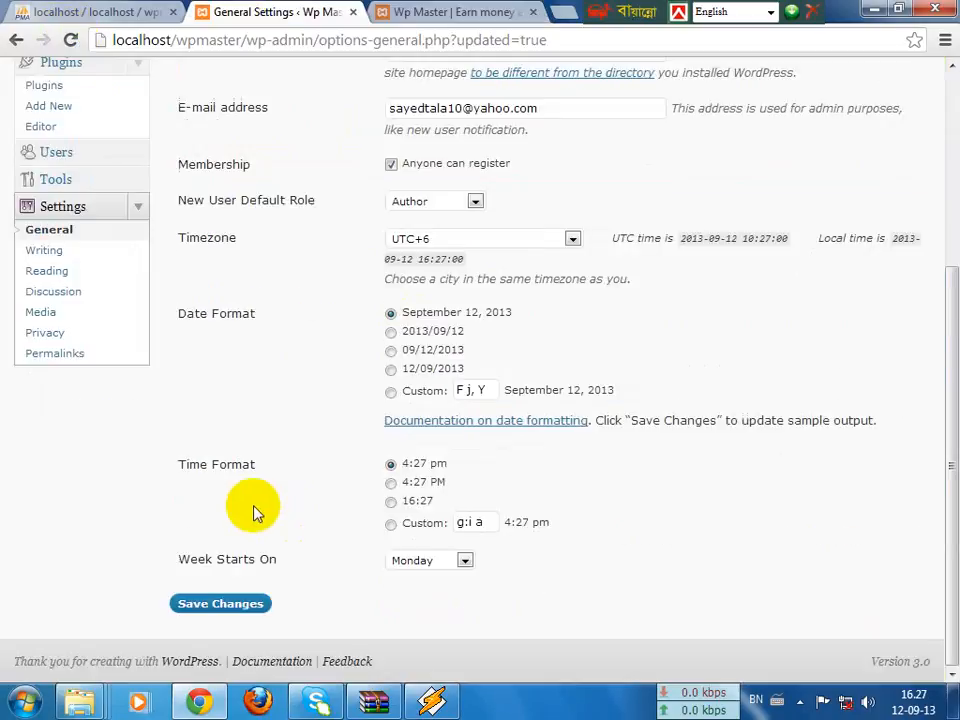
left_click(72, 272)
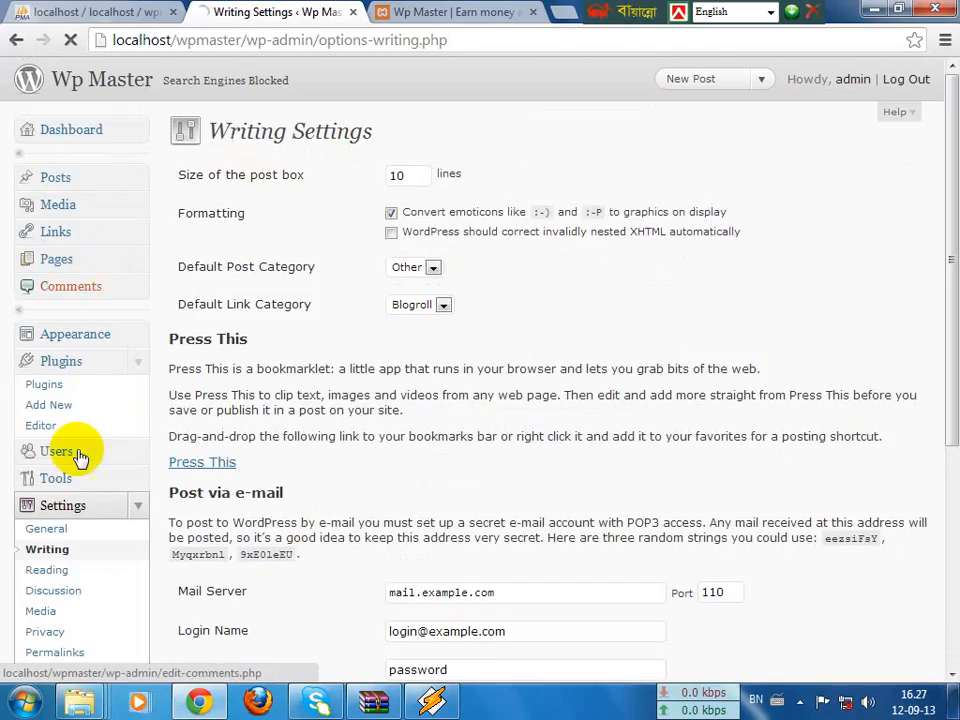
scroll(111, 563, "down", 4)
scroll(125, 474, "down", 2)
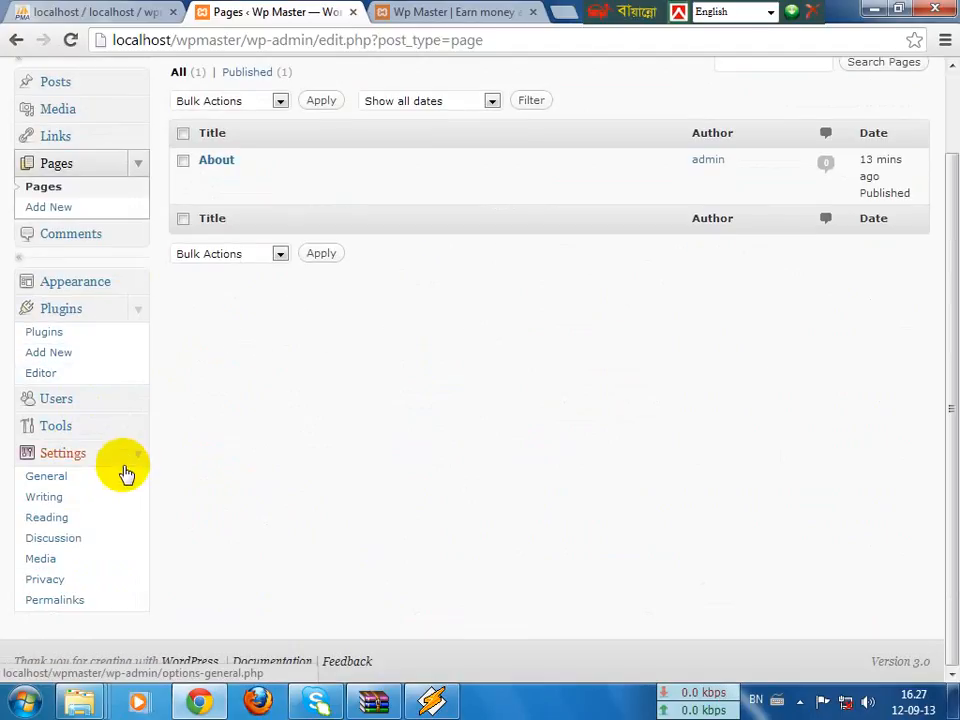
left_click(52, 517)
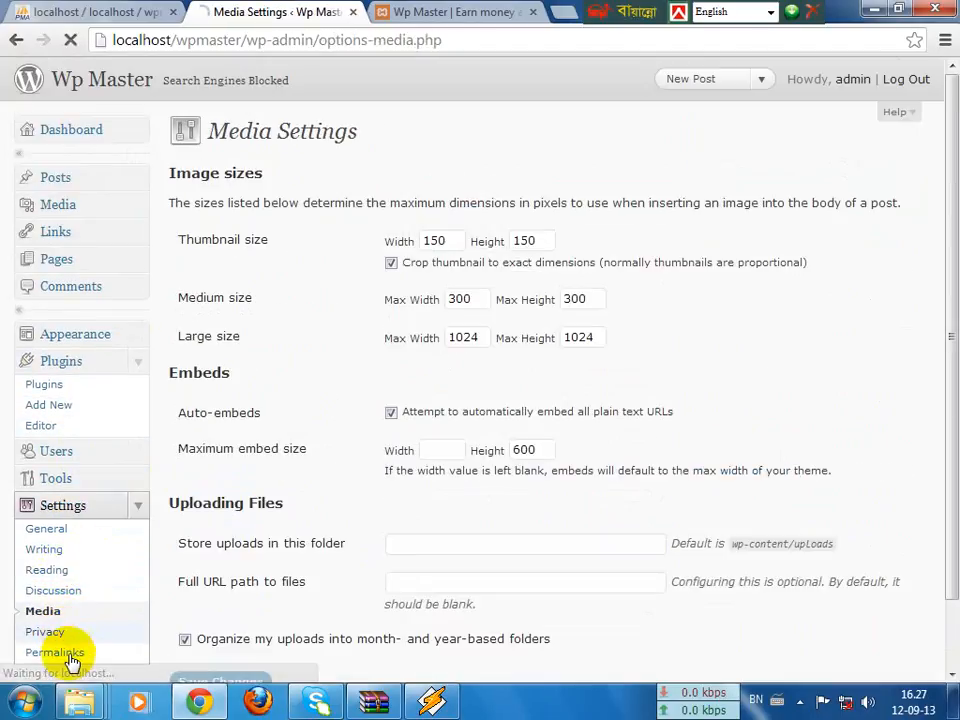
left_click(62, 634)
- View the public site's home page and highlight the tagline in its header
left_click(416, 11)
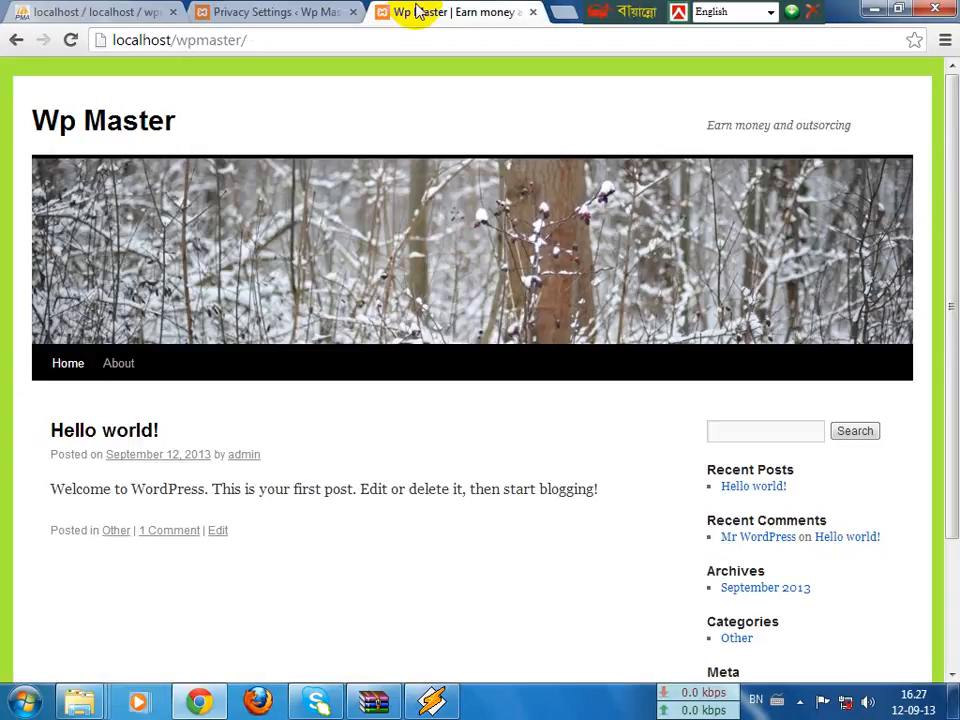
left_click(68, 363)
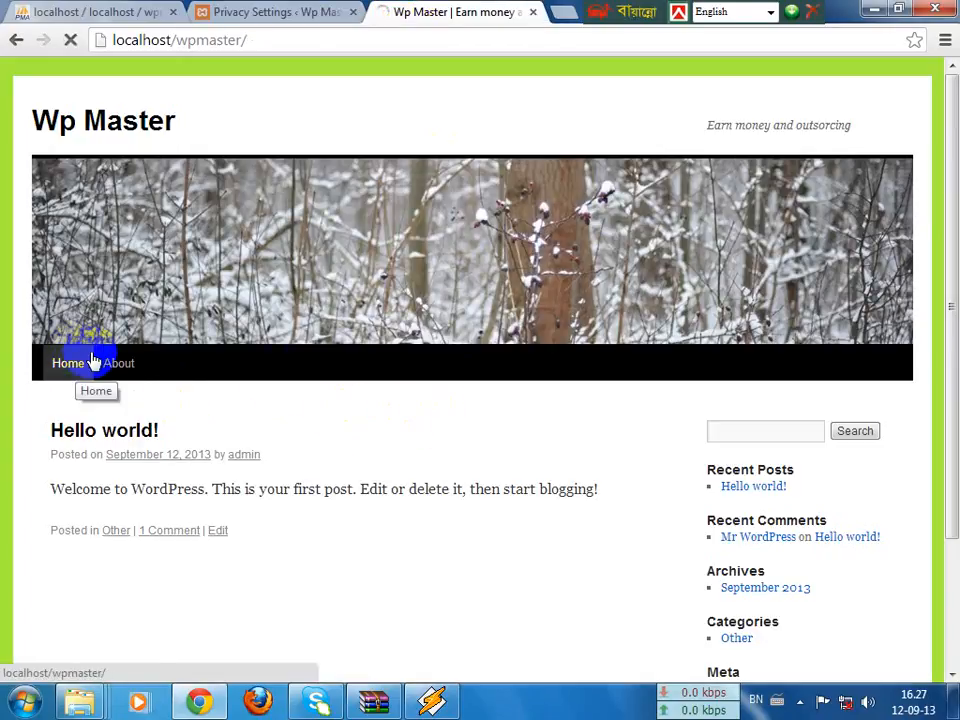
scroll(489, 542, "down", 3)
scroll(447, 432, "up", 3)
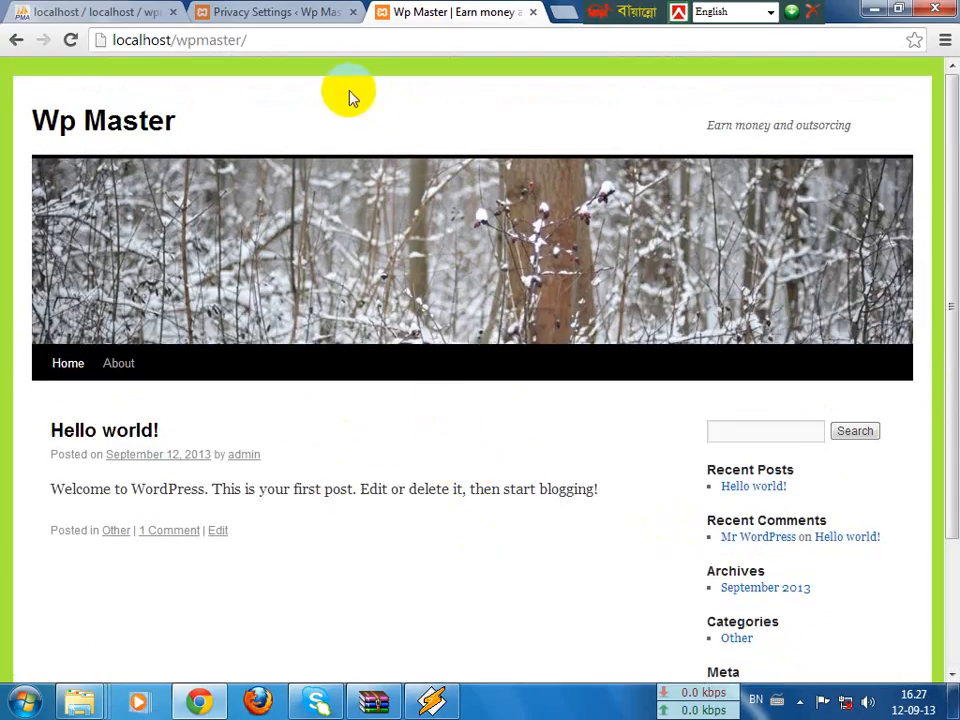
left_click_drag(700, 127, 857, 140)
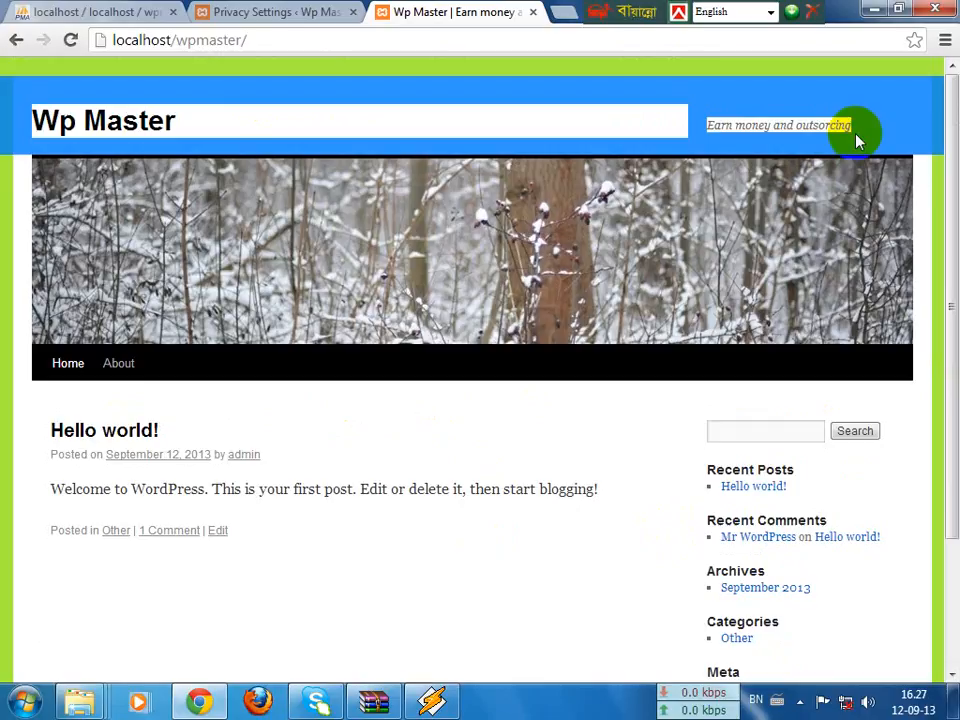
left_click(675, 133)
left_click_drag(707, 124, 847, 141)
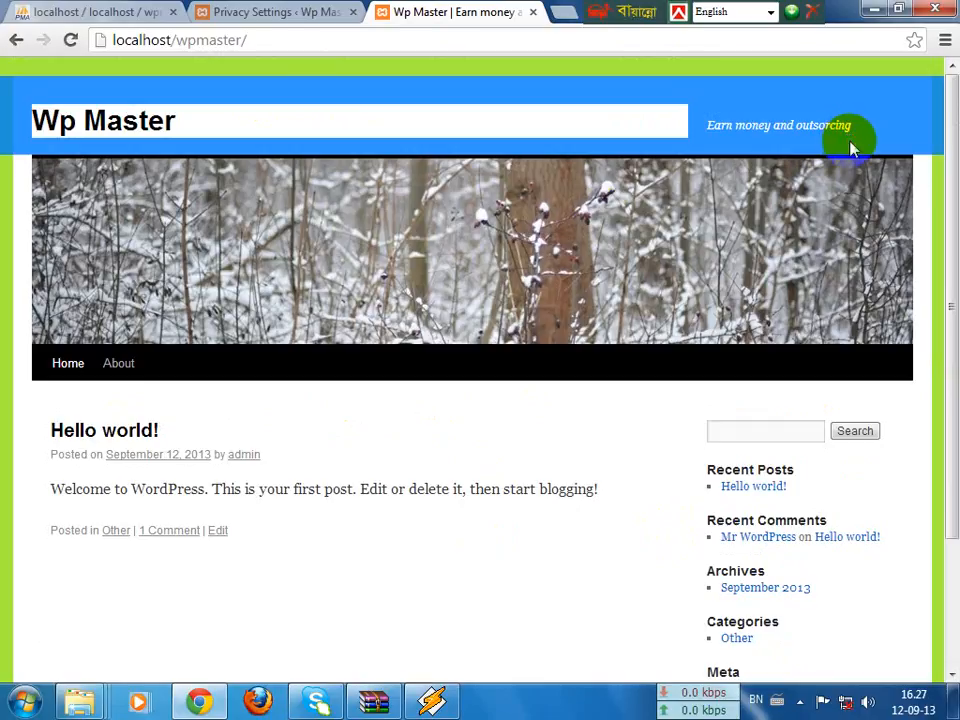
left_click(470, 178)
left_click(402, 127)
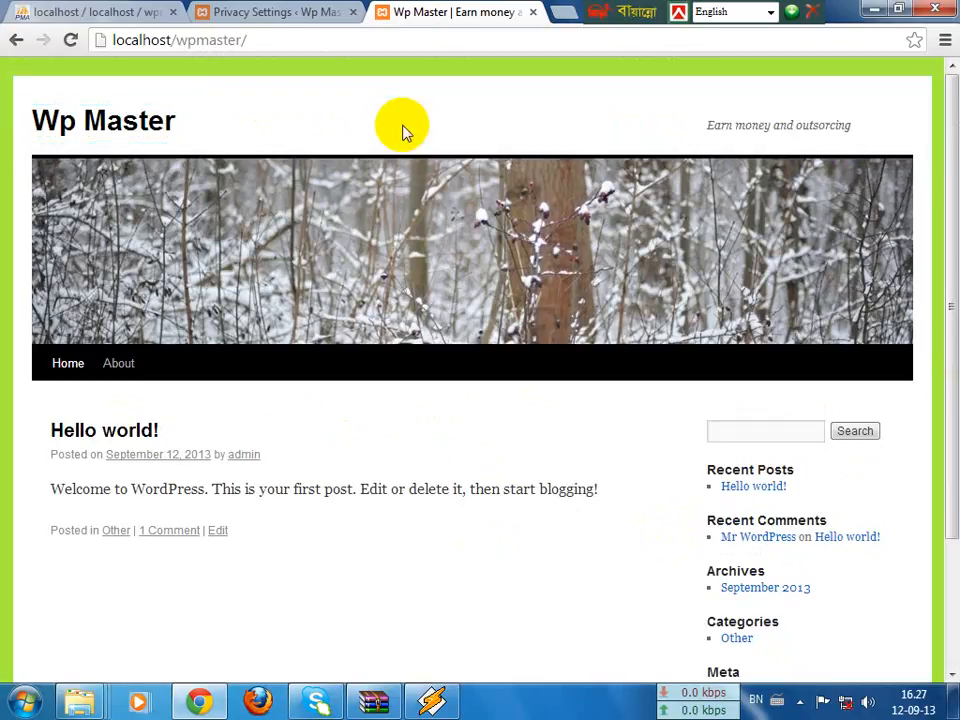
left_click(289, 11)
left_click(413, 11)
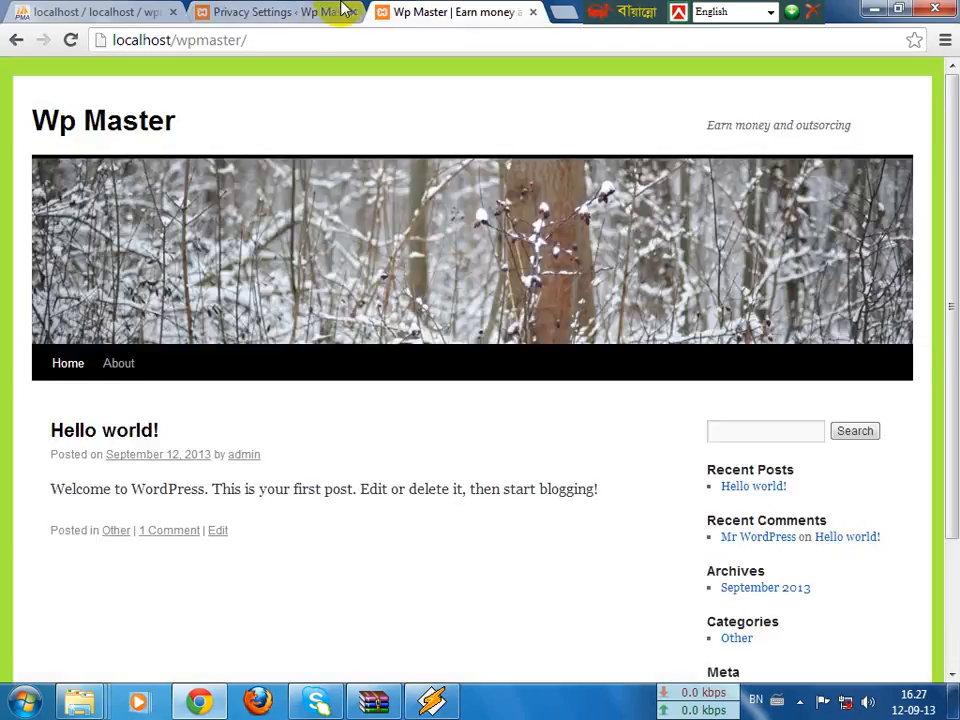
left_click(345, 12)
left_click(455, 11)
left_click(335, 10)
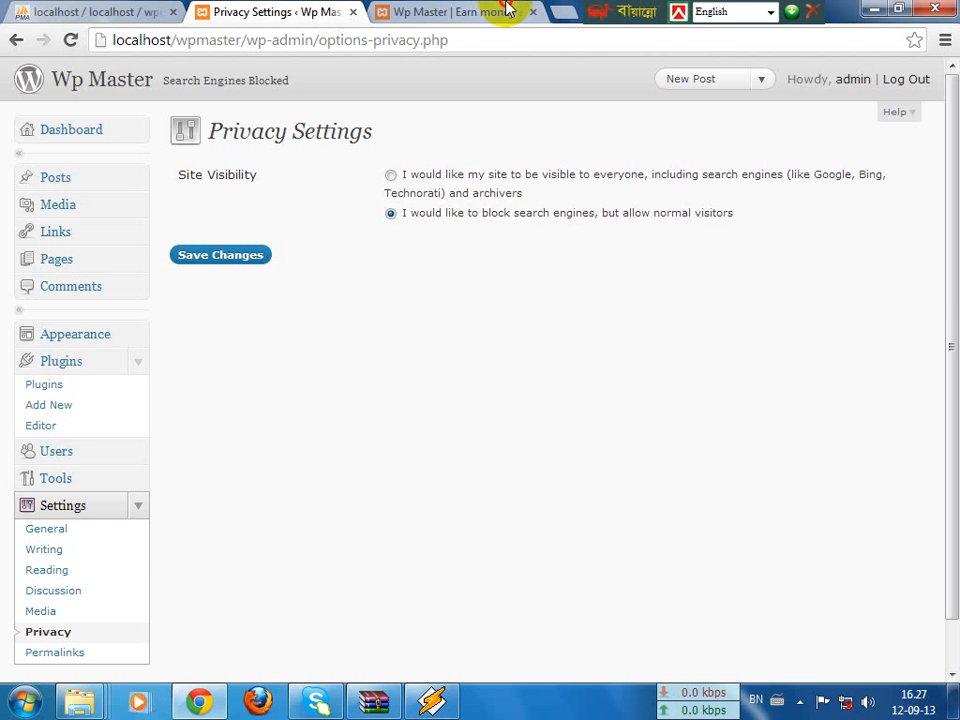
left_click(508, 11)
- View the Other category archive on the public site, return to the home page and look over its sidebar
scroll(520, 400, "down", 3)
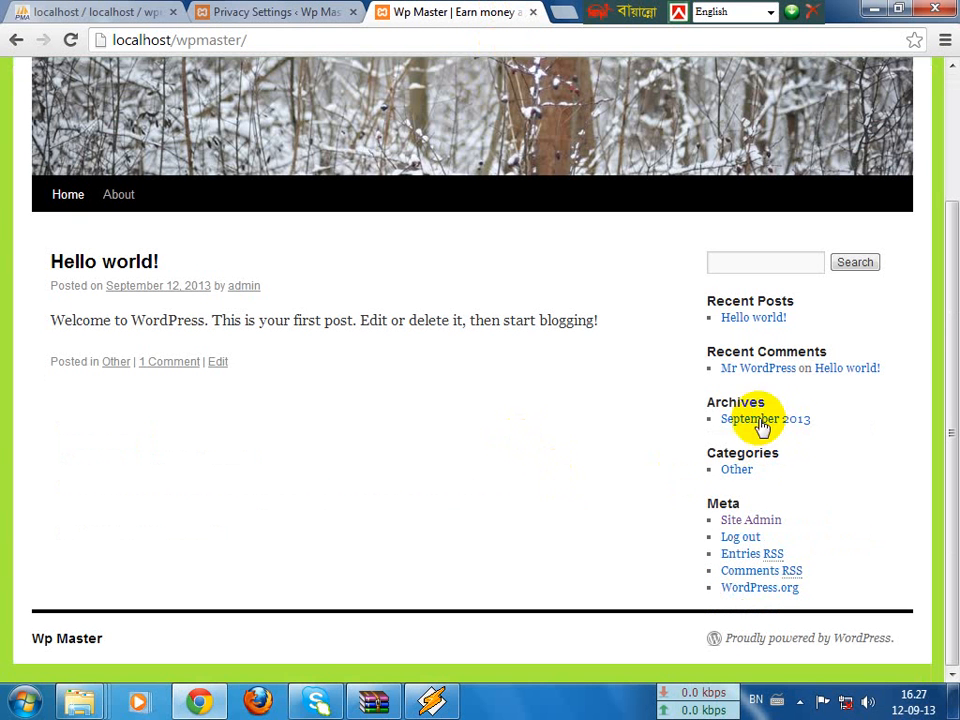
left_click(739, 470)
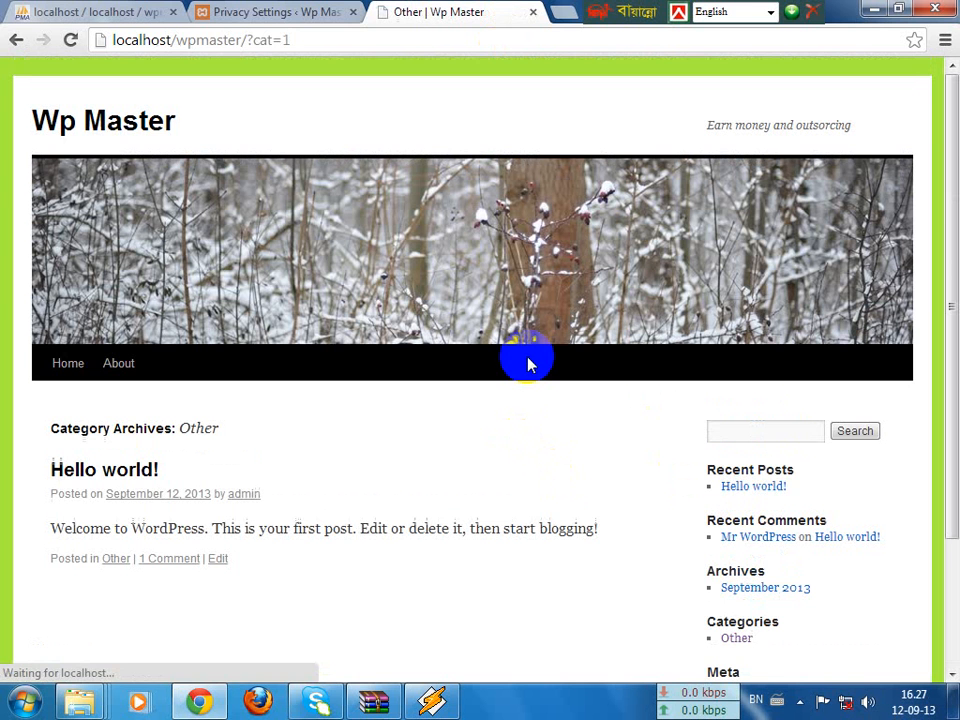
left_click(82, 366)
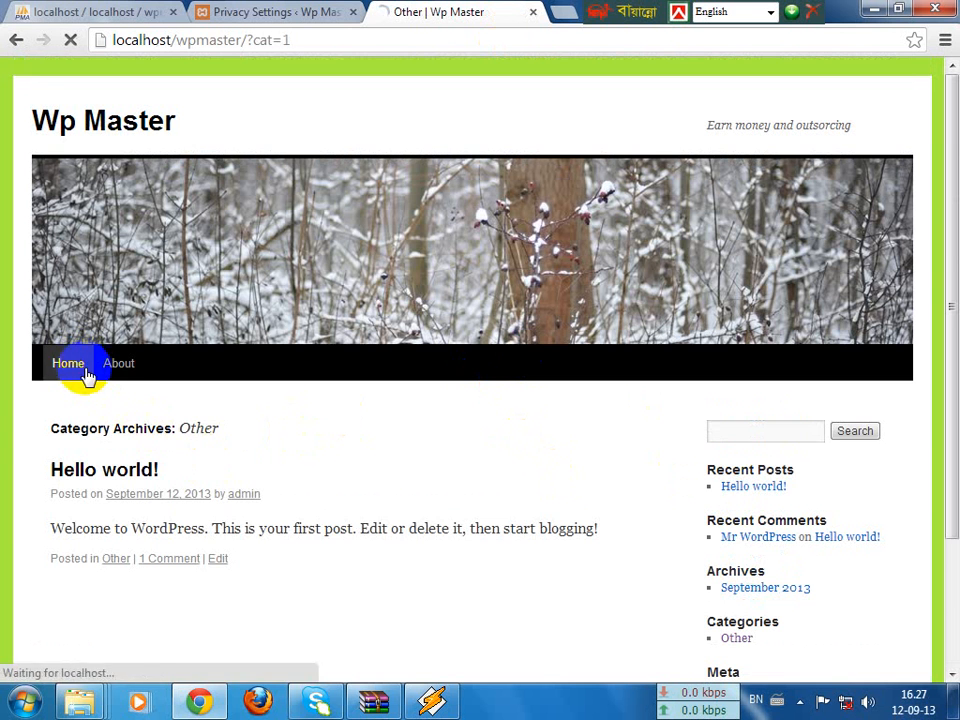
scroll(640, 425, "down", 3)
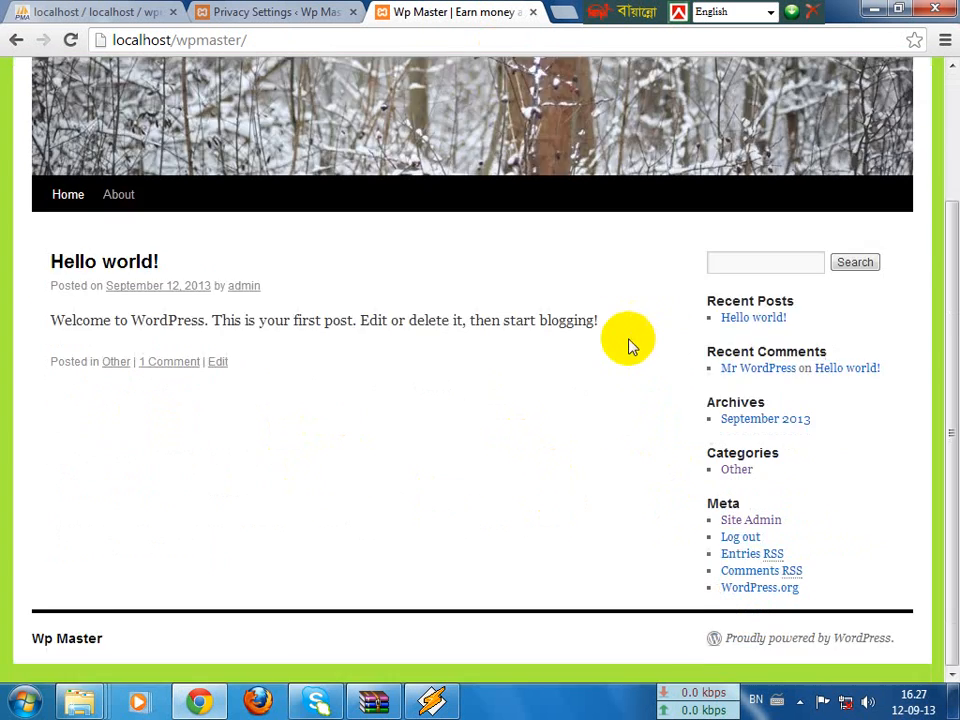
scroll(629, 345, "up", 3)
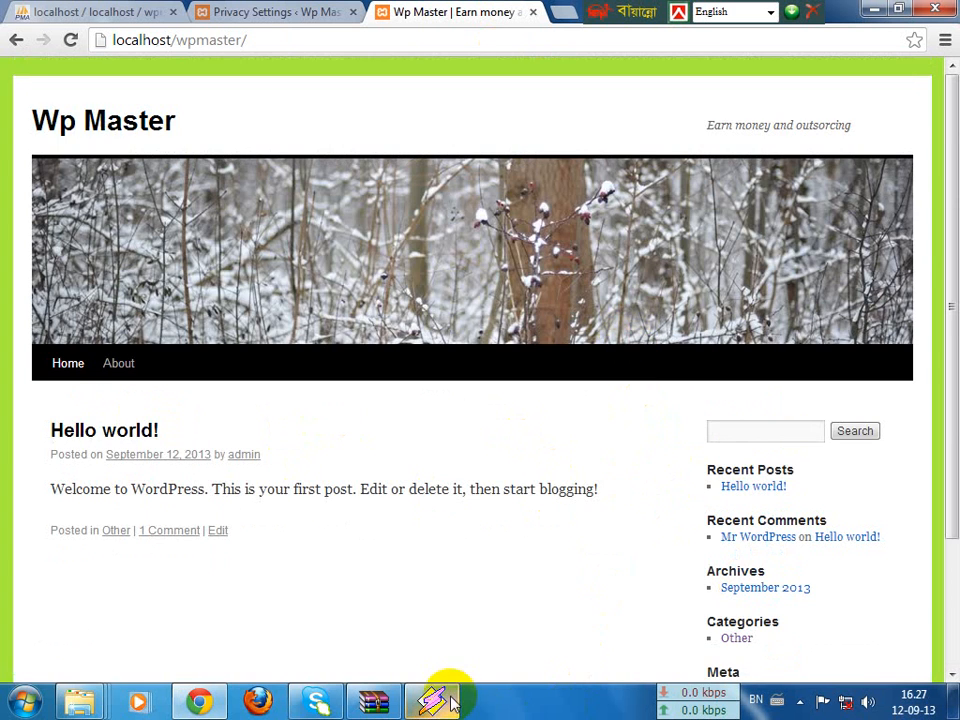
mouse_move(452, 703)
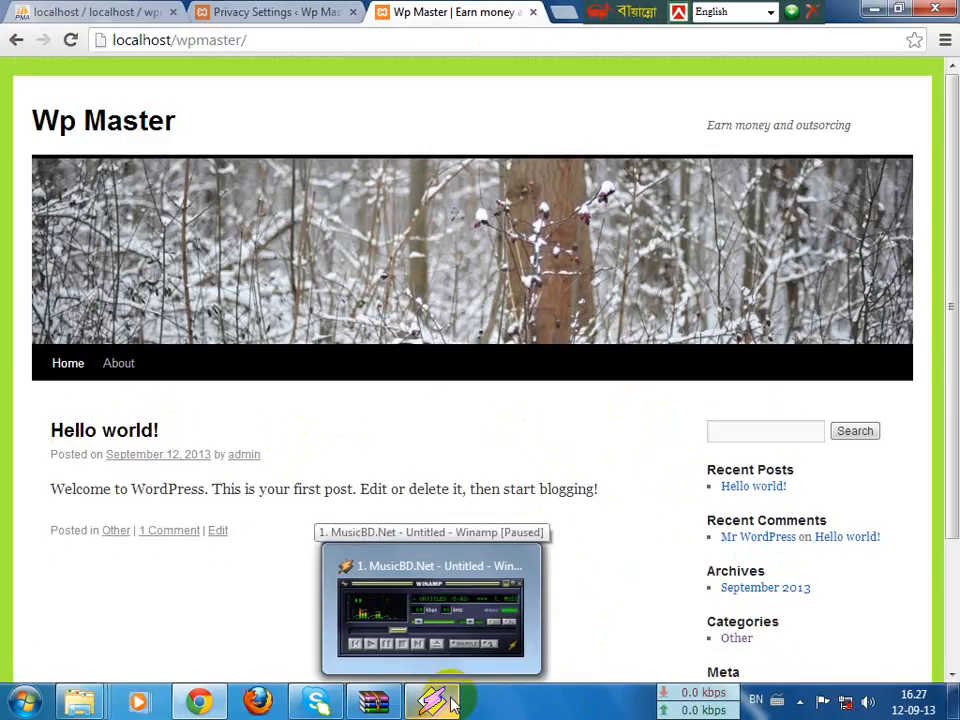